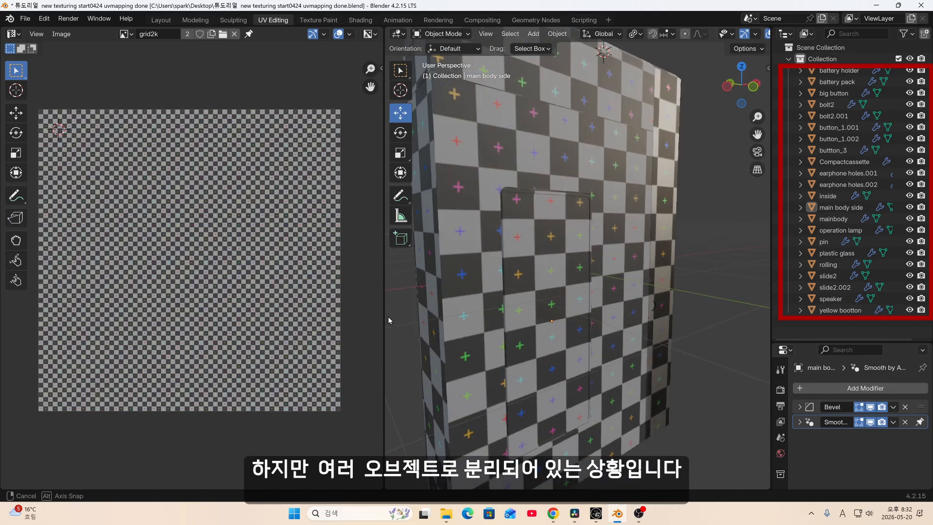
- Join all the selected cassette player parts into a single object
{"action": "scroll", "coordinate": [616, 316], "scroll_direction": "down", "scroll_amount": 3}
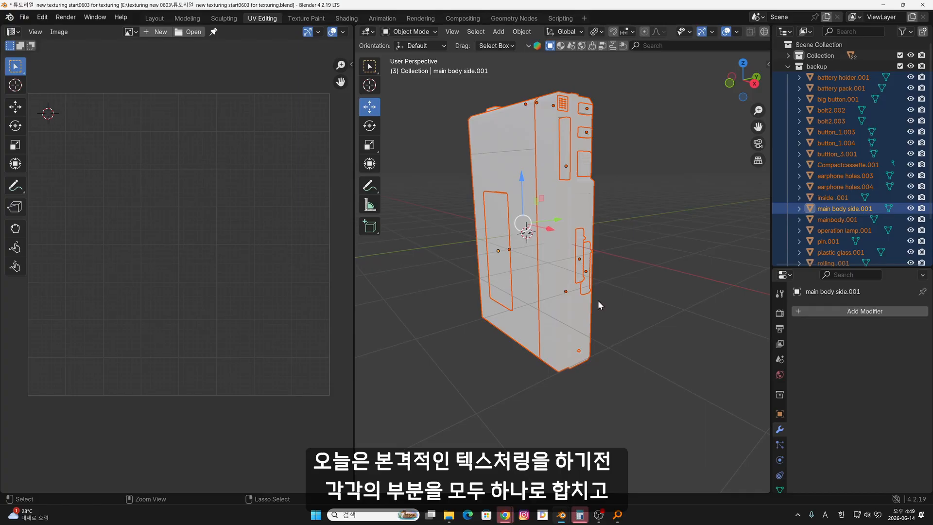
{"action": "key", "text": "ctrl+j"}
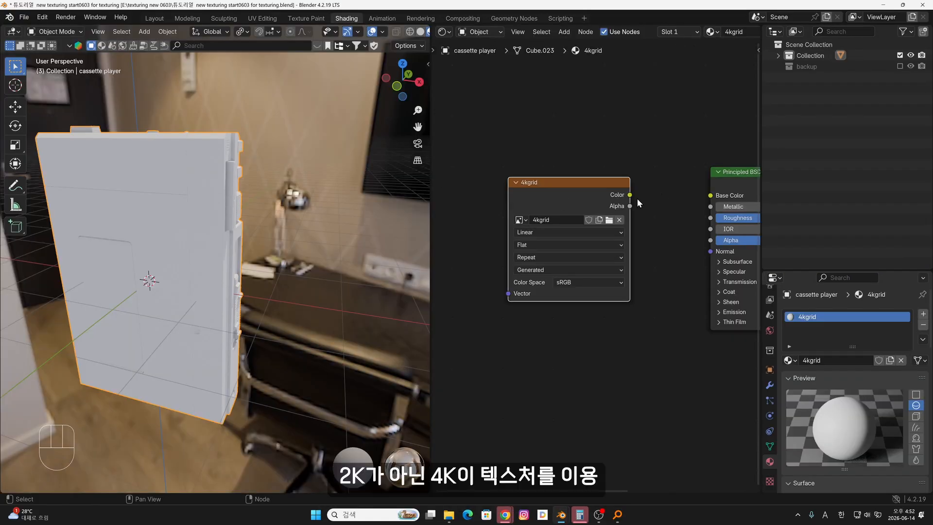
- Connect the 4kgrid image texture's Color output to the Base Color of the Principled BSDF
{"action": "left_click_drag", "start_coordinate": [630, 195], "coordinate": [710, 195]}
{"action": "middle_click_drag", "start_coordinate": [229, 359], "coordinate": [282, 322]}
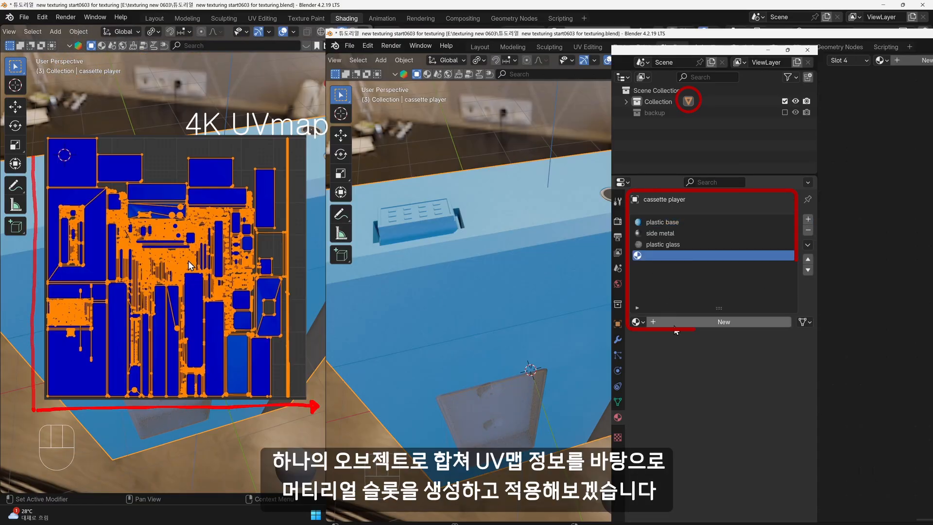
- Create a new material in the cassette player's empty fourth slot and start renaming it
{"action": "left_click", "coordinate": [678, 322]}
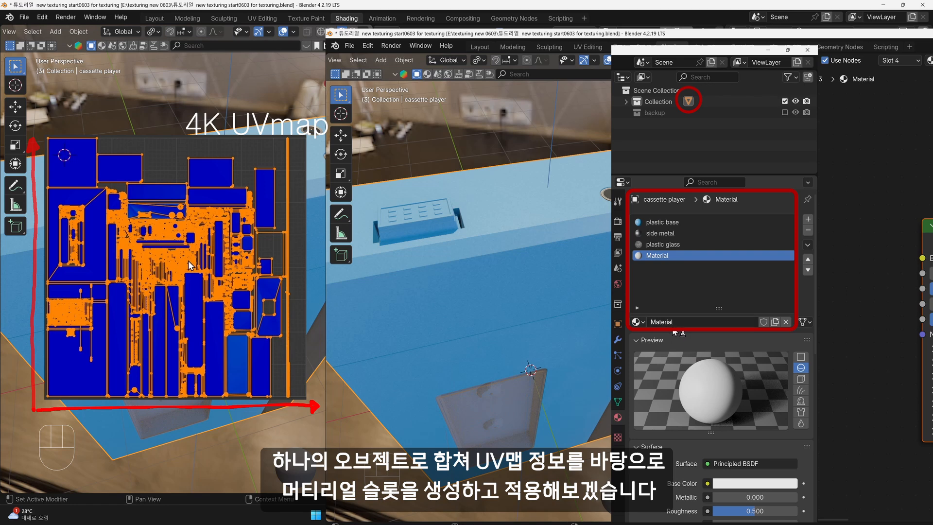
{"action": "double_click", "coordinate": [674, 322]}
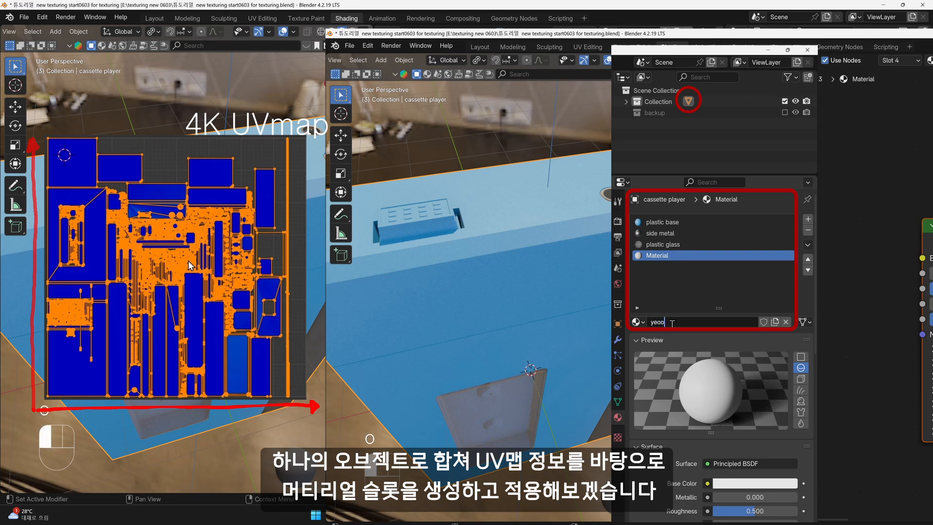
{"action": "type", "text": "yeoo"}
{"action": "key", "text": "BackSpace"}
{"action": "key", "text": "BackSpace"}
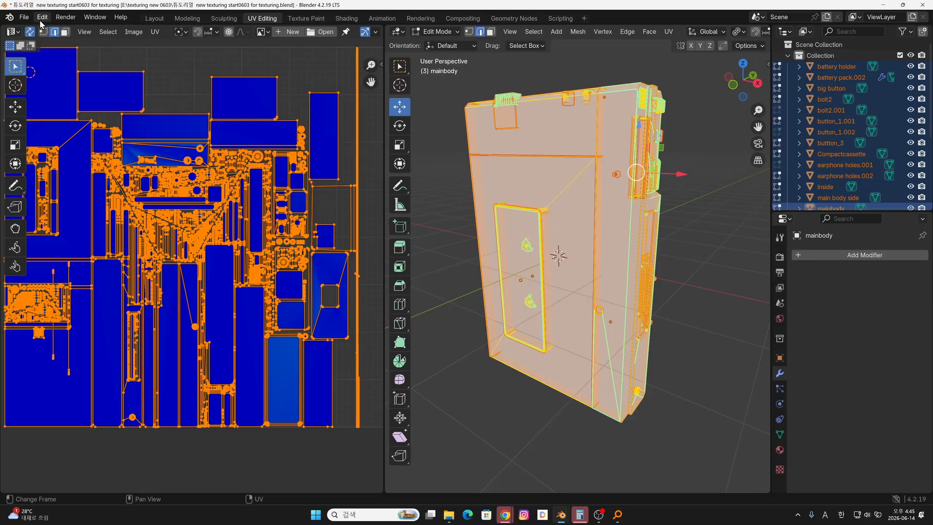
- Enable Tab for Pie Menu in the keymap preferences and call up the mode pie menu in the 3D view
{"action": "left_click", "coordinate": [41, 18]}
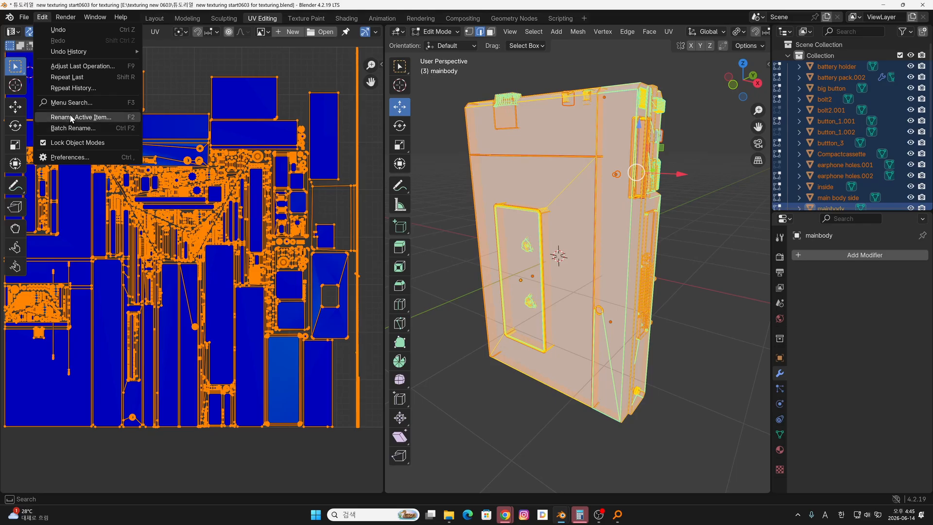
{"action": "left_click", "coordinate": [71, 157]}
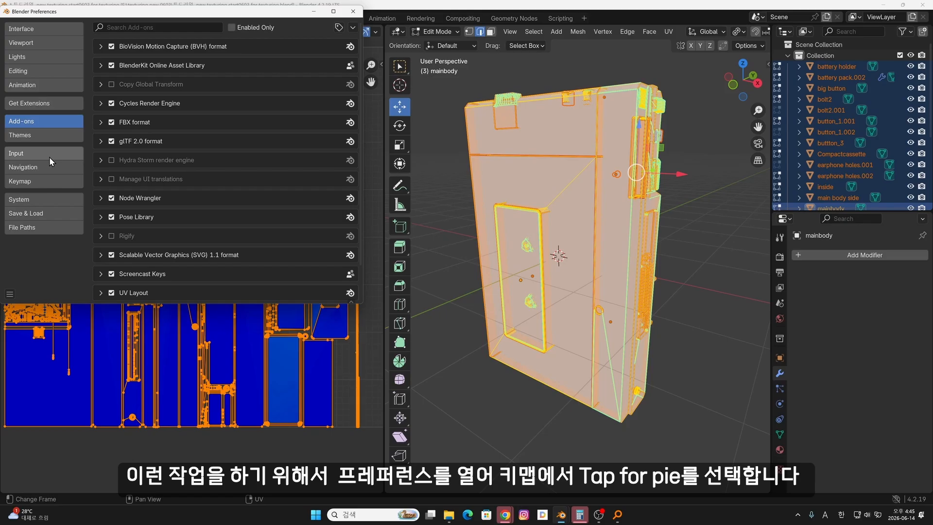
{"action": "left_click", "coordinate": [38, 179]}
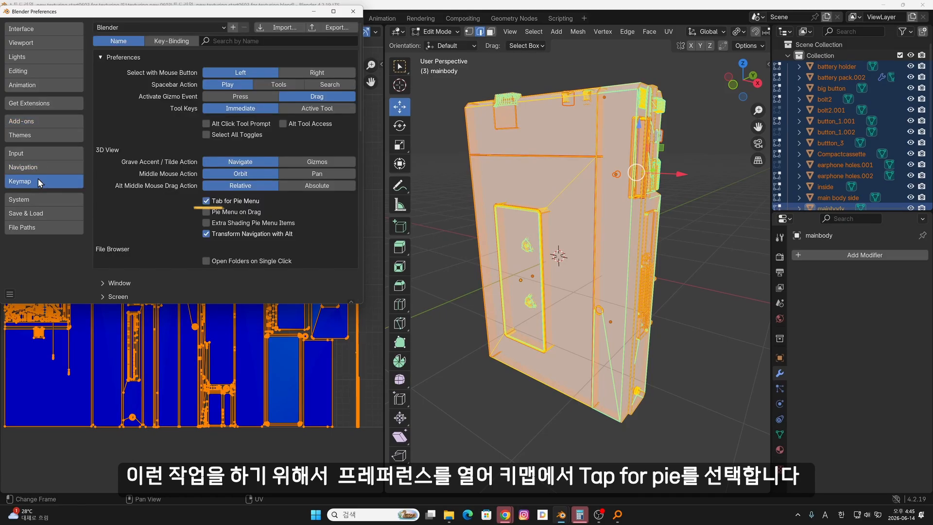
{"action": "left_click", "coordinate": [206, 202]}
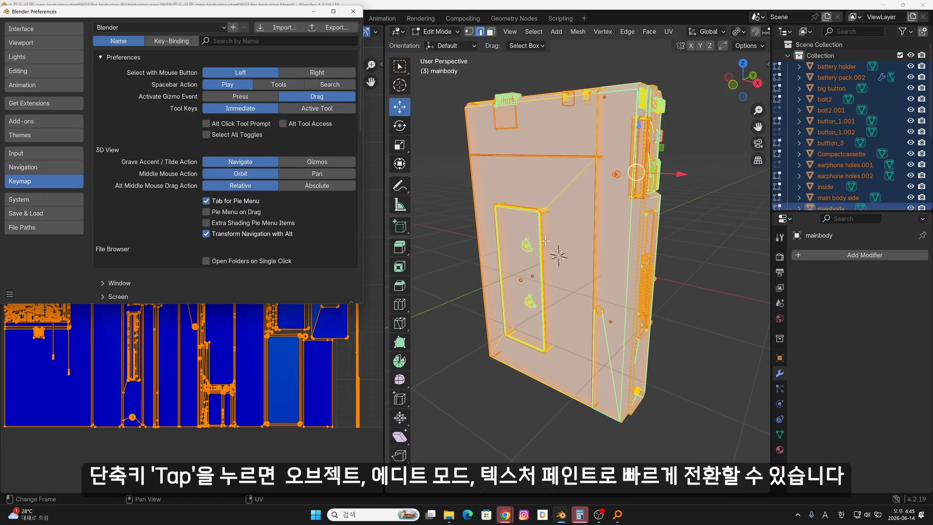
{"action": "key", "text": "Tab"}
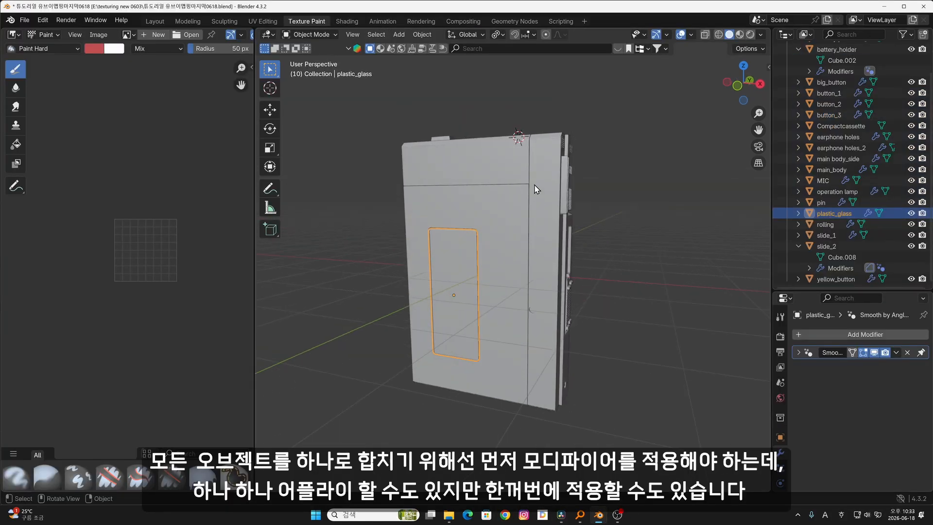
- Inspect the modifiers on main_body, main body_side, plastic_glass and a side button one by one
{"action": "left_click", "coordinate": [480, 161]}
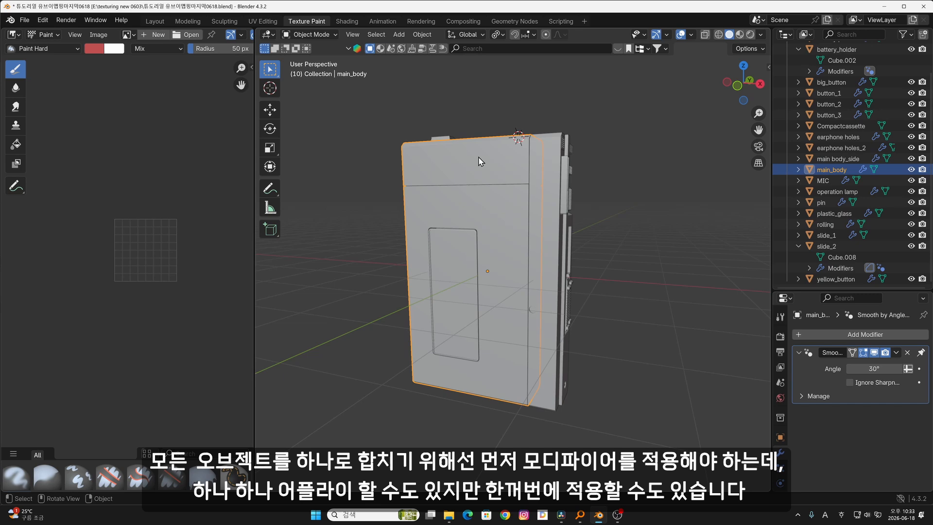
{"action": "left_click", "coordinate": [555, 191]}
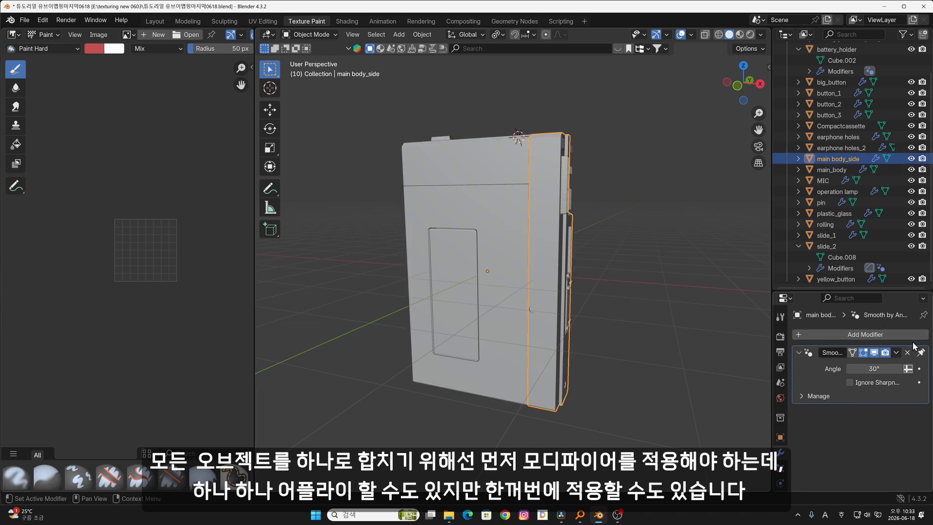
{"action": "left_click", "coordinate": [895, 354]}
{"action": "left_click", "coordinate": [457, 255]}
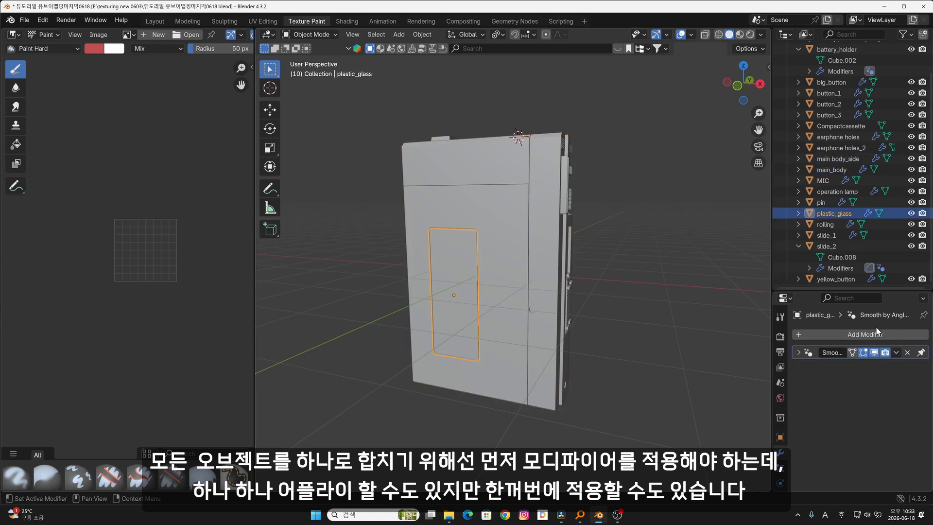
{"action": "left_click", "coordinate": [897, 353]}
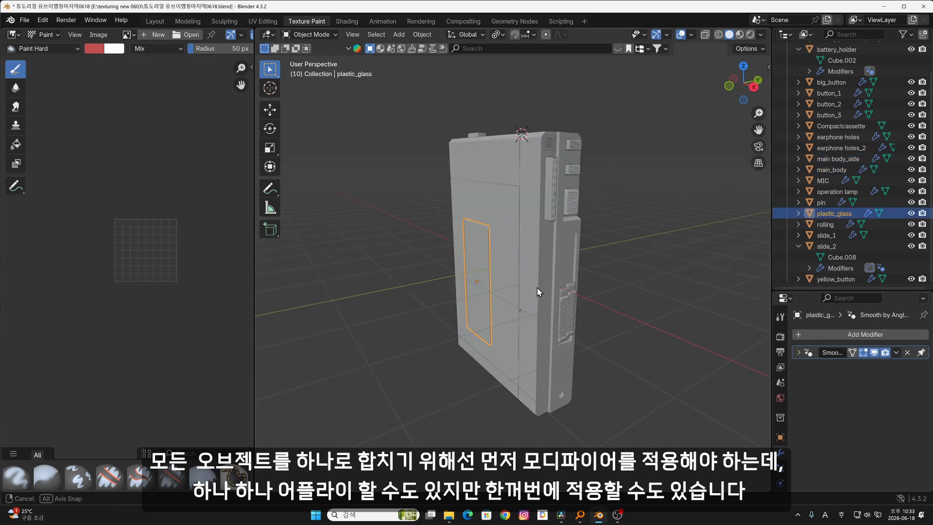
{"action": "left_click", "coordinate": [544, 196]}
{"action": "left_click", "coordinate": [896, 352]}
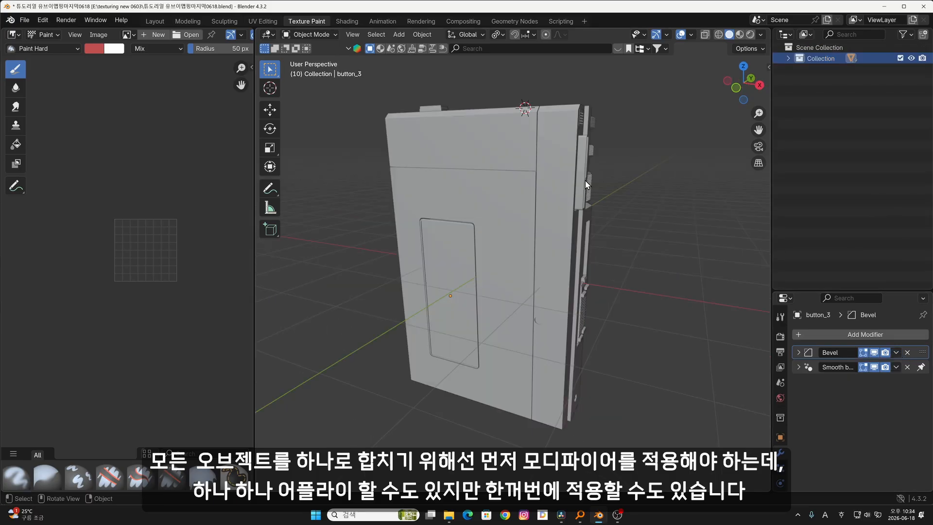
- Select every object of the cassette player and duplicate them all in place
{"action": "key", "text": "a"}
{"action": "middle_click_drag", "start_coordinate": [574, 197], "coordinate": [593, 191]}
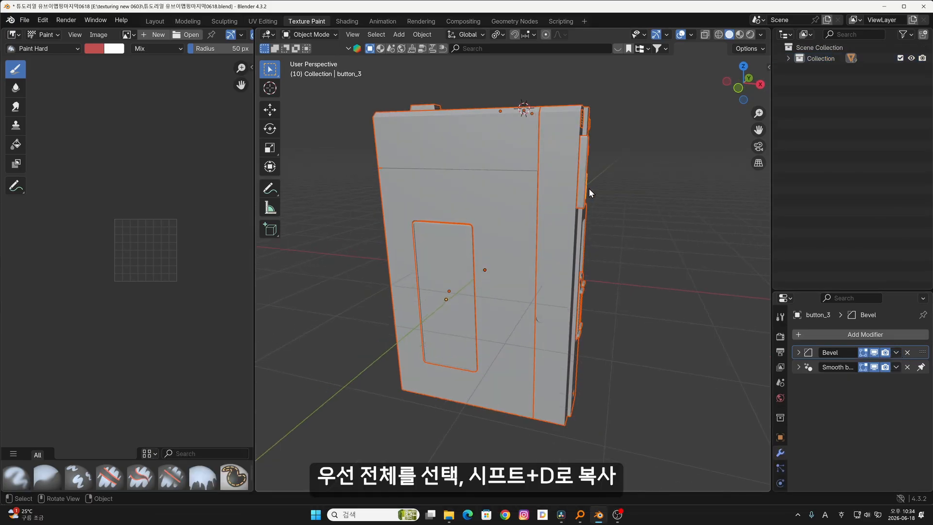
{"action": "key", "text": "shift+d"}
{"action": "right_click", "coordinate": [670, 179]}
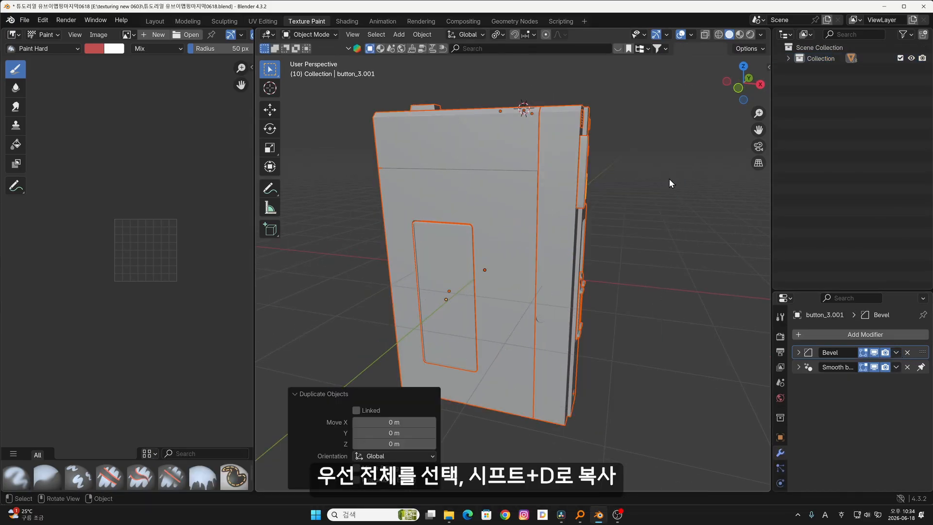
- Move the duplicated objects into a new collection named backup
{"action": "key", "text": "m"}
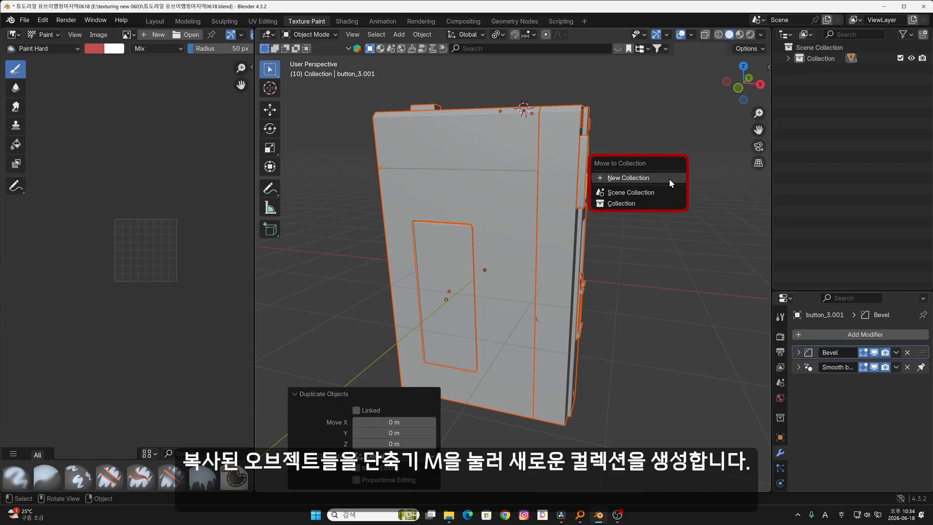
{"action": "left_click", "coordinate": [664, 177]}
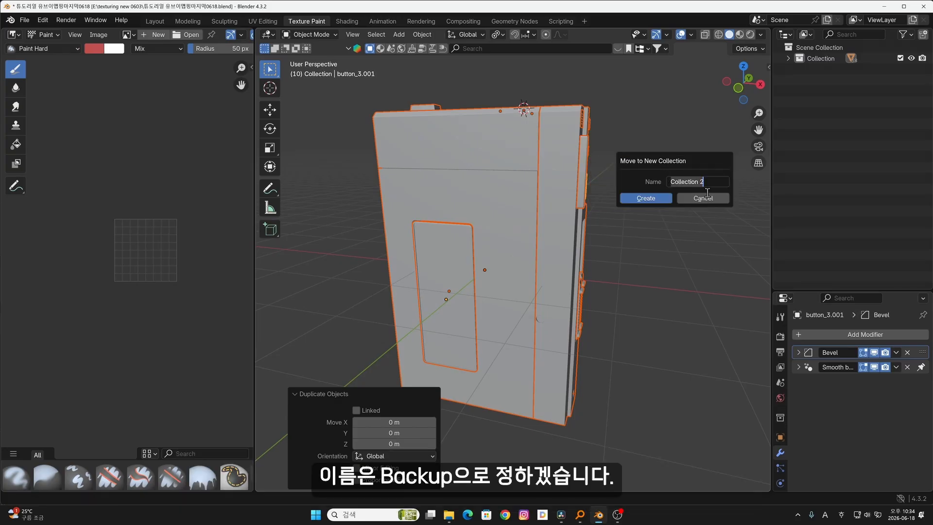
{"action": "type", "text": "backup"}
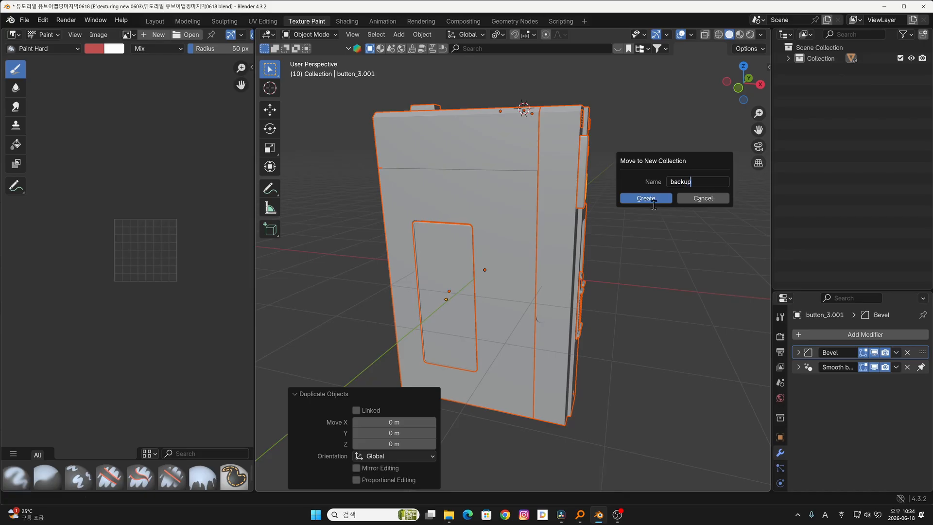
{"action": "left_click", "coordinate": [654, 200]}
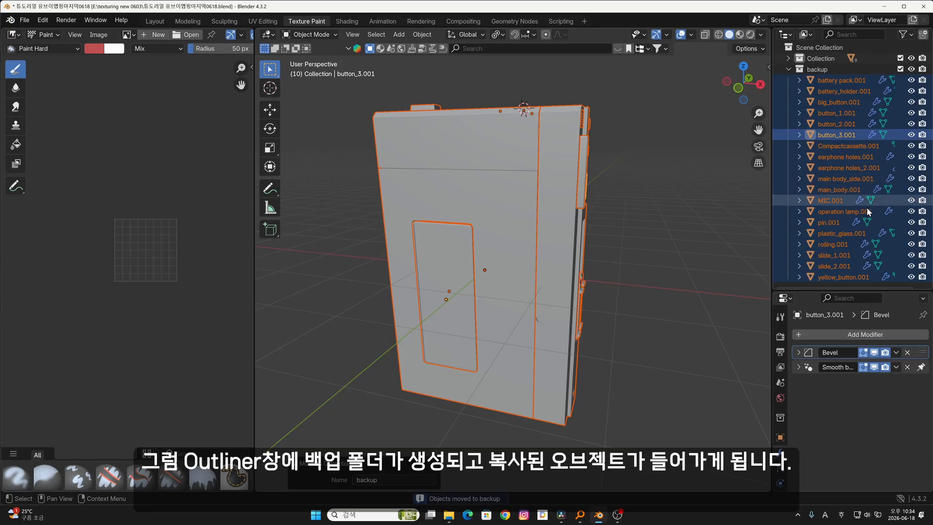
- Collapse the backup collection and exclude it from the view layer
{"action": "left_click", "coordinate": [789, 69]}
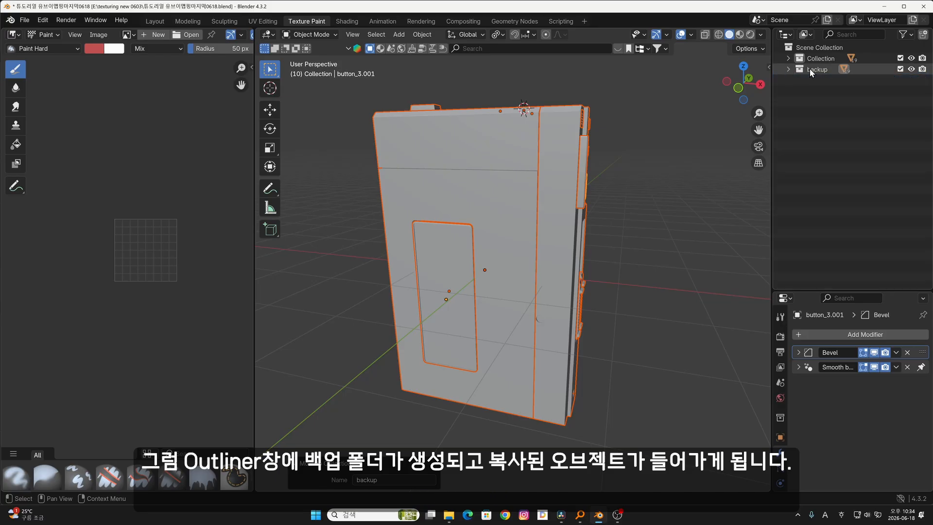
{"action": "left_click", "coordinate": [901, 69]}
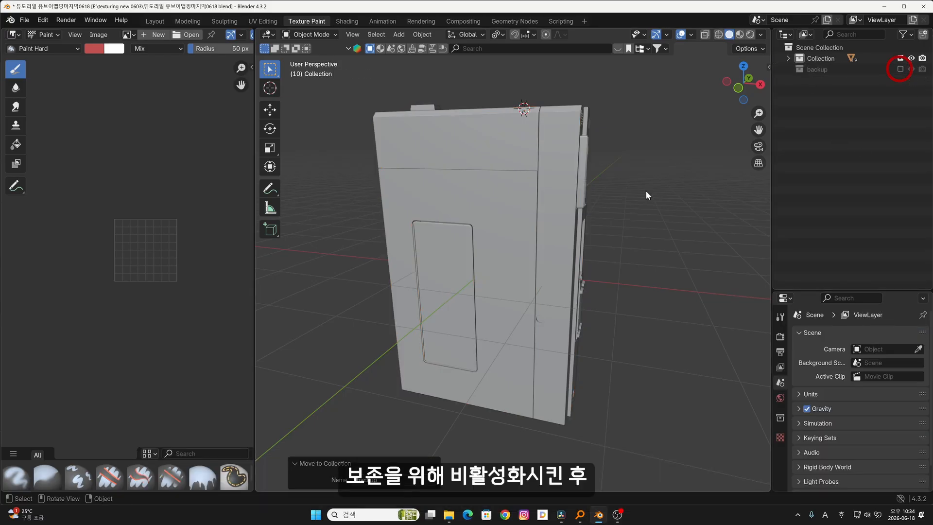
{"action": "middle_click_drag", "start_coordinate": [482, 171], "coordinate": [467, 199]}
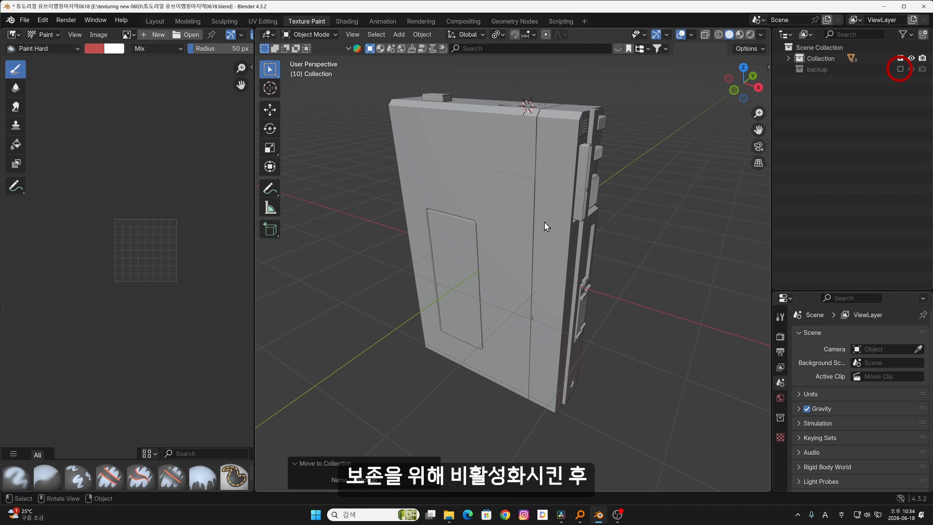
{"action": "middle_click_drag", "start_coordinate": [545, 223], "coordinate": [549, 193]}
{"action": "left_click", "coordinate": [825, 69]}
- Select all the remaining original objects and convert them to Mesh so that their modifiers are applied
{"action": "middle_click_drag", "start_coordinate": [424, 195], "coordinate": [569, 221]}
{"action": "key", "text": "a"}
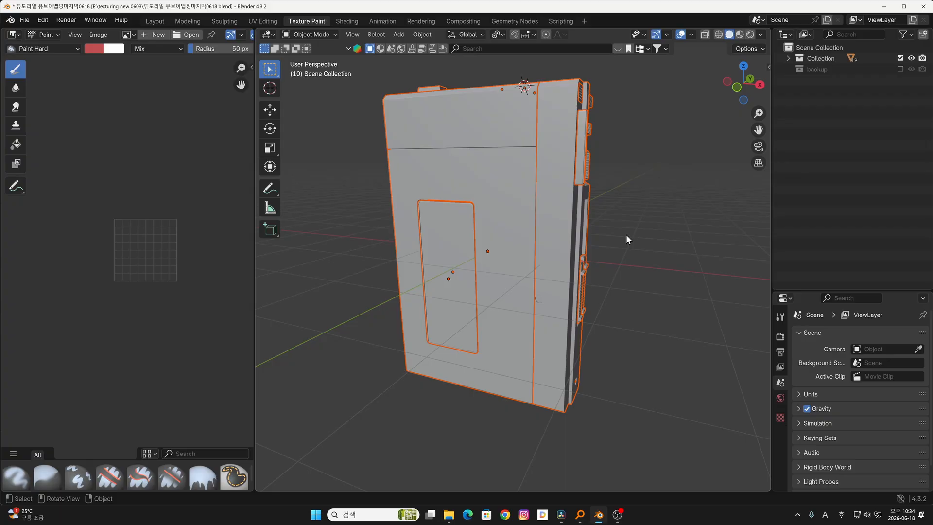
{"action": "right_click", "coordinate": [626, 234]}
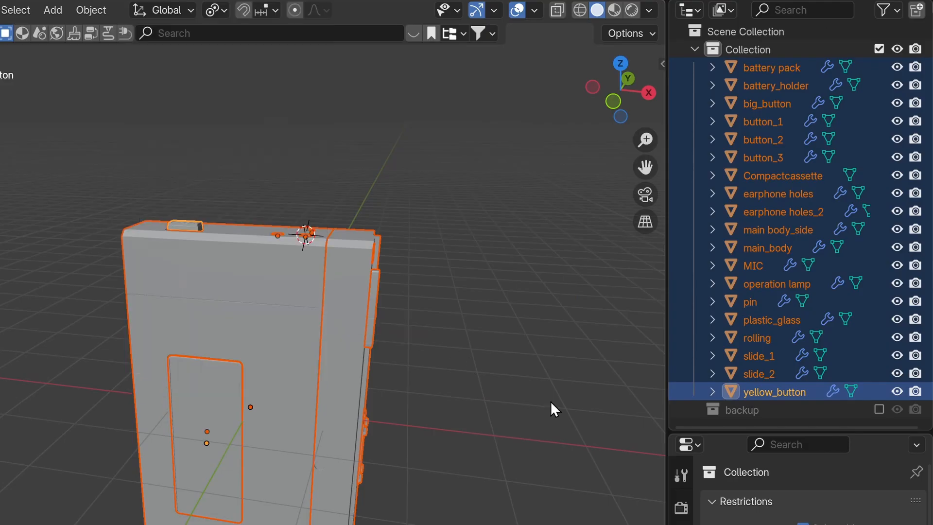
{"action": "right_click", "coordinate": [261, 303]}
{"action": "mouse_move", "coordinate": [227, 98]}
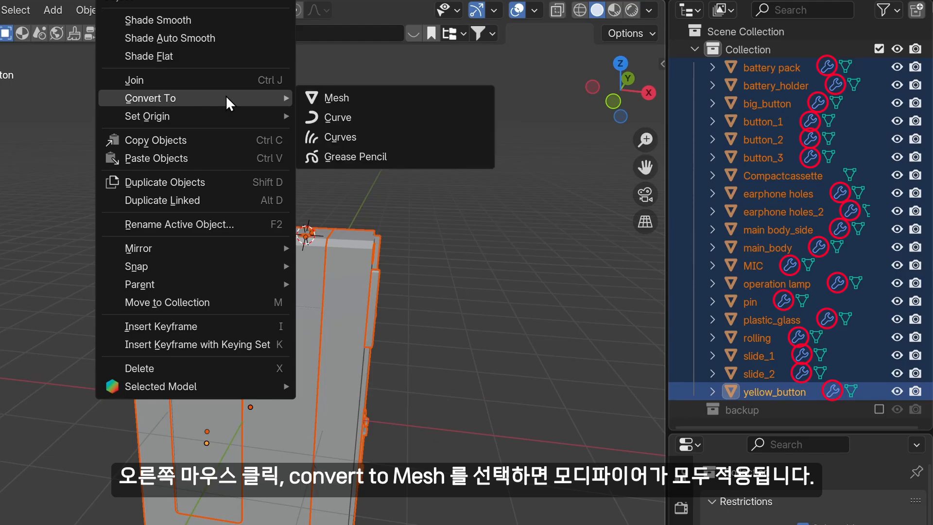
{"action": "left_click", "coordinate": [375, 101]}
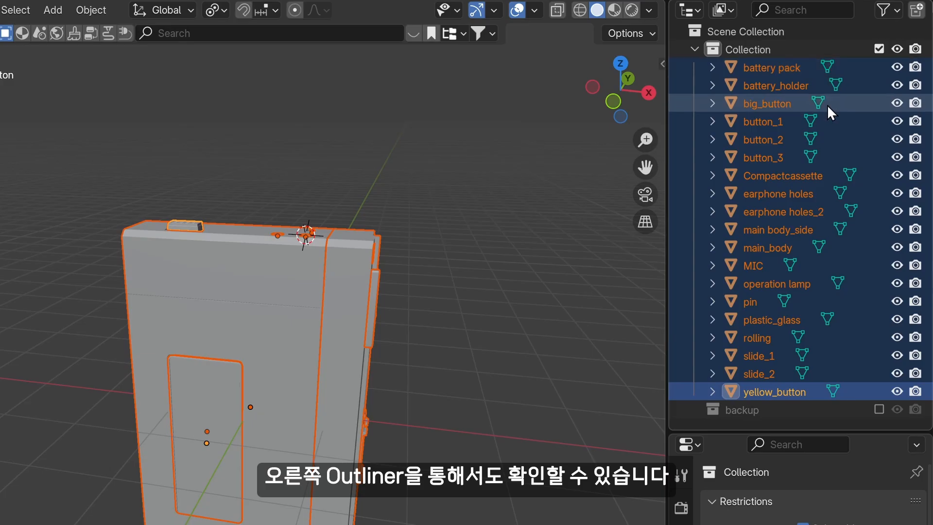
- Join all the converted objects into one, with main body_side as the active object
{"action": "left_click_drag", "start_coordinate": [768, 428], "coordinate": [768, 376]}
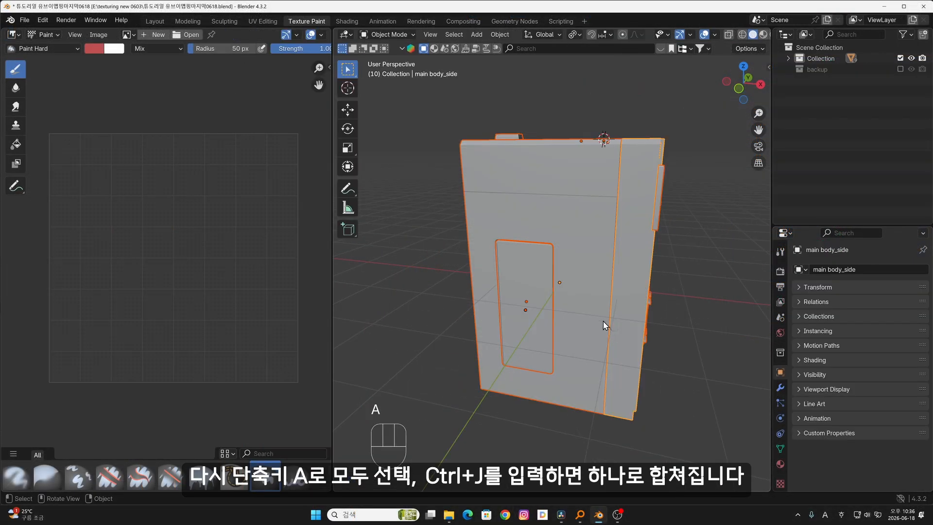
{"action": "key", "text": "ctrl+j"}
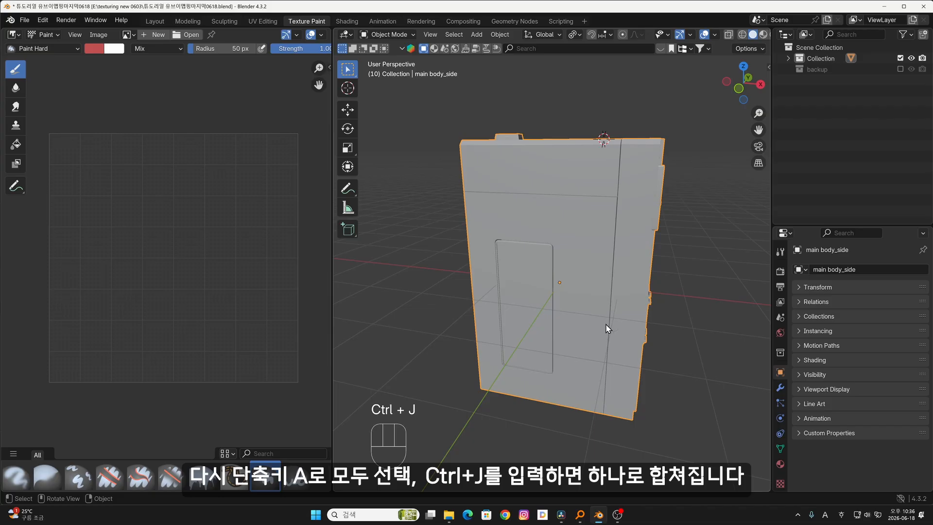
{"action": "middle_click_drag", "start_coordinate": [610, 343], "coordinate": [624, 332]}
{"action": "key", "text": "ctrl+j"}
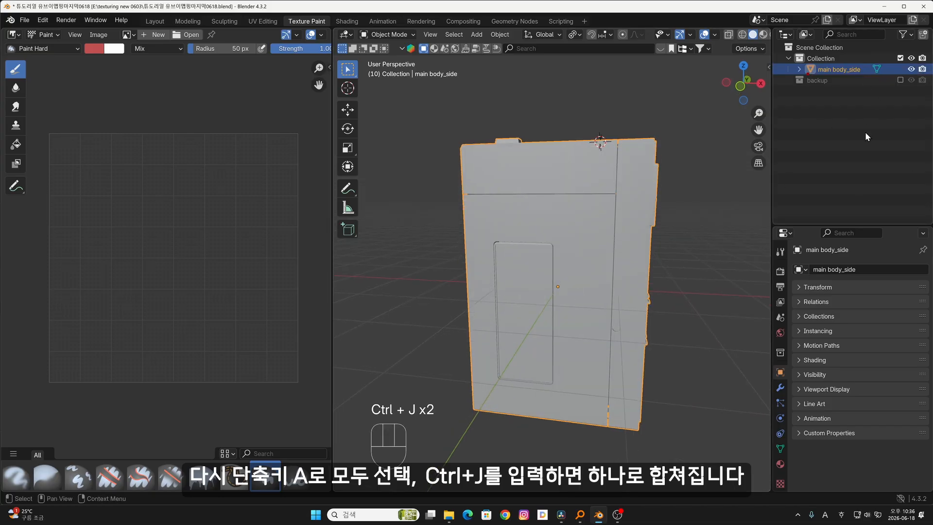
- Check the outliner entry and the shape of the joined main body_side object
{"action": "left_click", "coordinate": [840, 71]}
{"action": "left_click", "coordinate": [845, 70]}
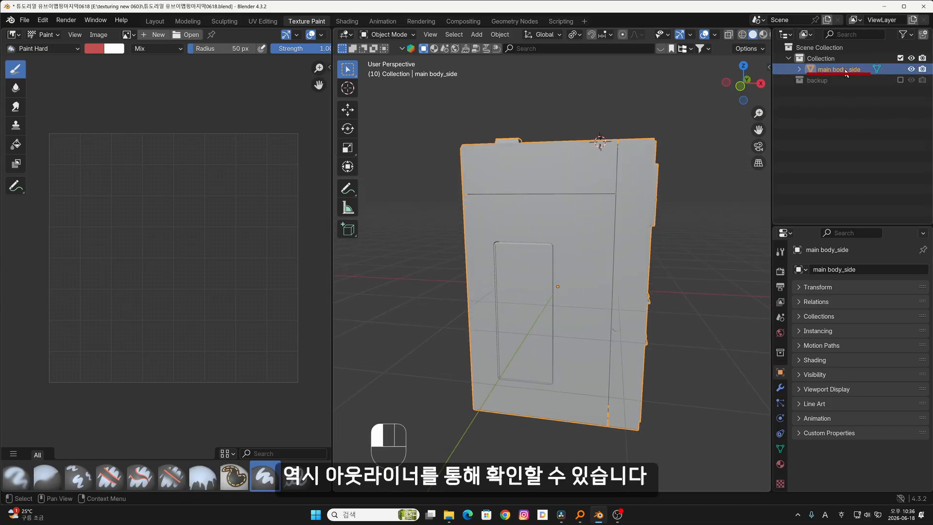
{"action": "double_click", "coordinate": [845, 71]}
{"action": "key", "text": "Return"}
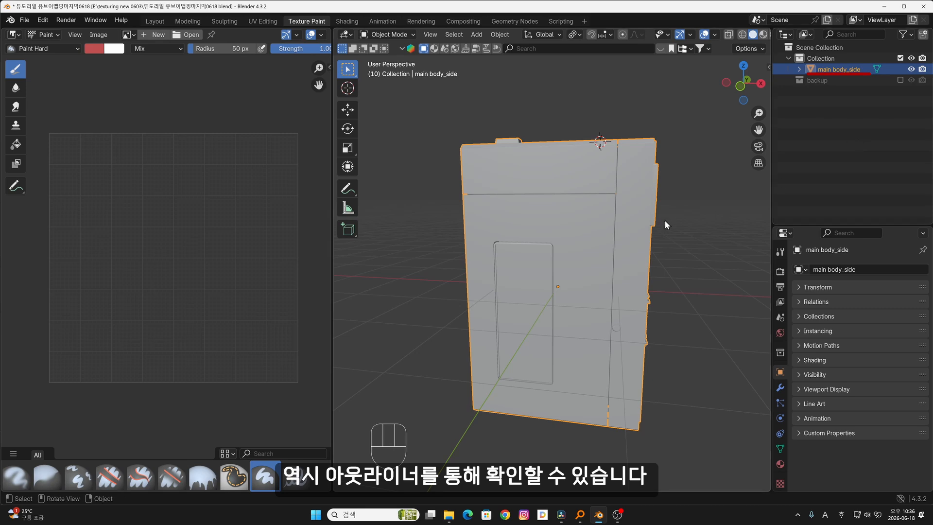
{"action": "middle_click_drag", "start_coordinate": [666, 225], "coordinate": [619, 206]}
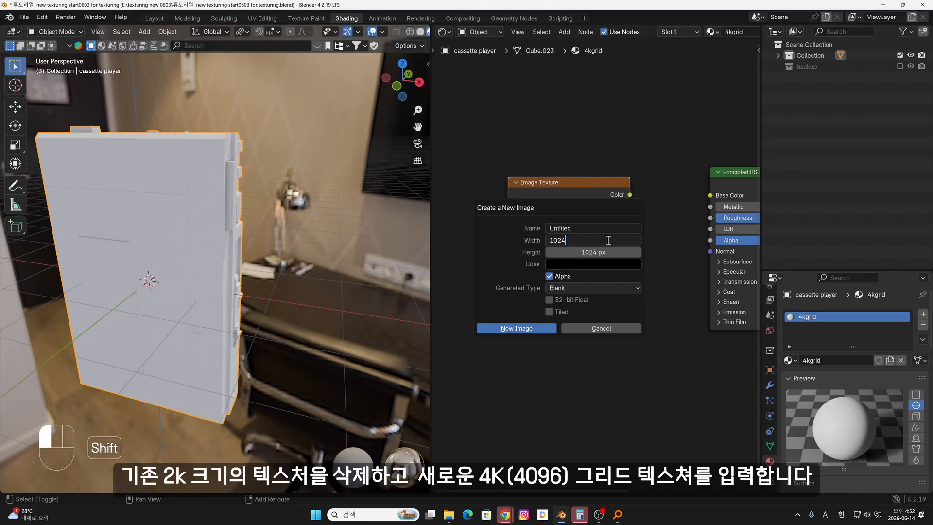
- Set both the width and height of the new image to 4096 px
{"action": "type", "text": "*4"}
{"action": "left_click", "coordinate": [600, 250]}
{"action": "left_click", "coordinate": [606, 252]}
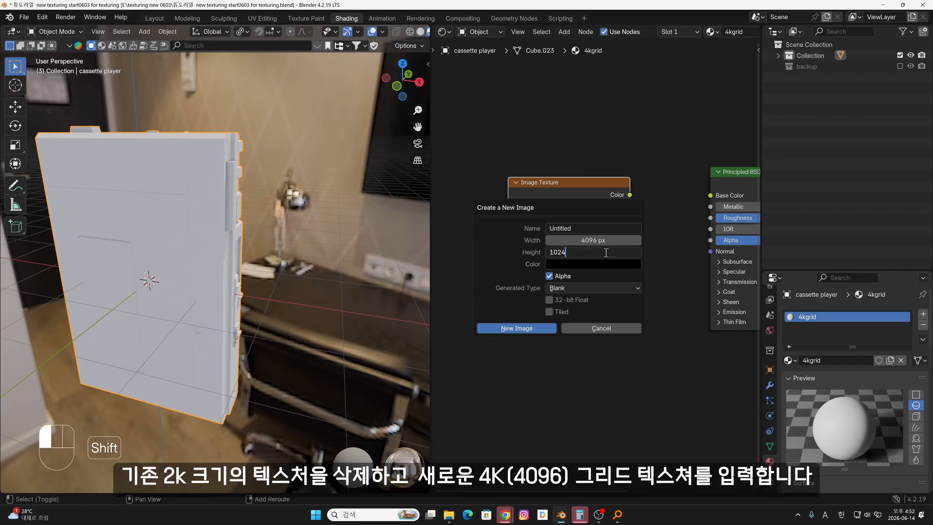
{"action": "type", "text": "*4"}
{"action": "key", "text": "Return"}
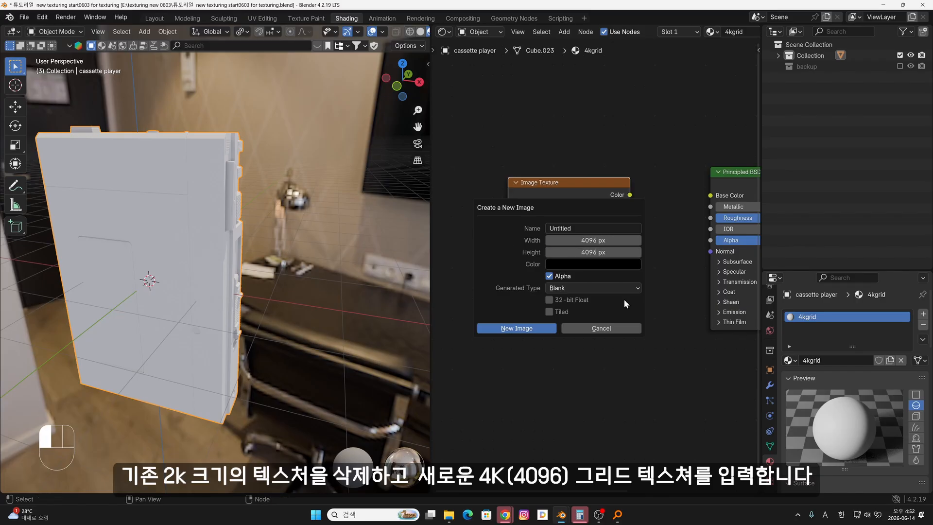
- Set the generated type to UV Grid, name the image 4kgrid, and create it
{"action": "left_click", "coordinate": [607, 289]}
{"action": "left_click", "coordinate": [602, 312]}
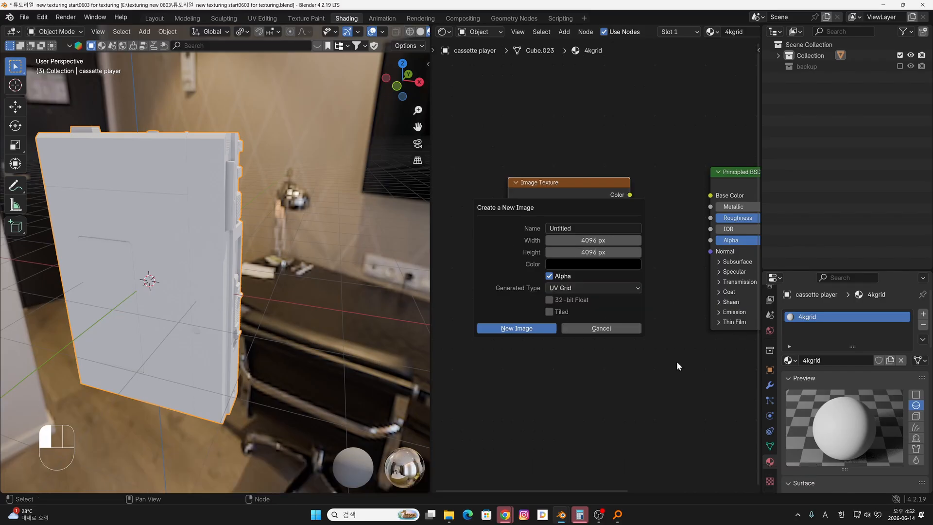
{"action": "left_click", "coordinate": [570, 228]}
{"action": "type", "text": "4kgrid"}
{"action": "key", "text": "Return"}
{"action": "left_click", "coordinate": [538, 329]}
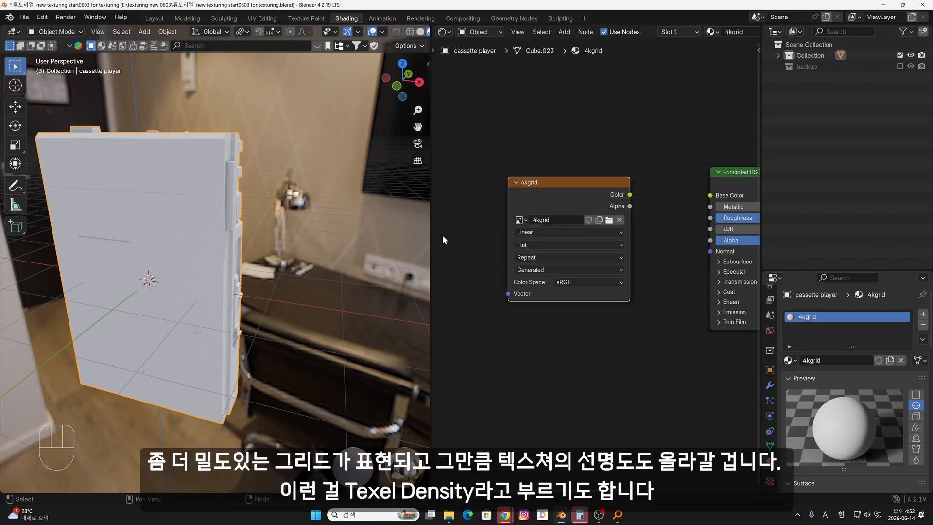
- Link the 4kgrid Color output to the Principled BSDF's Base Color, inspect the grid on the cassette player, and disconnect it again
{"action": "left_click_drag", "start_coordinate": [630, 195], "coordinate": [711, 195]}
{"action": "mouse_move", "coordinate": [252, 252]}
{"action": "middle_mouse_down"}
{"action": "mouse_move", "coordinate": [275, 252]}
{"action": "mouse_move", "coordinate": [252, 259]}
{"action": "mouse_move", "coordinate": [239, 244]}
{"action": "mouse_move", "coordinate": [258, 239]}
{"action": "mouse_move", "coordinate": [235, 251]}
{"action": "mouse_move", "coordinate": [254, 247]}
{"action": "mouse_move", "coordinate": [245, 259]}
{"action": "middle_mouse_up"}
{"action": "scroll", "coordinate": [243, 238], "scroll_direction": "up", "scroll_amount": 5}
{"action": "scroll", "coordinate": [245, 259], "scroll_direction": "down", "scroll_amount": 8}
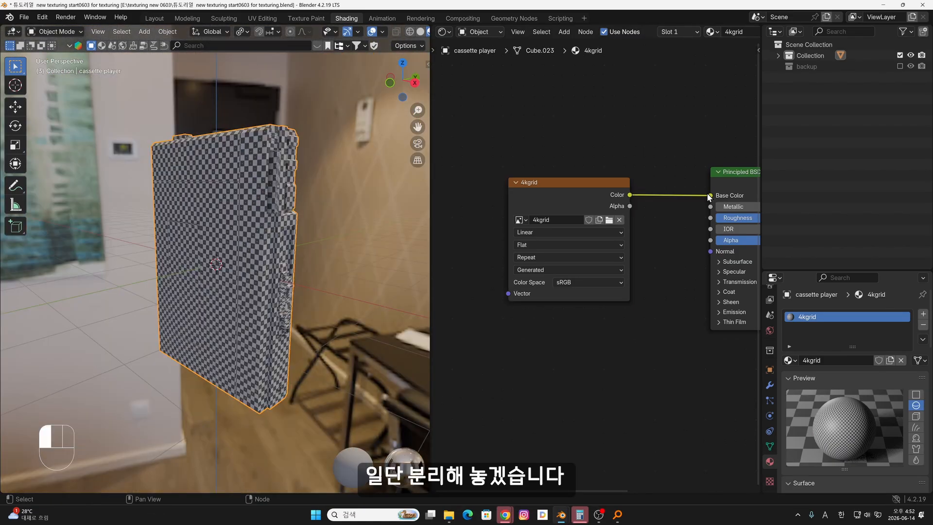
{"action": "left_click_drag", "start_coordinate": [710, 195], "coordinate": [541, 172]}
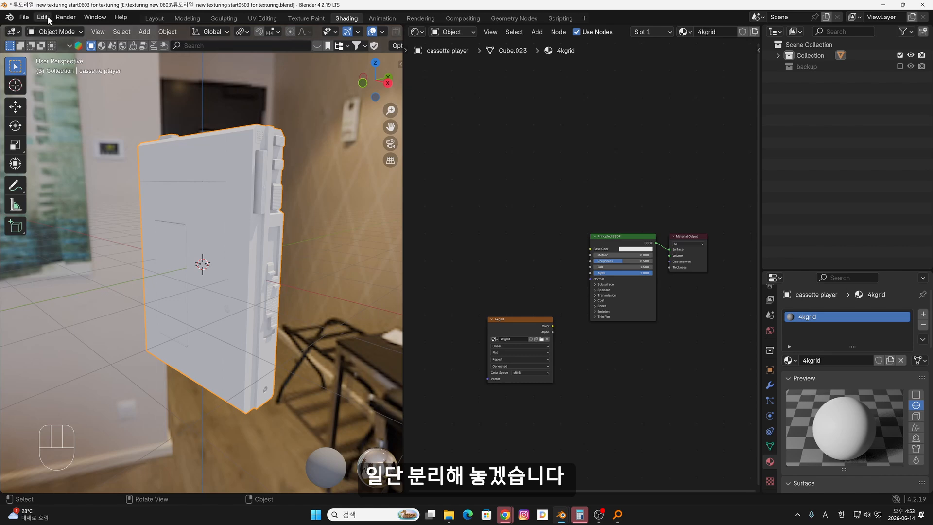
- Open the add-ons section of the preferences and search it for "node"
{"action": "left_click", "coordinate": [47, 15]}
{"action": "left_click", "coordinate": [77, 164]}
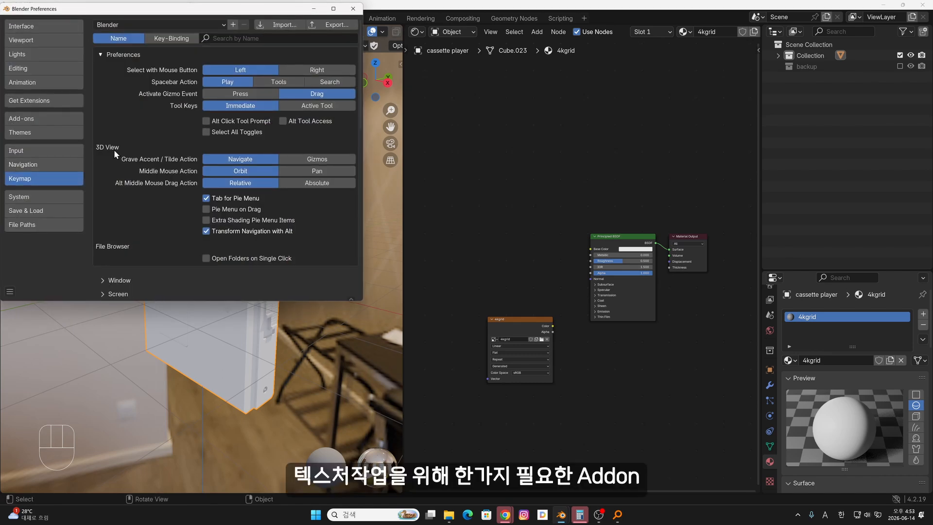
{"action": "left_click", "coordinate": [42, 121]}
{"action": "type", "text": "node"}
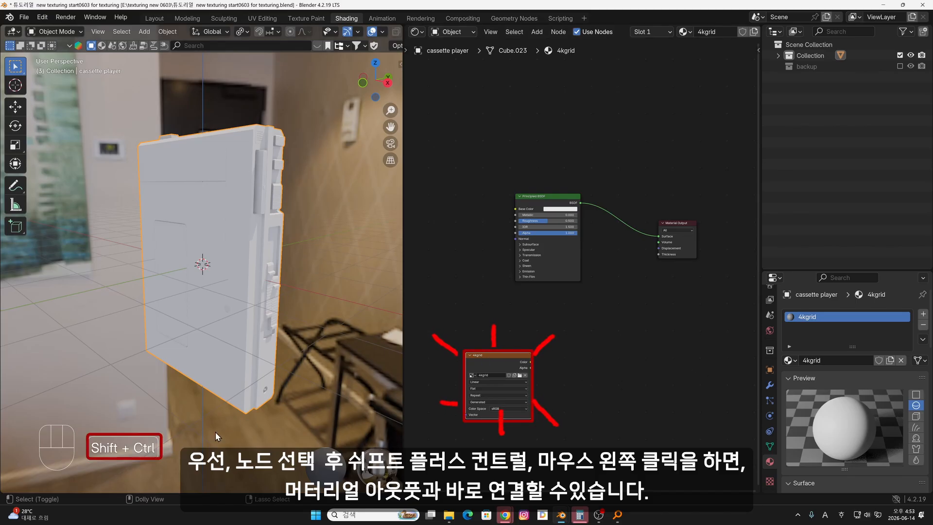
- Preview the 4kgrid texture node directly through the Material Output, and reconnect the Principled BSDF to the output
{"action": "left_click", "coordinate": [493, 364], "text": "ctrl+shift"}
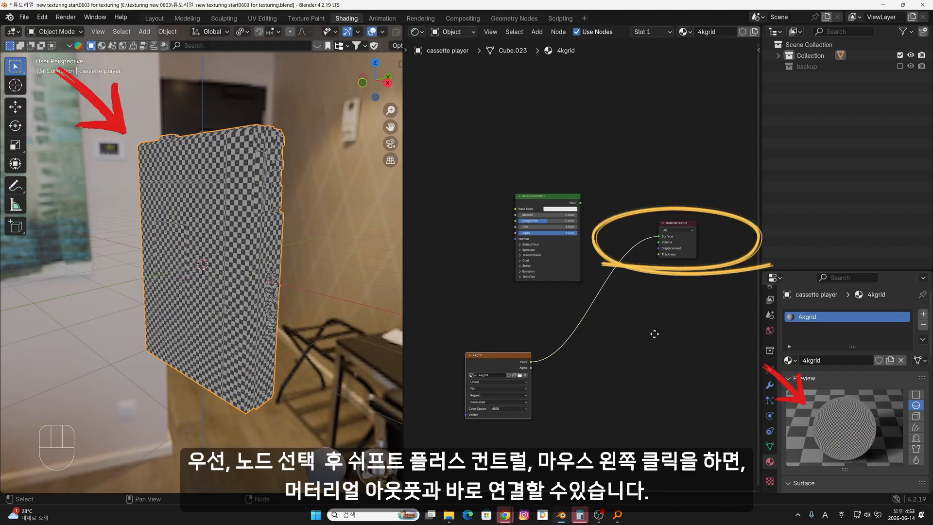
{"action": "middle_click_drag", "start_coordinate": [655, 334], "coordinate": [660, 331]}
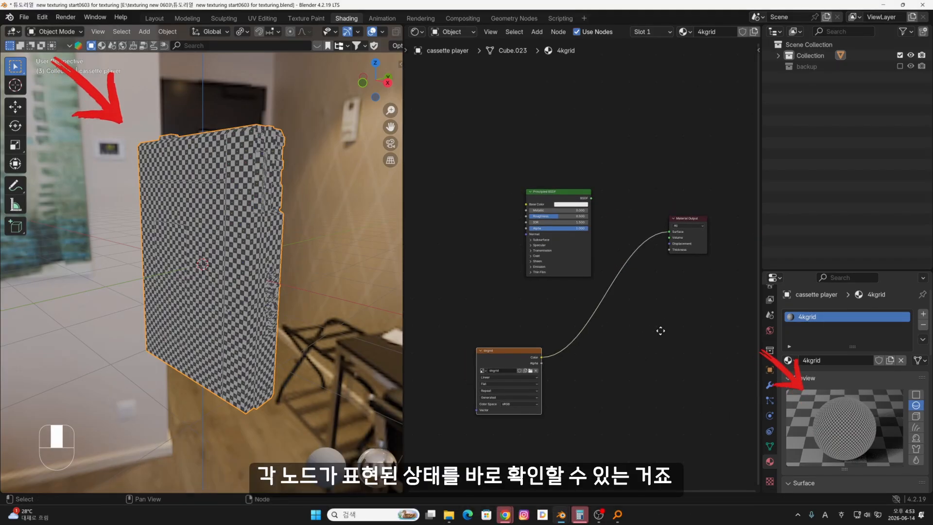
{"action": "left_click", "coordinate": [560, 200]}
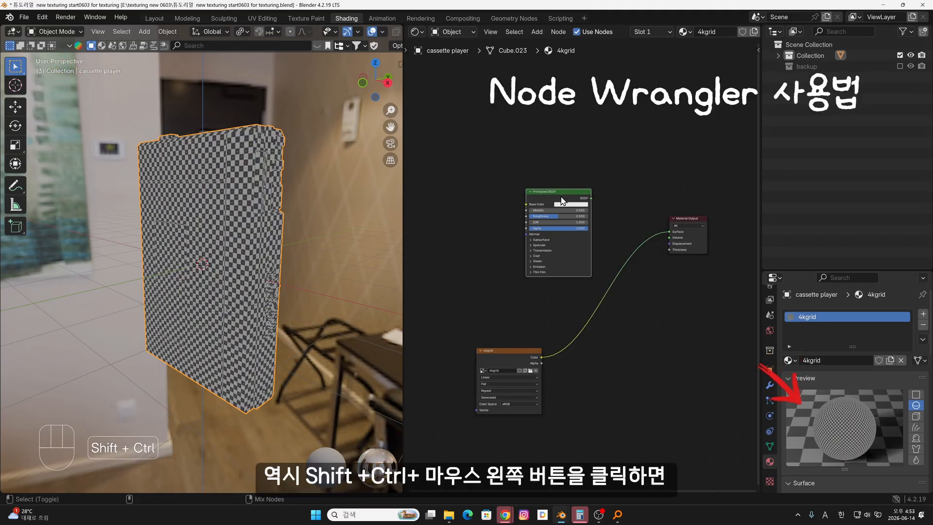
{"action": "left_click", "coordinate": [563, 200], "text": "ctrl+shift"}
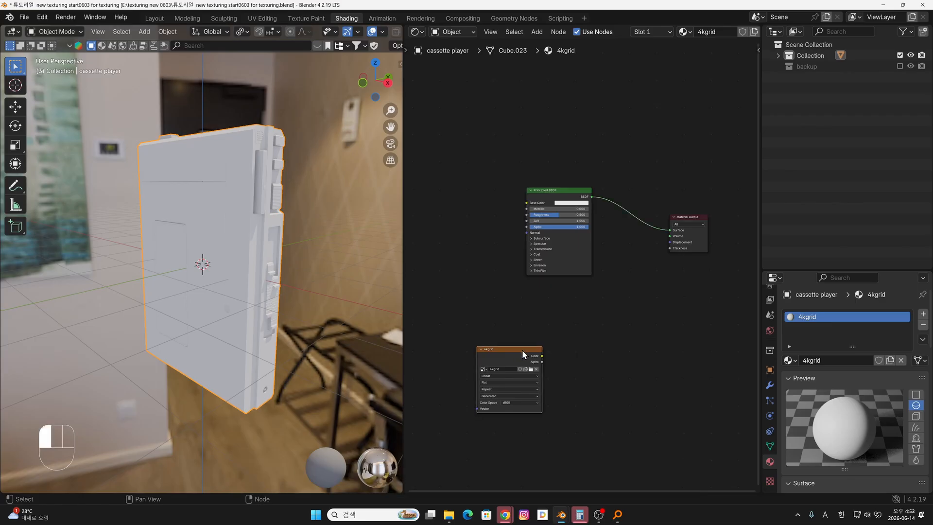
- Delete the 4kgrid texture node and reposition the Principled BSDF node beside the Material Output
{"action": "left_click_drag", "start_coordinate": [523, 349], "coordinate": [578, 319]}
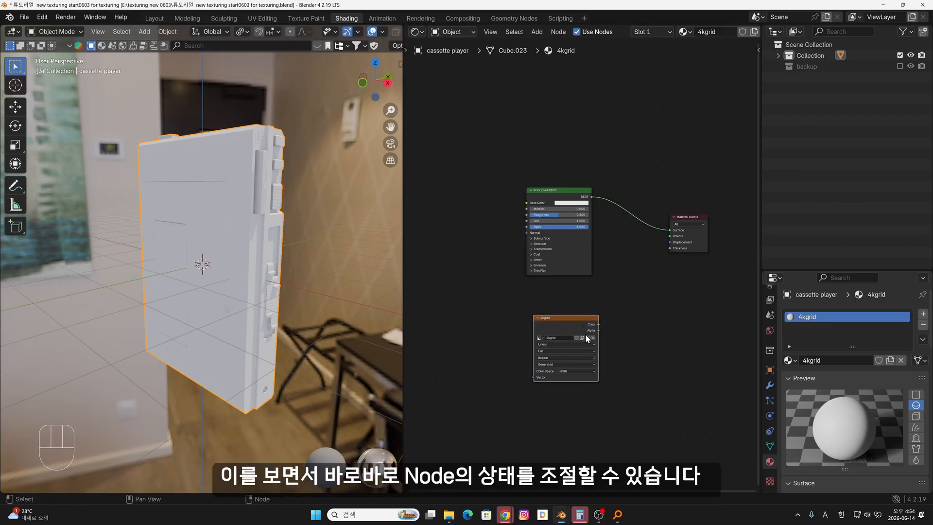
{"action": "left_click_drag", "start_coordinate": [578, 253], "coordinate": [588, 237]}
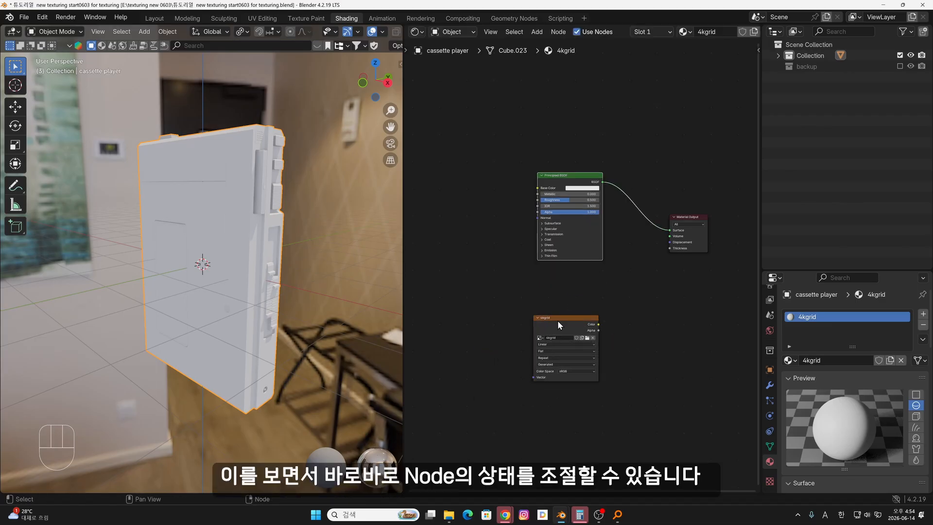
{"action": "left_click", "coordinate": [570, 327]}
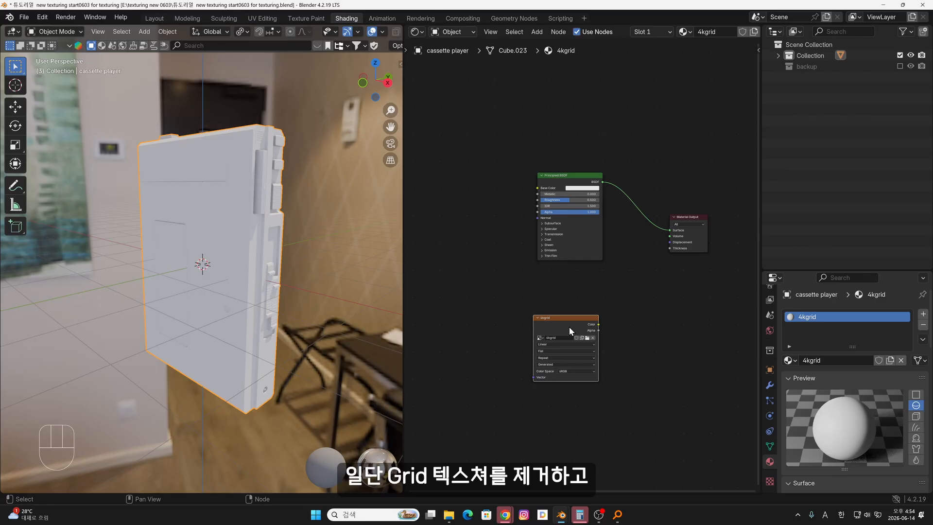
{"action": "key", "text": "x"}
{"action": "left_click_drag", "start_coordinate": [579, 192], "coordinate": [593, 203]}
- Switch to Chrome and go to ambientcg.com
{"action": "left_click", "coordinate": [505, 514]}
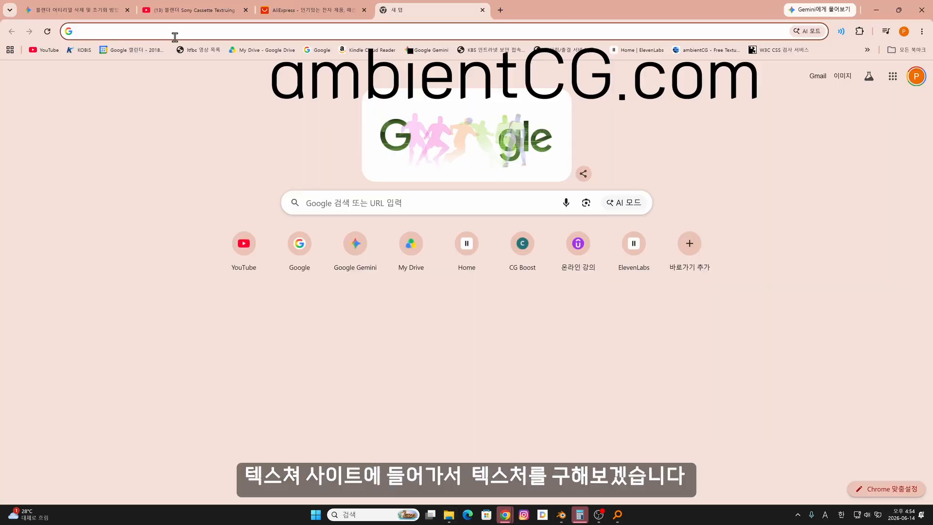
{"action": "left_click", "coordinate": [175, 32]}
{"action": "type", "text": "ambientcg.com"}
{"action": "key", "text": "Return"}
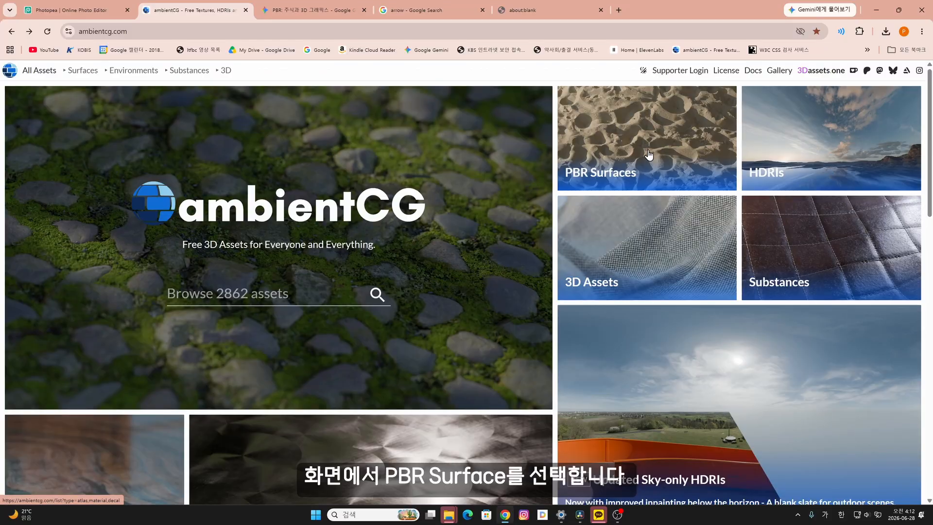
- Browse the PBR Surfaces on ambientCG, open the Bricks 104 material, and download its 4K-PNG archive
{"action": "scroll", "coordinate": [621, 198], "scroll_direction": "down", "scroll_amount": 5}
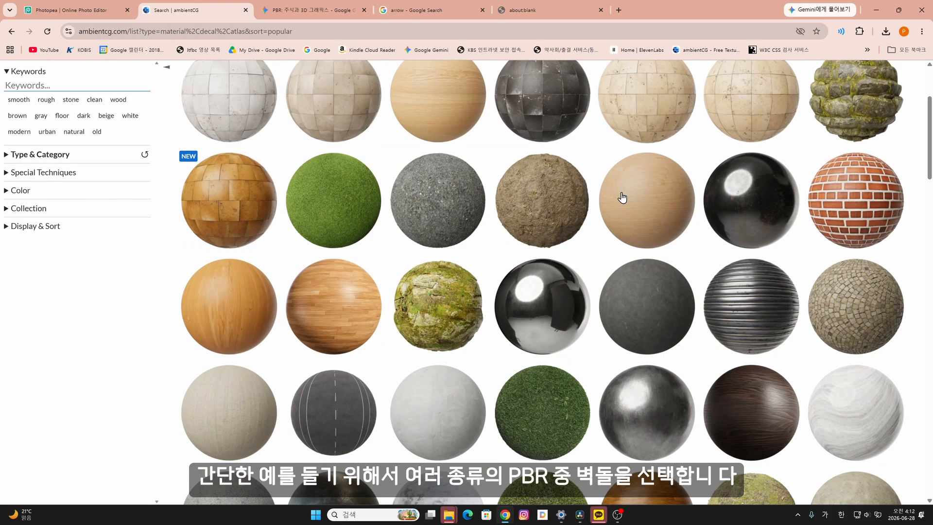
{"action": "scroll", "coordinate": [860, 138], "scroll_direction": "up", "scroll_amount": 2}
{"action": "left_click", "coordinate": [867, 188]}
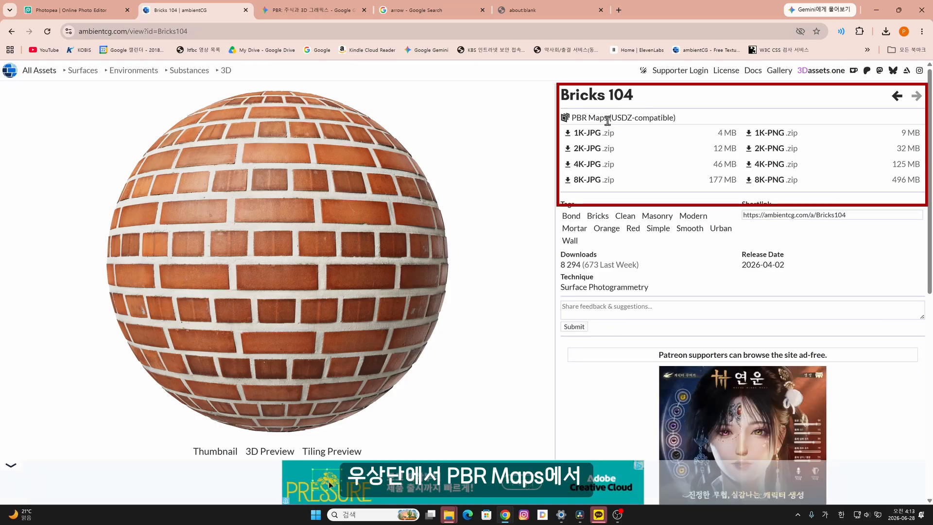
{"action": "left_click", "coordinate": [765, 168]}
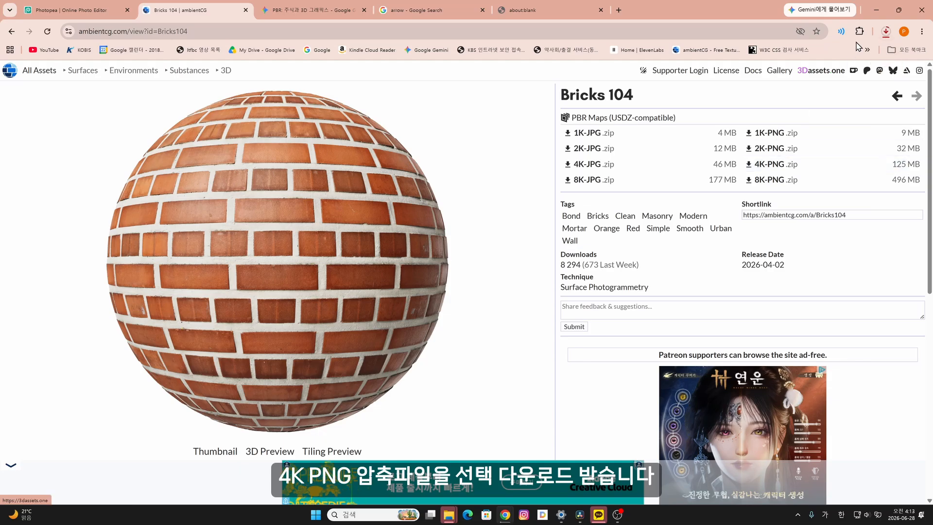
- Extract the downloaded Bricks104_4K-PNG (1).zip archive and show the extracted files as extra large icons
{"action": "left_click", "coordinate": [860, 59]}
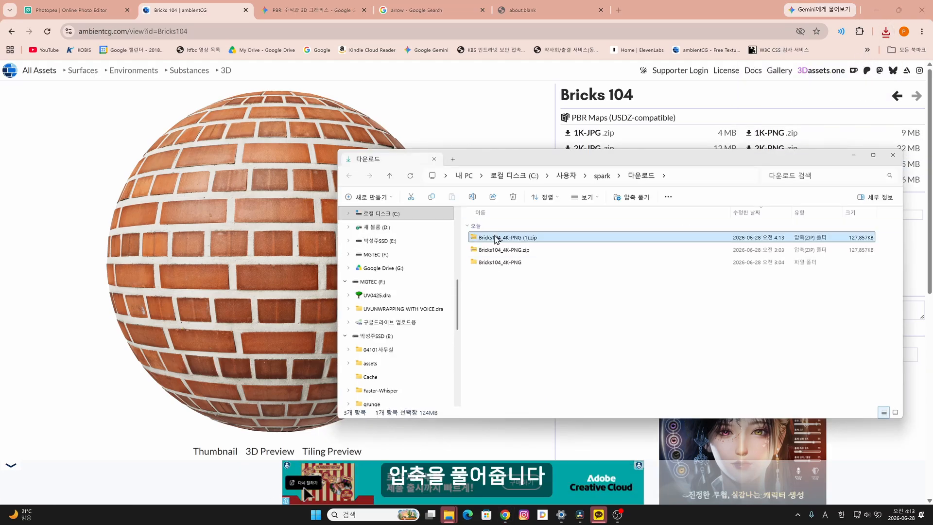
{"action": "left_click", "coordinate": [630, 197]}
{"action": "left_click", "coordinate": [574, 361]}
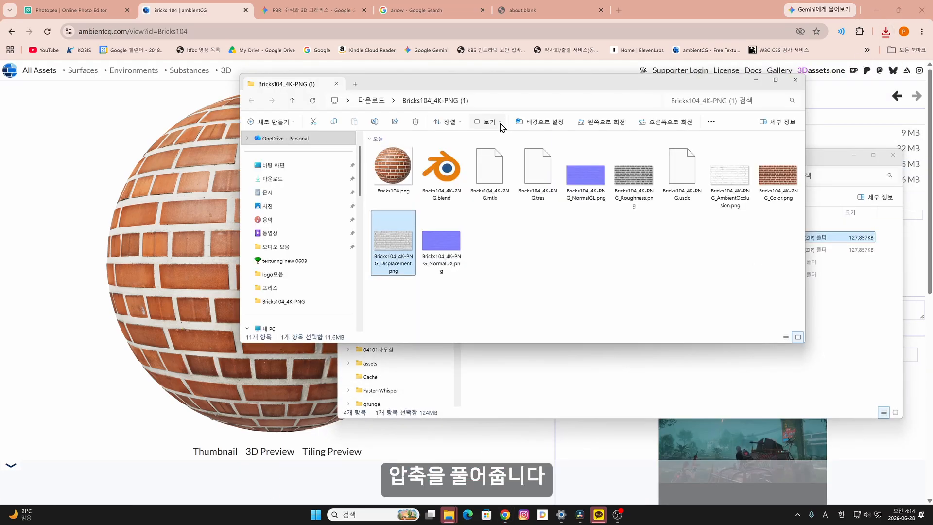
{"action": "left_click", "coordinate": [499, 124]}
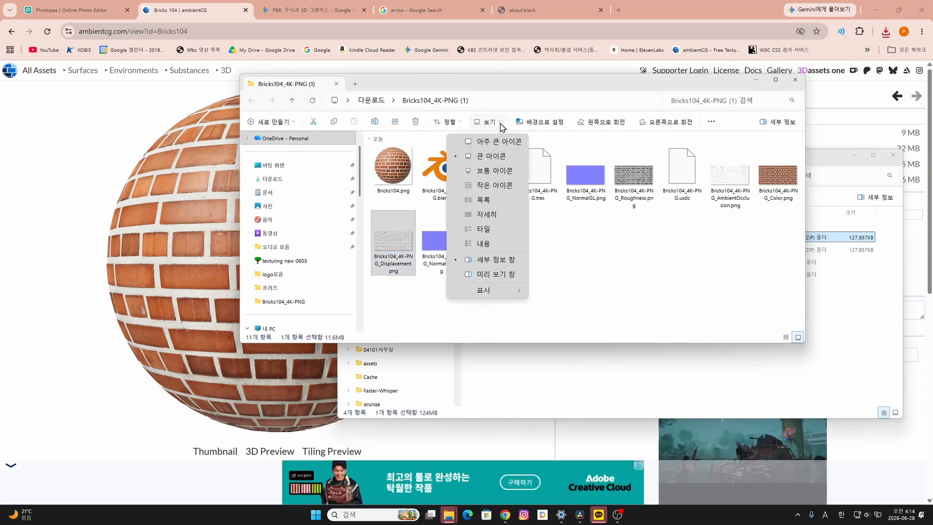
{"action": "left_click", "coordinate": [499, 140]}
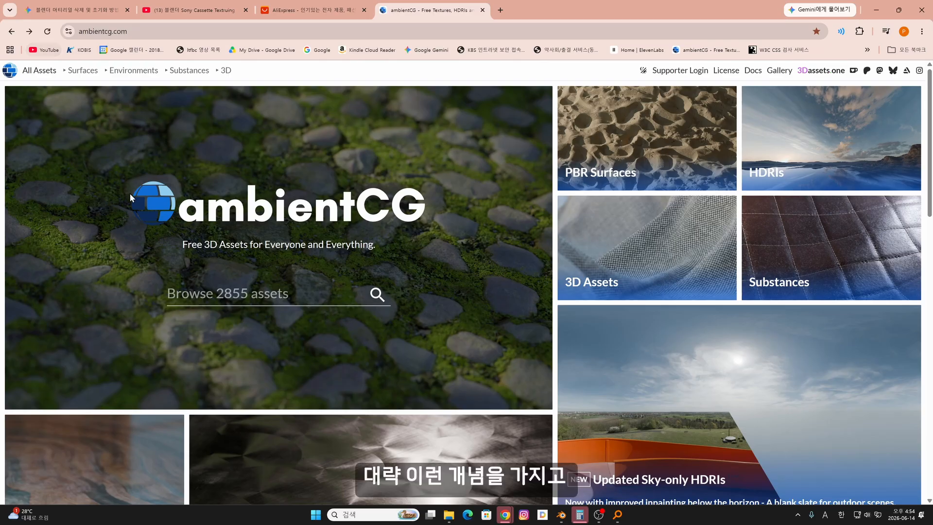
- Search ambientCG for "plastic", open the light blue Plastic 015 A material, and download its 4K-PNG archive
{"action": "left_click", "coordinate": [209, 299]}
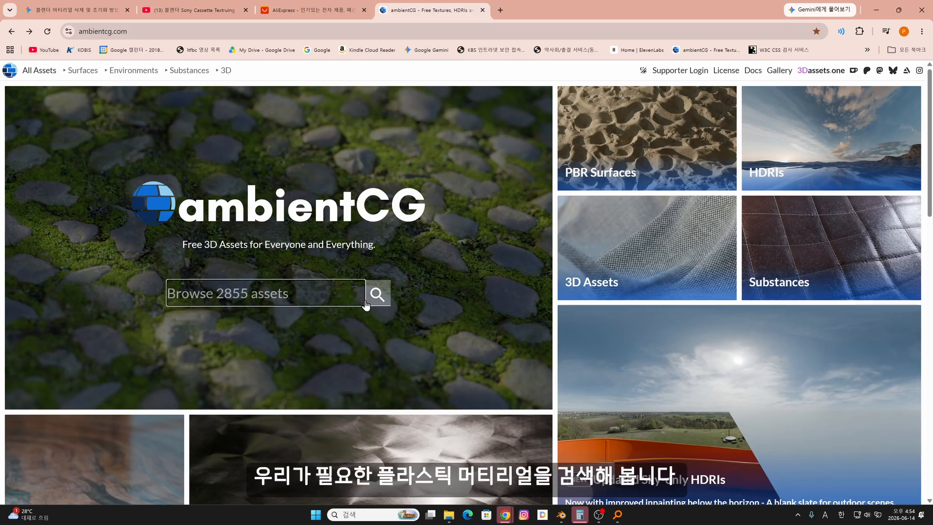
{"action": "type", "text": "plastic"}
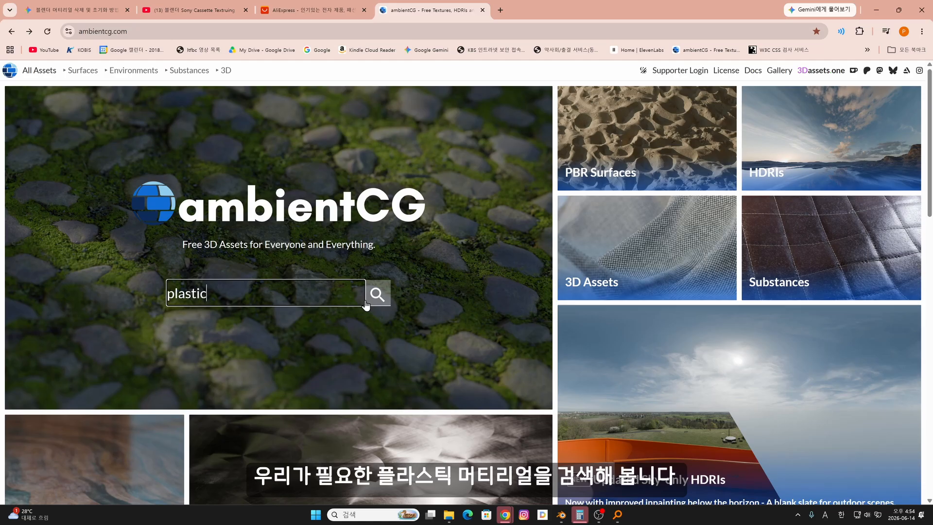
{"action": "left_click", "coordinate": [367, 302]}
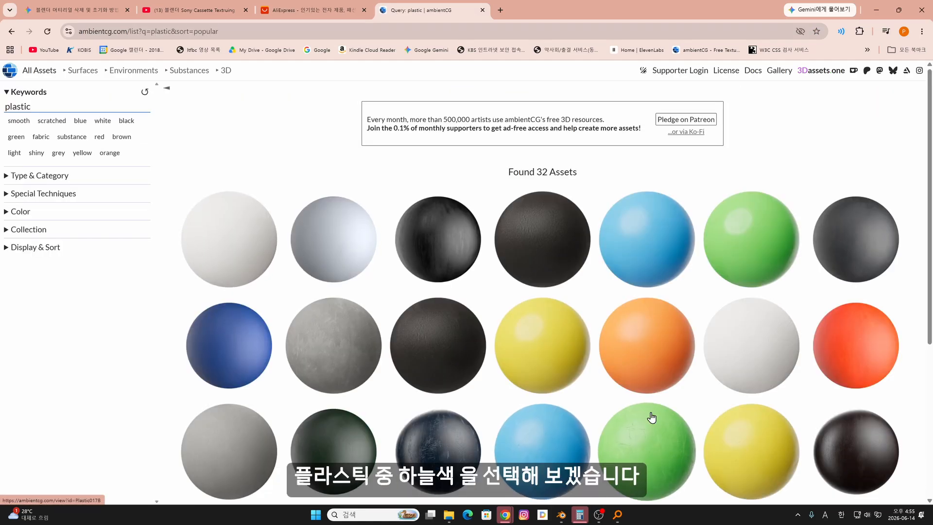
{"action": "left_click", "coordinate": [644, 253]}
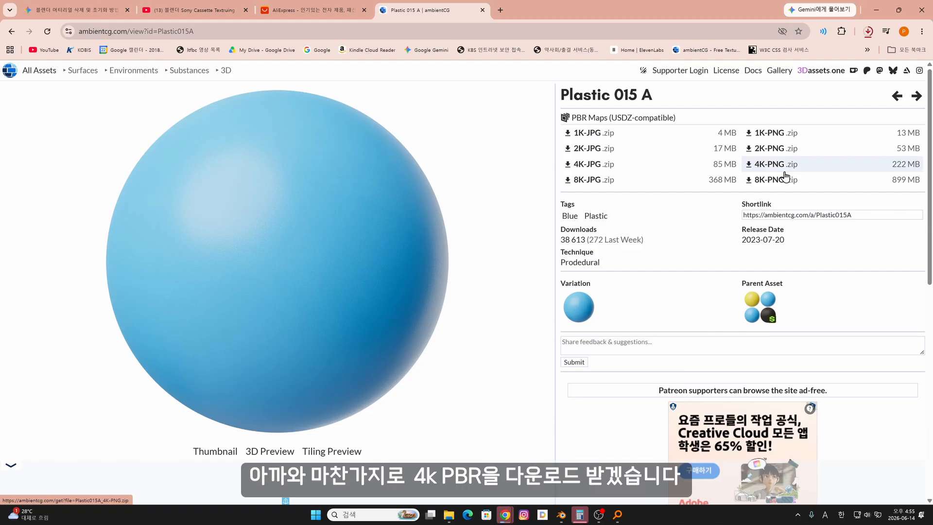
{"action": "left_click", "coordinate": [786, 176]}
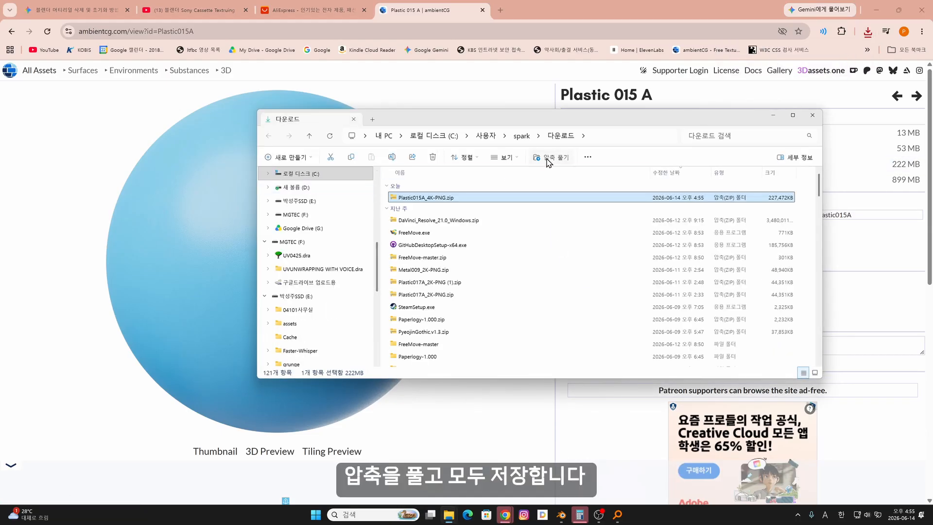
- Extract Plastic015A_4K-PNG.zip to the folder E:\texturing new 0603\textrue모음
{"action": "left_click", "coordinate": [548, 162]}
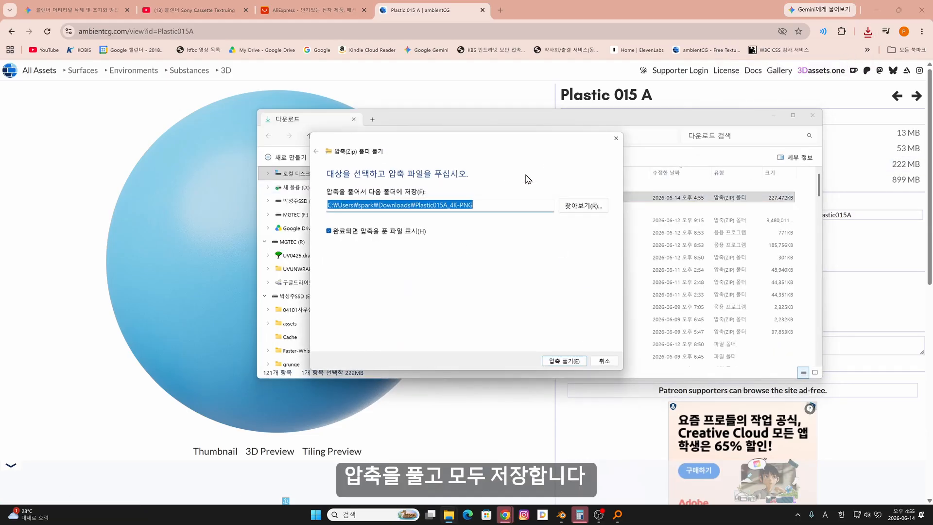
{"action": "type", "text": "E:\\texturing new 0603\\textrue모음"}
{"action": "left_click", "coordinate": [565, 362]}
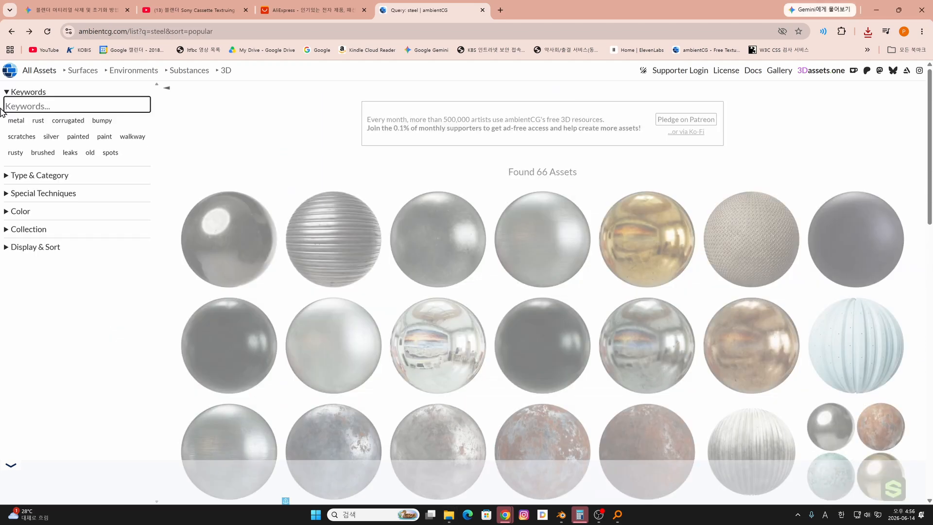
- Search ambientCG for "metal", open the brushed Metal 009 material, and download its 4K-PNG archive
{"action": "type", "text": "metal"}
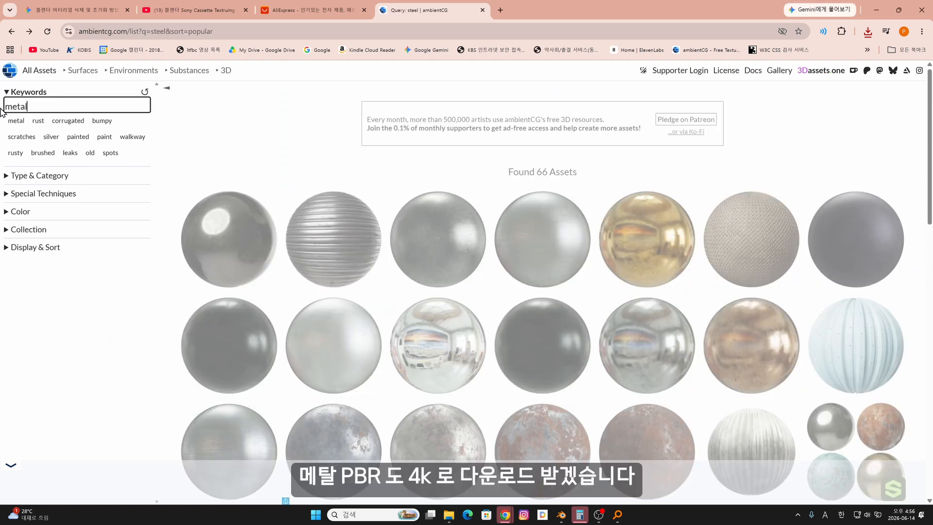
{"action": "key", "text": "Return"}
{"action": "scroll", "coordinate": [756, 281], "scroll_direction": "down", "scroll_amount": 3}
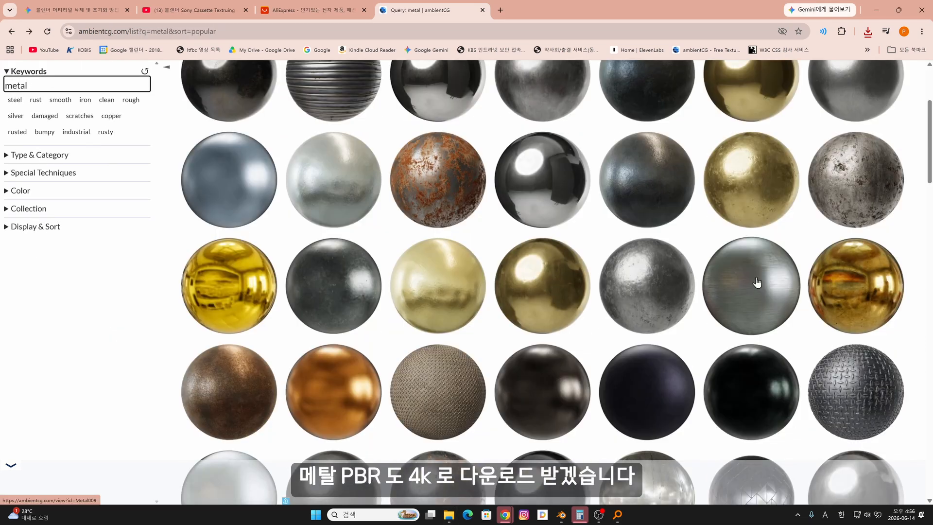
{"action": "left_click", "coordinate": [764, 288]}
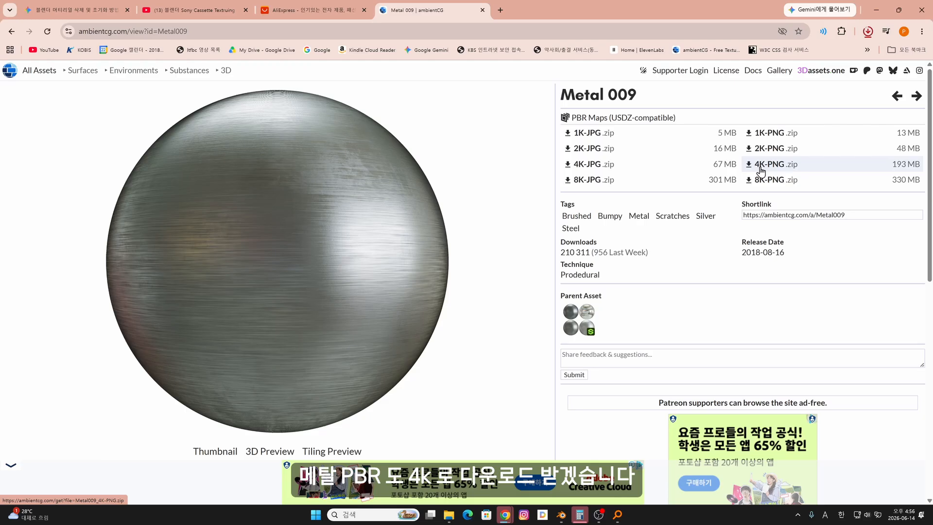
{"action": "left_click", "coordinate": [761, 169]}
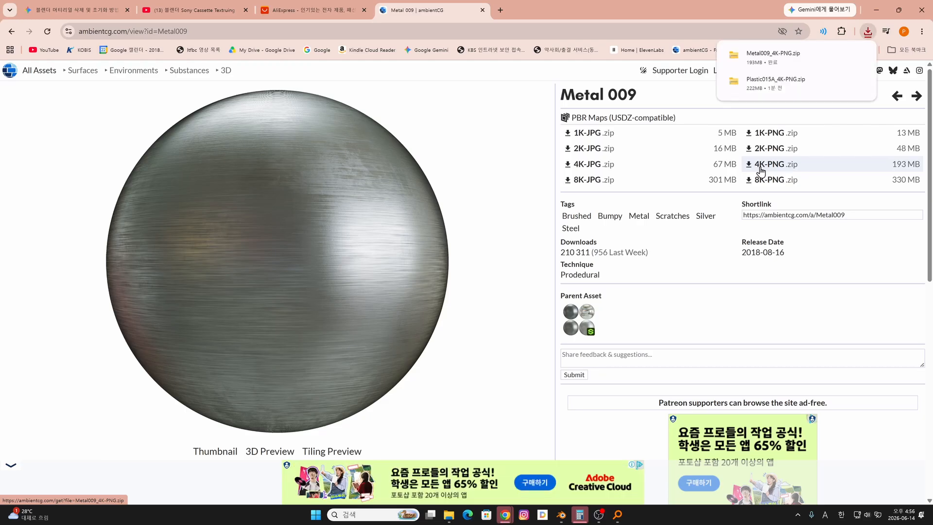
- Extract Metal009_4K-PNG.zip to the folder E:\texturing new 0603\textrue모음 and close the extracted files' window
{"action": "left_click", "coordinate": [852, 57]}
{"action": "left_click", "coordinate": [572, 179]}
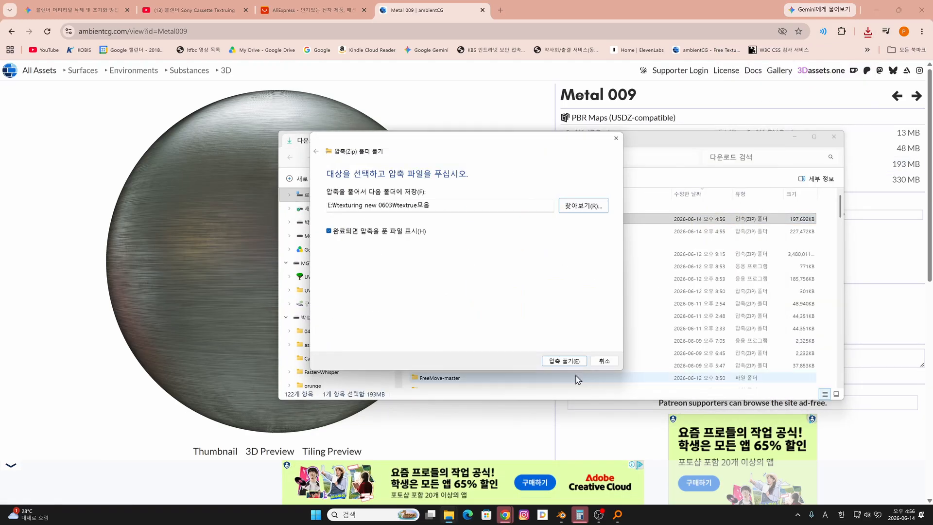
{"action": "left_click", "coordinate": [564, 361]}
{"action": "left_click", "coordinate": [453, 253]}
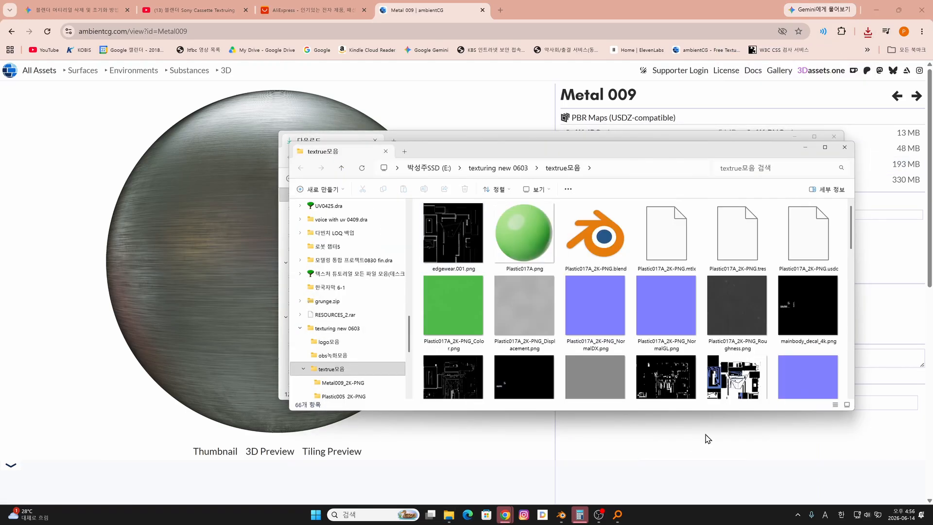
{"action": "left_click", "coordinate": [842, 144]}
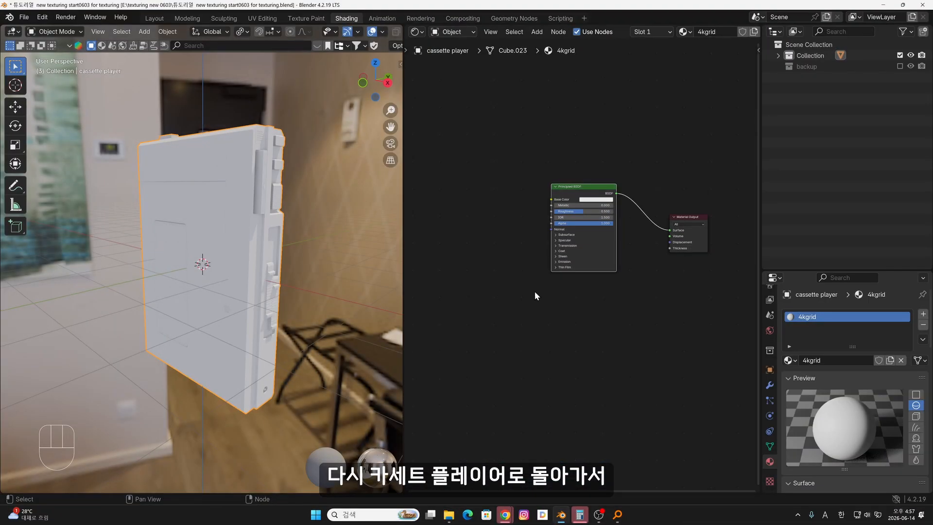
- Switch to Blender and enlarge the cassette player's material slot list to make room for several materials
{"action": "scroll", "coordinate": [535, 290], "scroll_direction": "up", "scroll_amount": 2}
{"action": "middle_click_drag", "start_coordinate": [389, 248], "coordinate": [364, 242]}
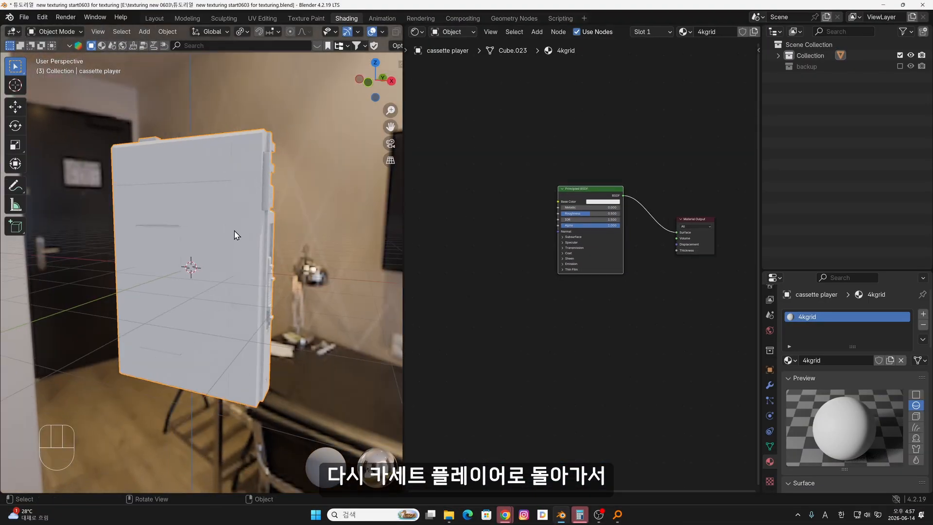
{"action": "scroll", "coordinate": [370, 250], "scroll_direction": "up", "scroll_amount": 2}
{"action": "scroll", "coordinate": [834, 223], "scroll_direction": "down", "scroll_amount": 6}
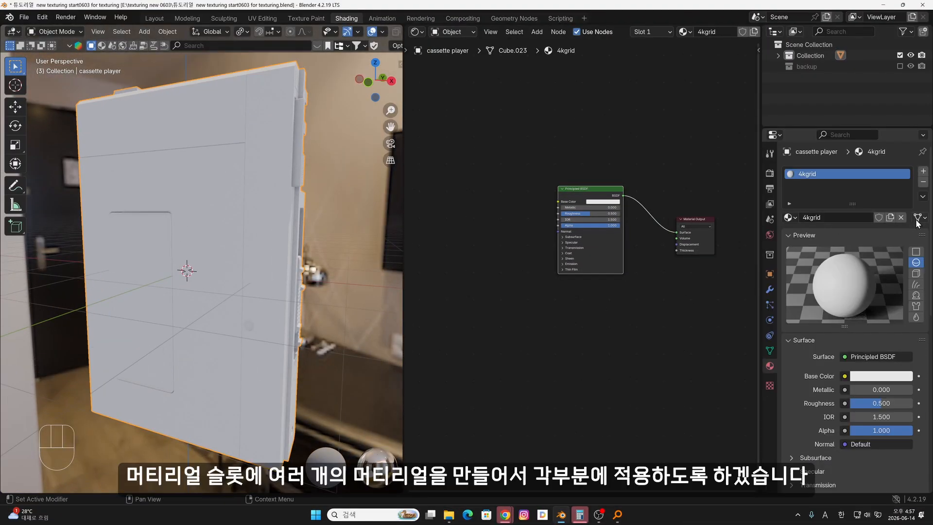
{"action": "left_click_drag", "start_coordinate": [905, 205], "coordinate": [904, 260]}
{"action": "middle_click_drag", "start_coordinate": [219, 238], "coordinate": [294, 185]}
{"action": "middle_click_drag", "start_coordinate": [294, 185], "coordinate": [230, 212]}
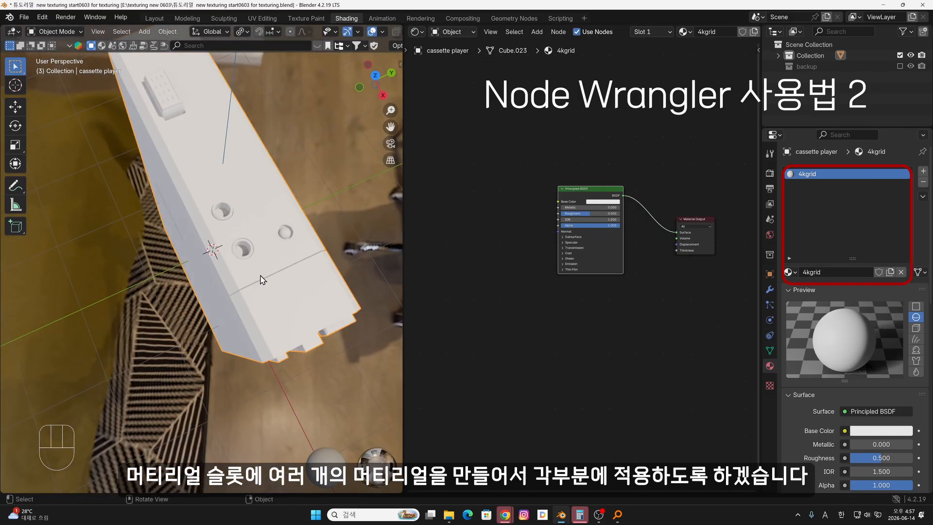
- Load the Plastic015A 4K texture set onto the 4kgrid material's Principled BSDF with Node Wrangler's Principled Texture Setup
{"action": "key", "text": "shift+a"}
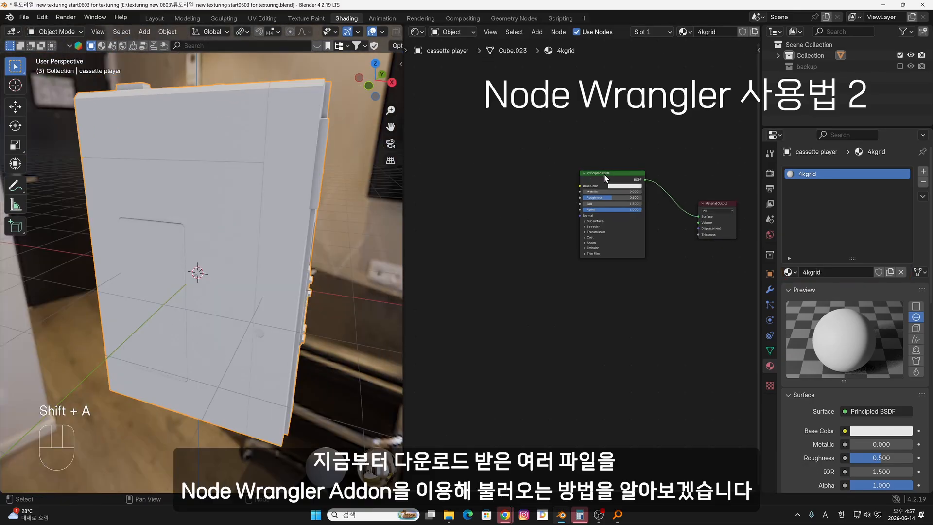
{"action": "left_click", "coordinate": [605, 179]}
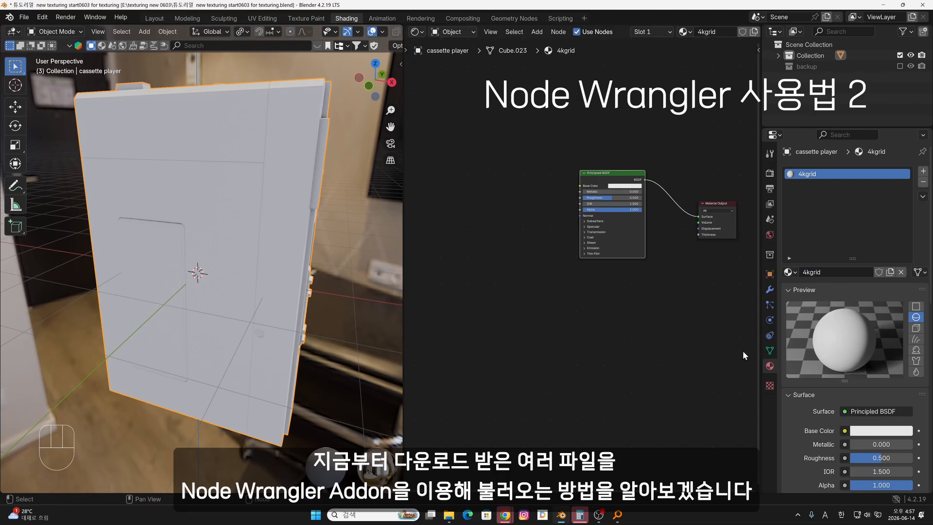
{"action": "middle_click_drag", "start_coordinate": [627, 301], "coordinate": [641, 301]}
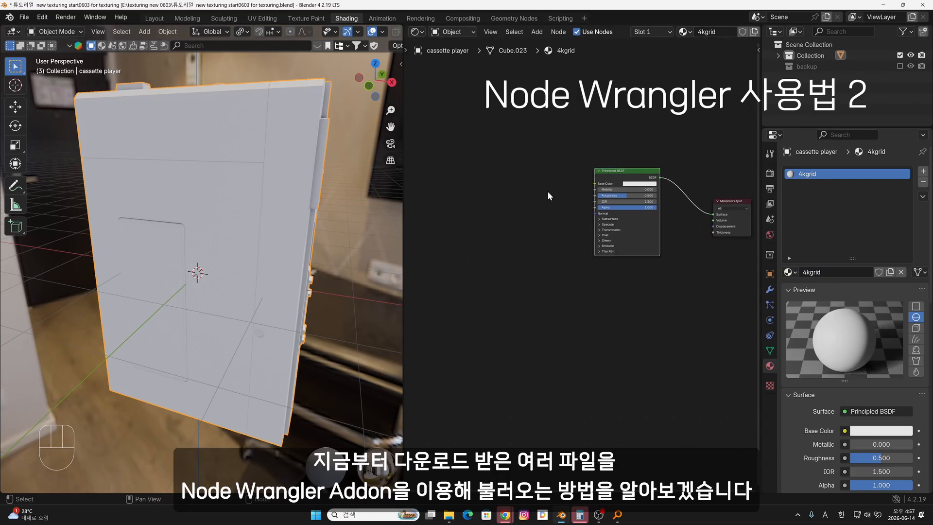
{"action": "middle_click_drag", "start_coordinate": [549, 193], "coordinate": [512, 189]}
{"action": "left_click", "coordinate": [580, 168]}
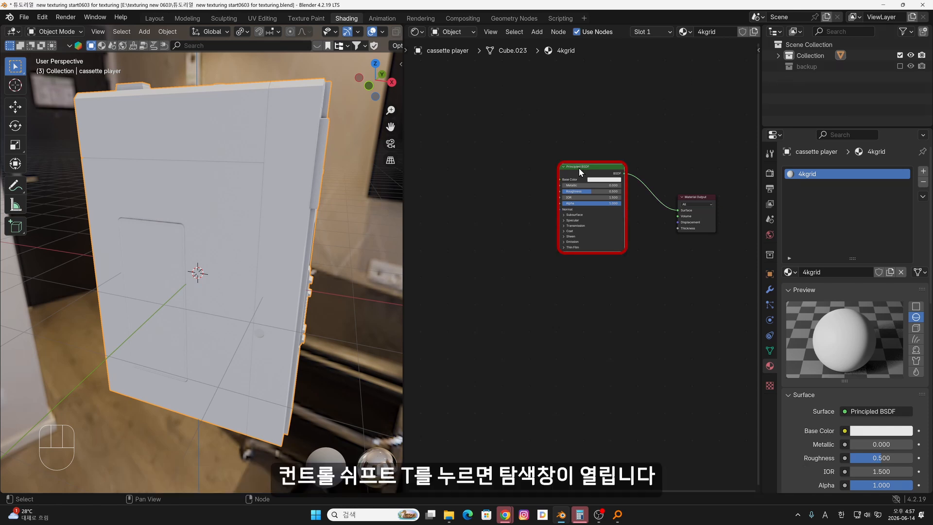
{"action": "key", "text": "ctrl+shift+t"}
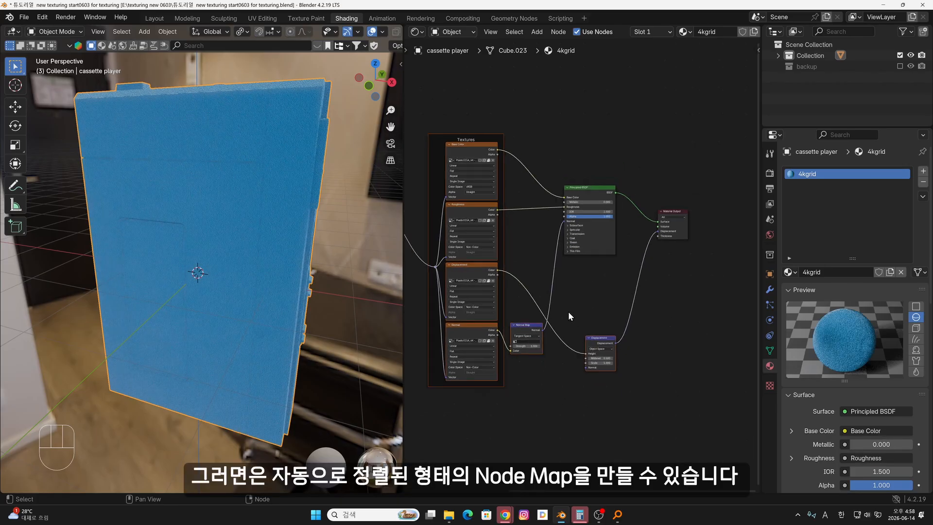
- Examine the generated Mapping, Textures, Normal Map and Displacement nodes, their links to the shader, and the plastic surface on the player
{"action": "middle_click_drag", "start_coordinate": [569, 312], "coordinate": [737, 323]}
{"action": "middle_click_drag", "start_coordinate": [511, 322], "coordinate": [497, 339]}
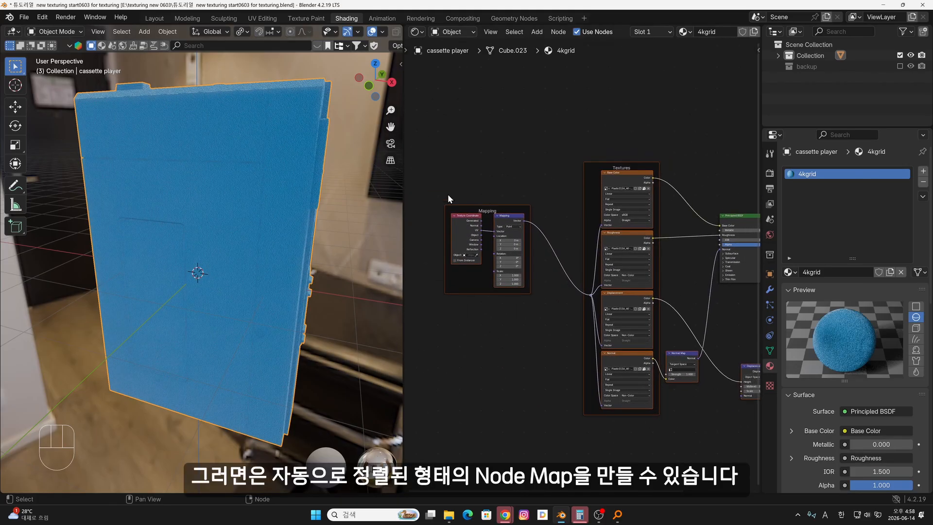
{"action": "scroll", "coordinate": [513, 243], "scroll_direction": "up", "scroll_amount": 5}
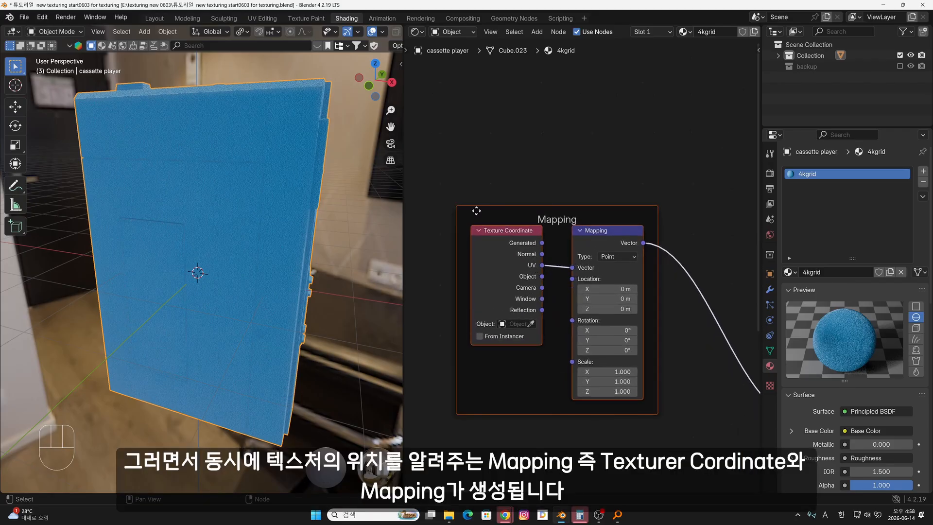
{"action": "middle_click_drag", "start_coordinate": [571, 276], "coordinate": [526, 263]}
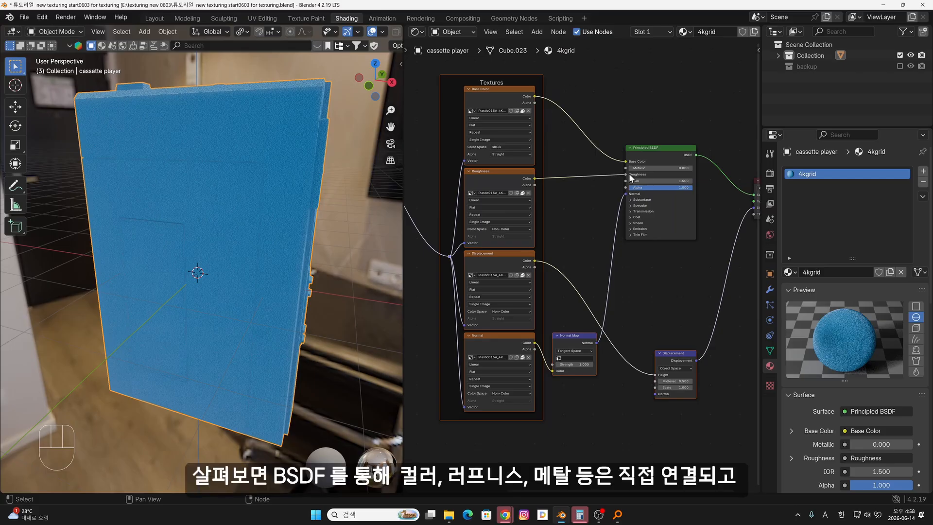
{"action": "scroll", "coordinate": [629, 174], "scroll_direction": "up", "scroll_amount": 1}
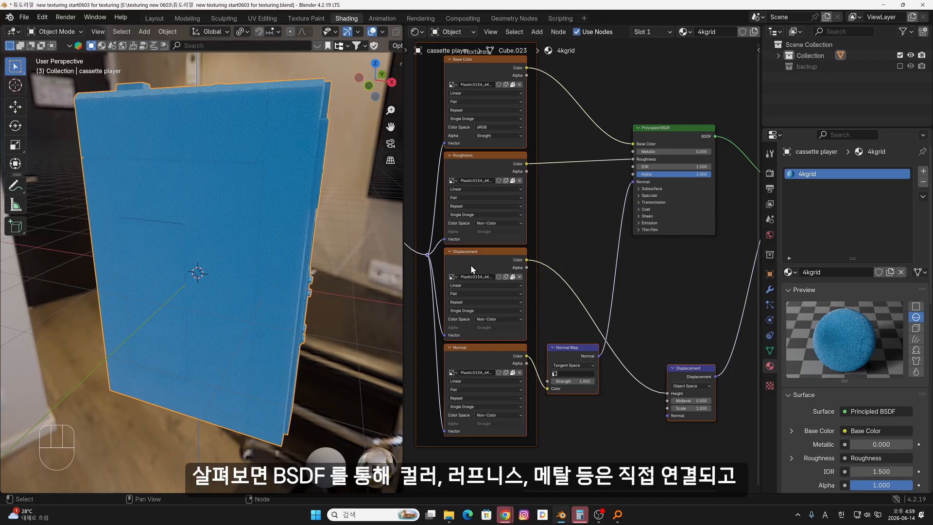
{"action": "middle_click_drag", "start_coordinate": [665, 279], "coordinate": [561, 272]}
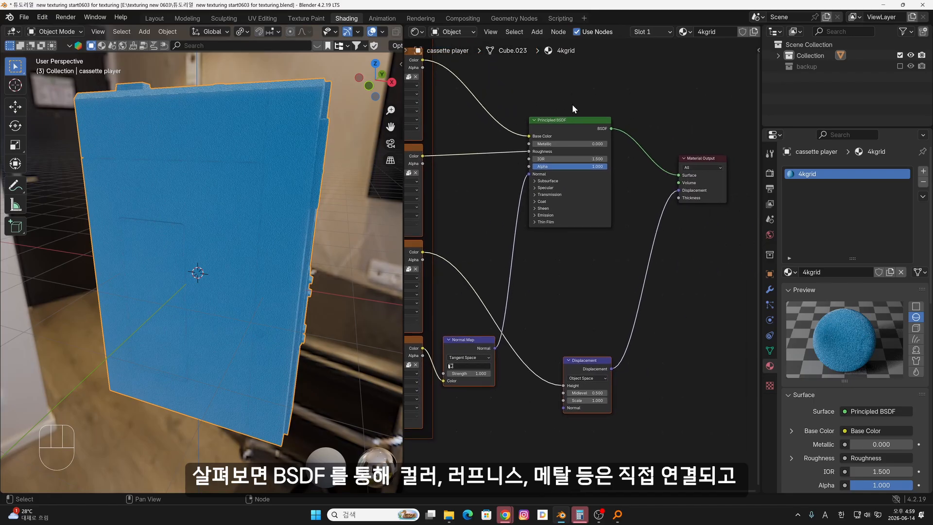
{"action": "left_click", "coordinate": [695, 184]}
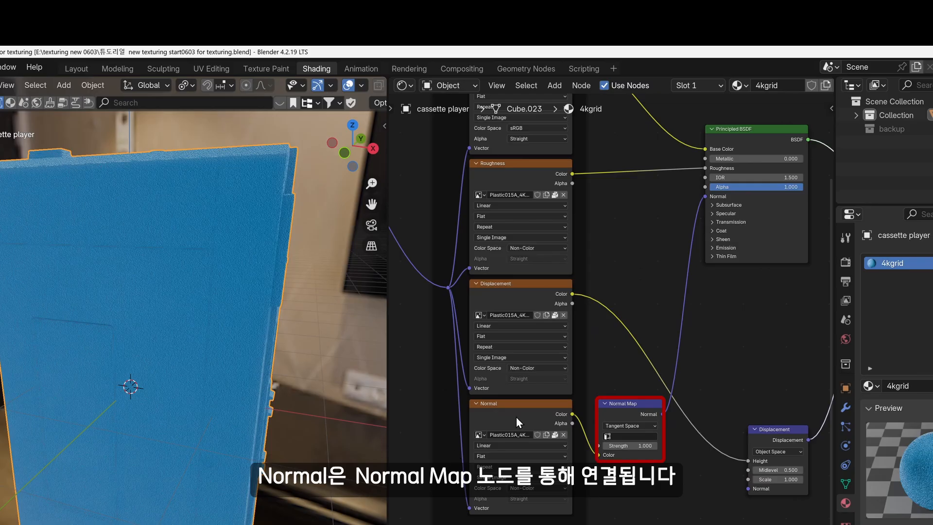
{"action": "left_click", "coordinate": [507, 298]}
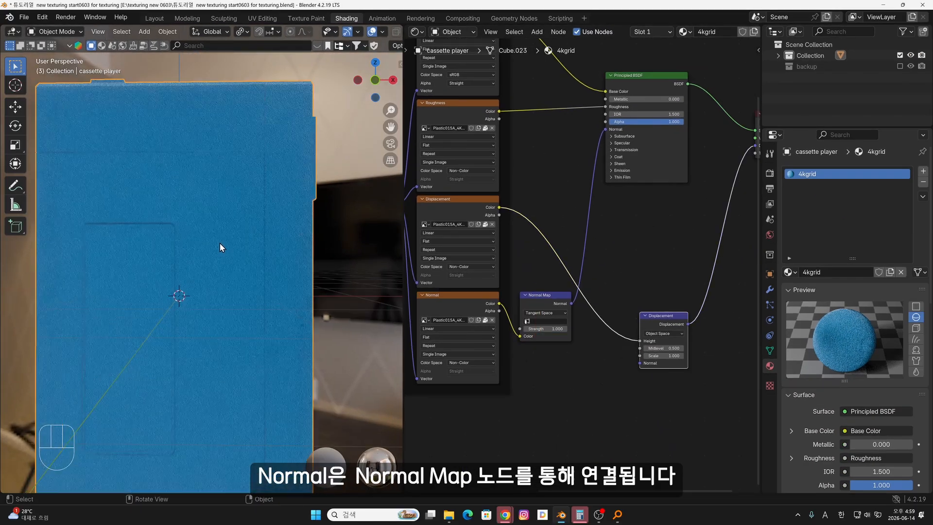
{"action": "scroll", "coordinate": [162, 347], "scroll_direction": "up", "scroll_amount": 5}
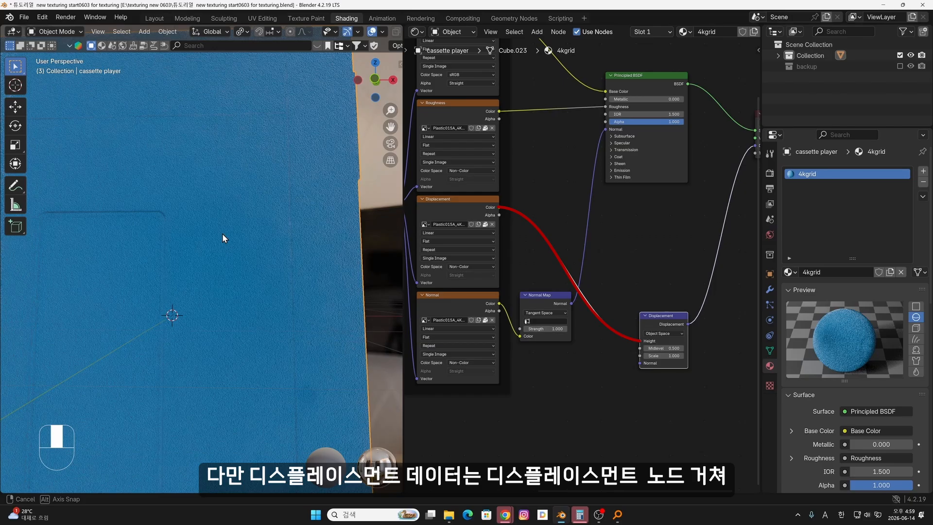
{"action": "middle_click_drag", "start_coordinate": [223, 234], "coordinate": [248, 210]}
{"action": "scroll", "coordinate": [620, 276], "scroll_direction": "down", "scroll_amount": 2}
{"action": "middle_click_drag", "start_coordinate": [667, 277], "coordinate": [601, 329]}
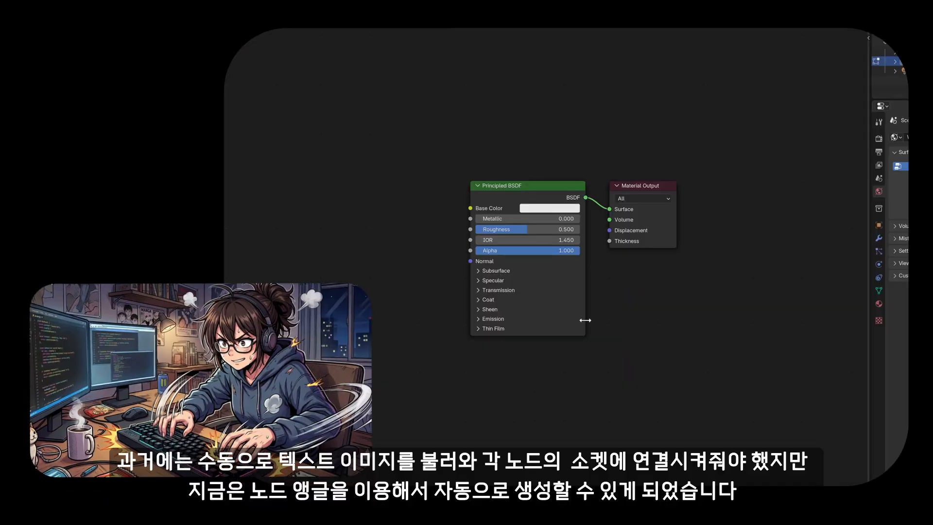
- Manually add the Bricks104 Color, Roughness and NormalGL images and wire them to the Principled BSDF, the normal through a Normal Map node
{"action": "key", "text": "shift+a"}
{"action": "left_click", "coordinate": [529, 227]}
{"action": "left_click", "coordinate": [562, 243]}
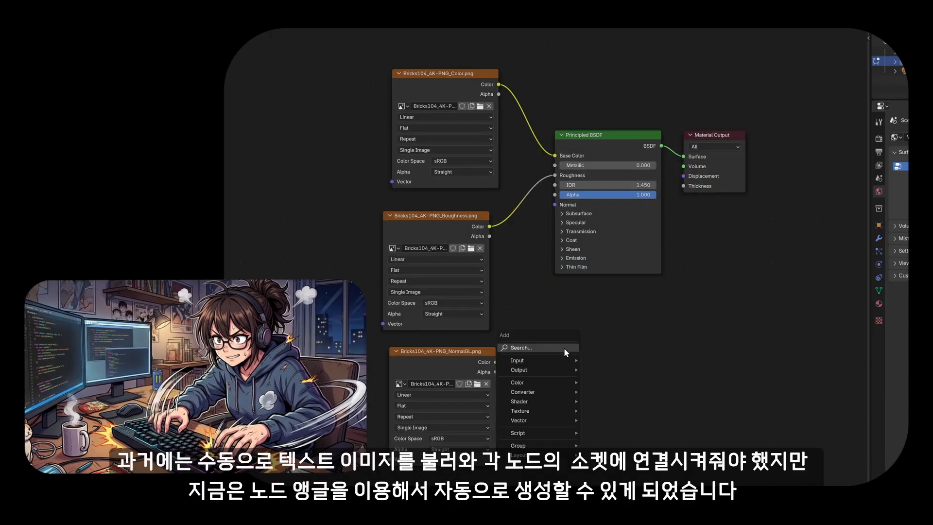
{"action": "left_click", "coordinate": [564, 348]}
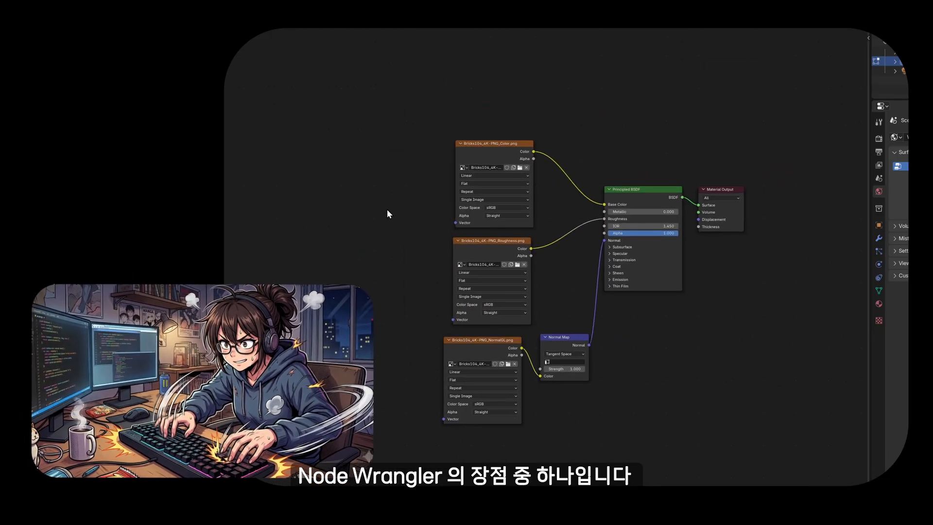
- Load the Bricks104 Color, Displacement, NormalGL and Roughness maps onto the cube's material with Principled Texture Setup
{"action": "key", "text": "ctrl+t"}
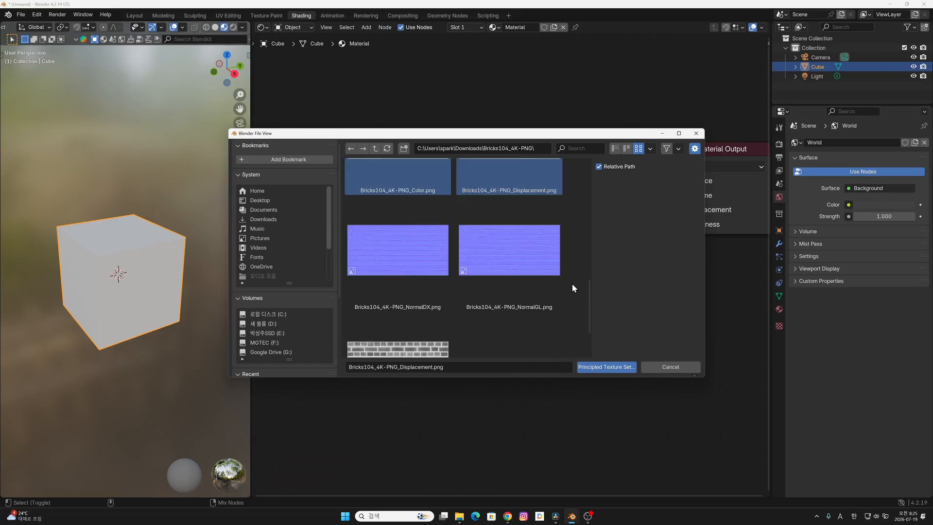
{"action": "left_click", "coordinate": [559, 284], "text": "shift"}
{"action": "scroll", "coordinate": [487, 292], "scroll_direction": "down", "scroll_amount": 3}
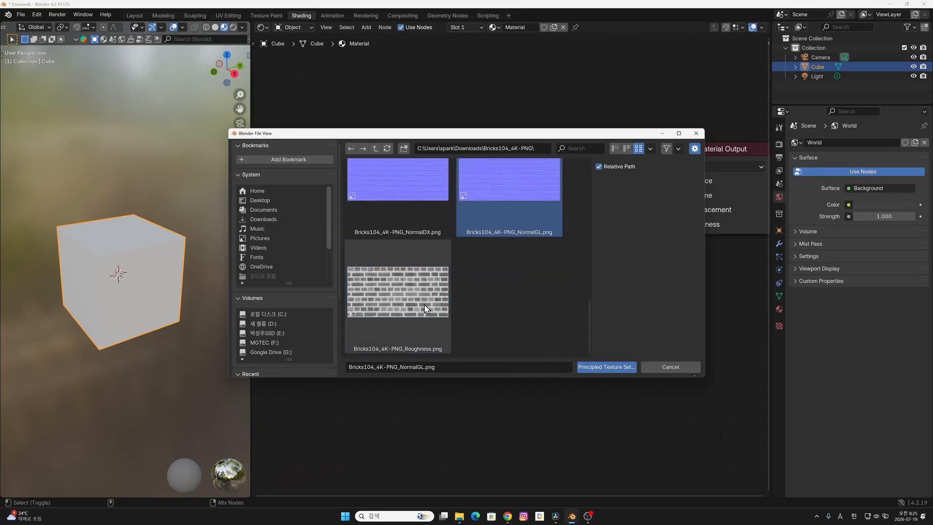
{"action": "left_click", "coordinate": [416, 294], "text": "shift"}
{"action": "left_click", "coordinate": [607, 367]}
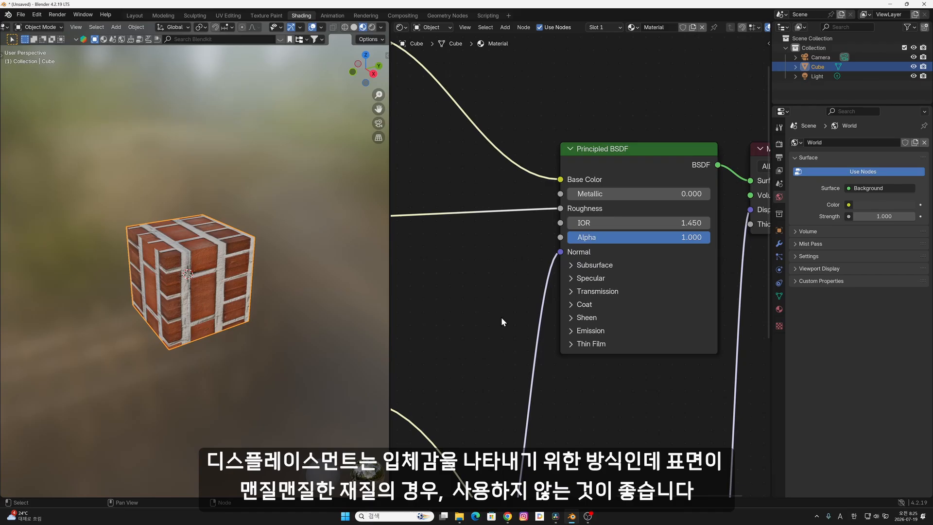
- Disconnect the Displacement node from the Material Output of the cube's brick material and compare the surface relief
{"action": "scroll", "coordinate": [504, 322], "scroll_direction": "down", "scroll_amount": 11}
{"action": "scroll", "coordinate": [176, 273], "scroll_direction": "up", "scroll_amount": 5}
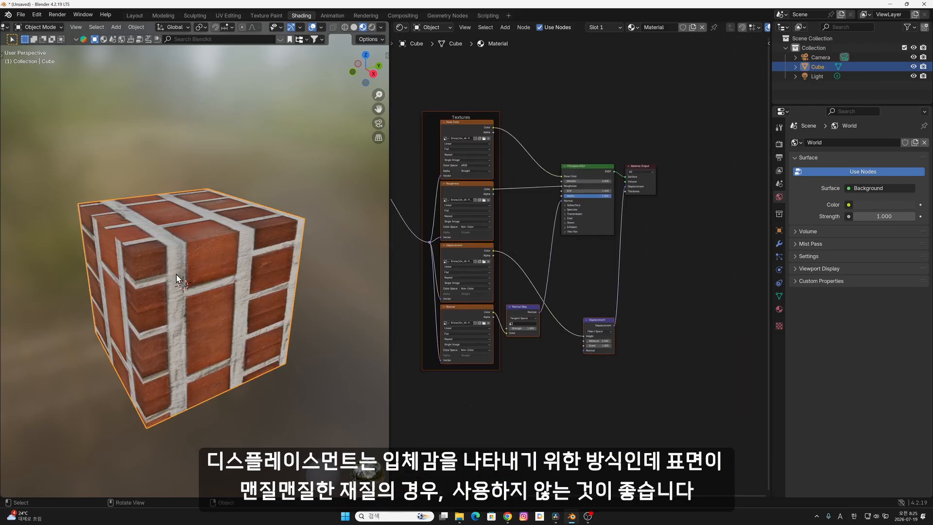
{"action": "scroll", "coordinate": [599, 370], "scroll_direction": "up", "scroll_amount": 8}
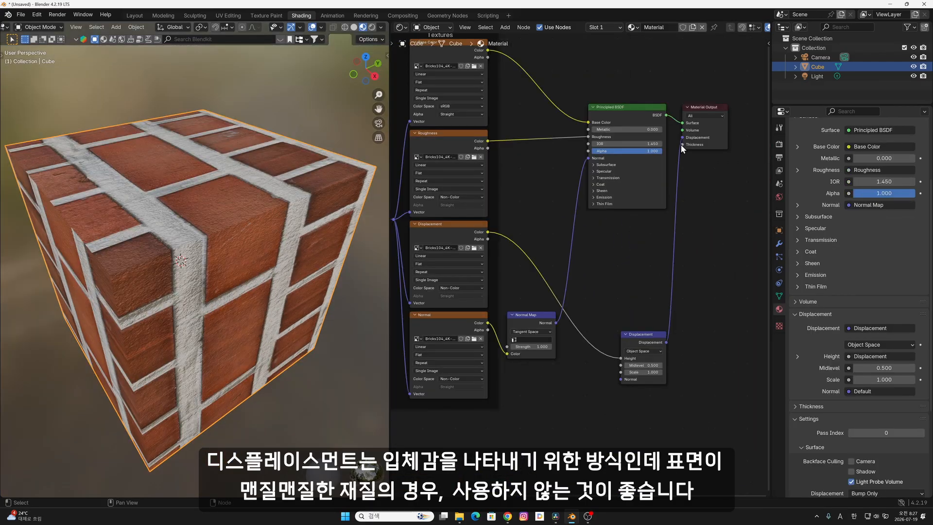
{"action": "left_click_drag", "start_coordinate": [683, 138], "coordinate": [694, 197]}
{"action": "middle_click_drag", "start_coordinate": [311, 248], "coordinate": [325, 272]}
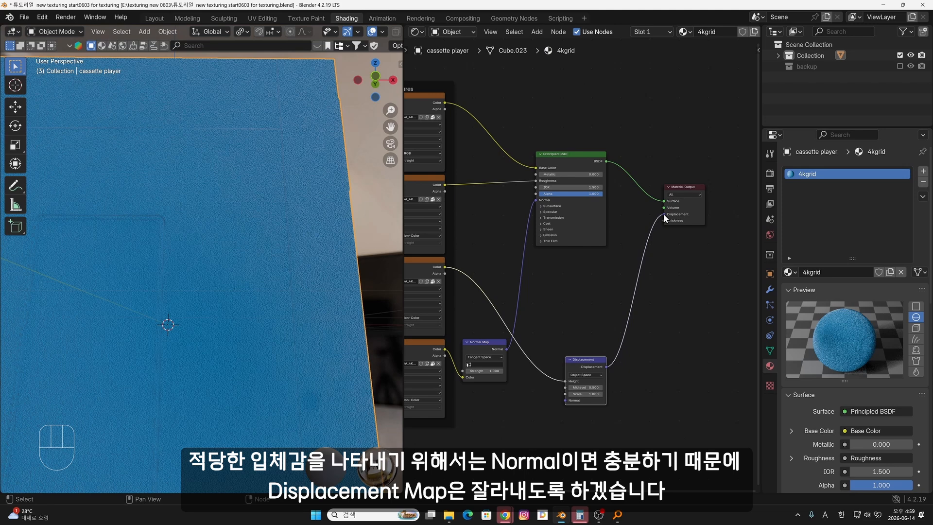
- Disconnect the Displacement link from the cassette player's Material Output and delete the Displacement node
{"action": "left_click_drag", "start_coordinate": [664, 213], "coordinate": [629, 272]}
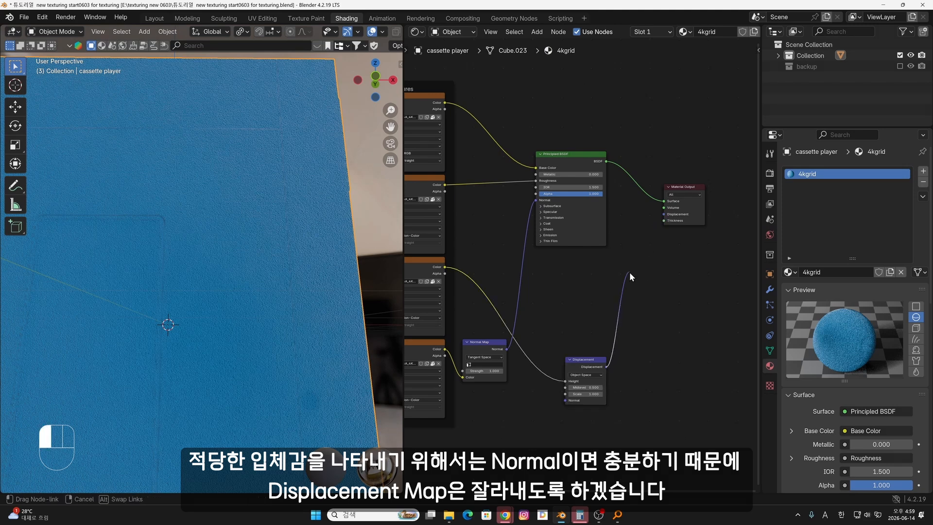
{"action": "left_click_drag", "start_coordinate": [322, 271], "coordinate": [244, 259]}
{"action": "mouse_move", "coordinate": [249, 258]}
{"action": "middle_mouse_down"}
{"action": "mouse_move", "coordinate": [256, 291]}
{"action": "mouse_move", "coordinate": [232, 299]}
{"action": "mouse_move", "coordinate": [206, 287]}
{"action": "mouse_move", "coordinate": [235, 269]}
{"action": "mouse_move", "coordinate": [258, 274]}
{"action": "middle_mouse_up"}
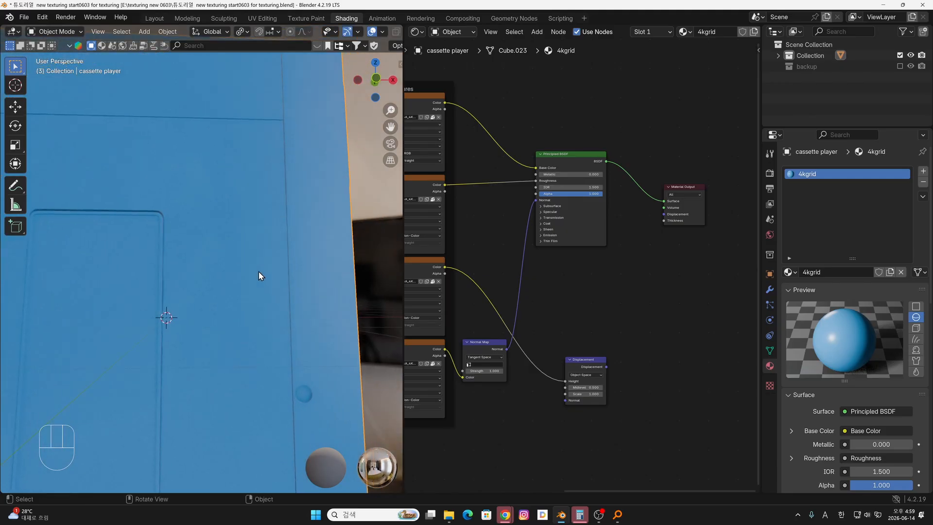
{"action": "left_click", "coordinate": [582, 368]}
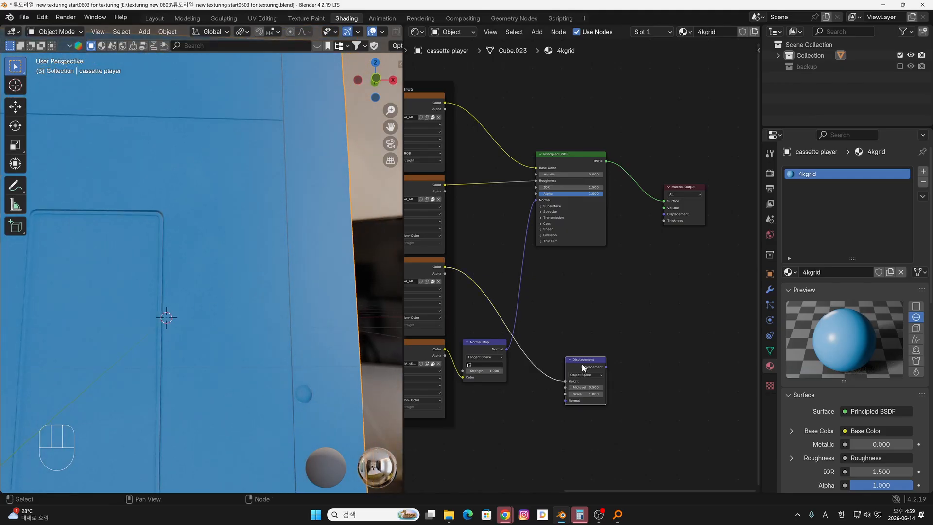
{"action": "key", "text": "x"}
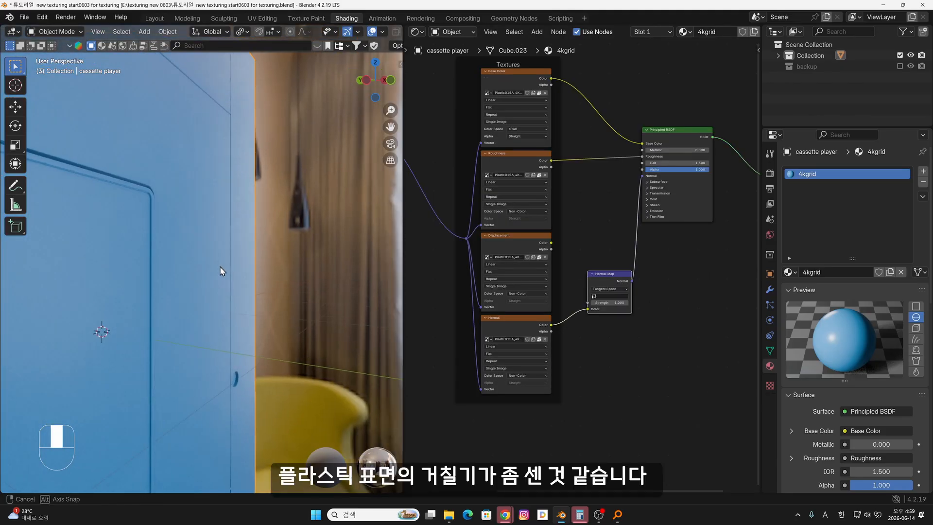
- Lower the strength of the plastic material's Normal Map node, trying 0.2 first and settling on 0.1
{"action": "middle_click_drag", "start_coordinate": [221, 268], "coordinate": [161, 241]}
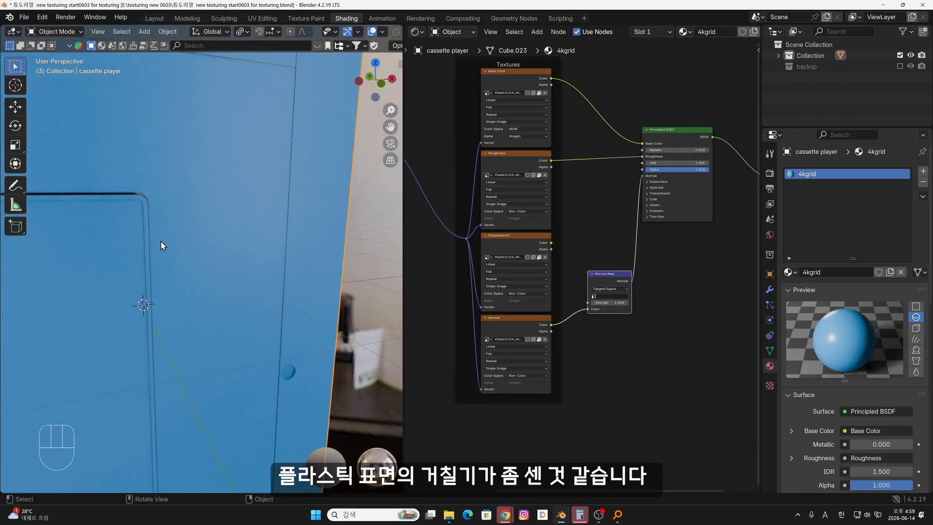
{"action": "middle_click_drag", "start_coordinate": [195, 200], "coordinate": [339, 73], "text": "shift"}
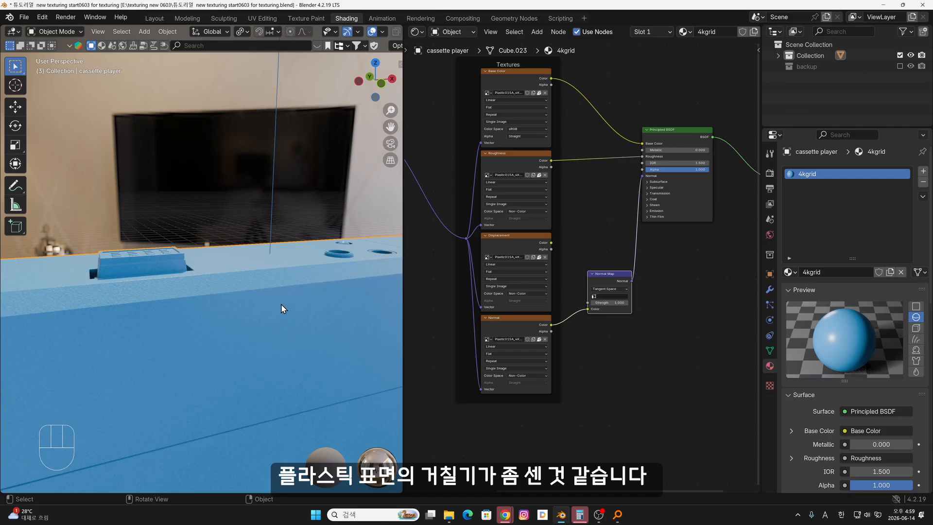
{"action": "middle_click_drag", "start_coordinate": [281, 305], "coordinate": [312, 346]}
{"action": "scroll", "coordinate": [289, 357], "scroll_direction": "up", "scroll_amount": 5}
{"action": "scroll", "coordinate": [615, 307], "scroll_direction": "up", "scroll_amount": 5}
{"action": "left_click", "coordinate": [634, 318]}
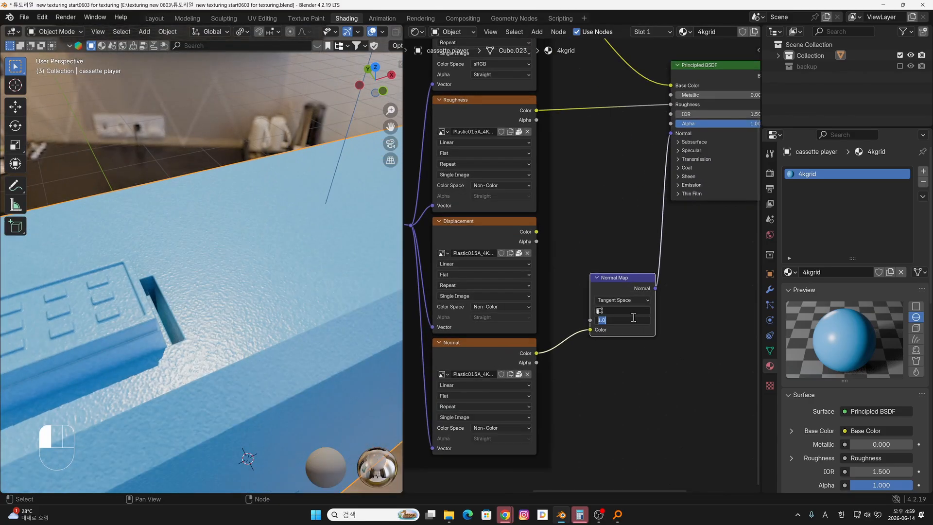
{"action": "type", "text": "0.2"}
{"action": "key", "text": "Return"}
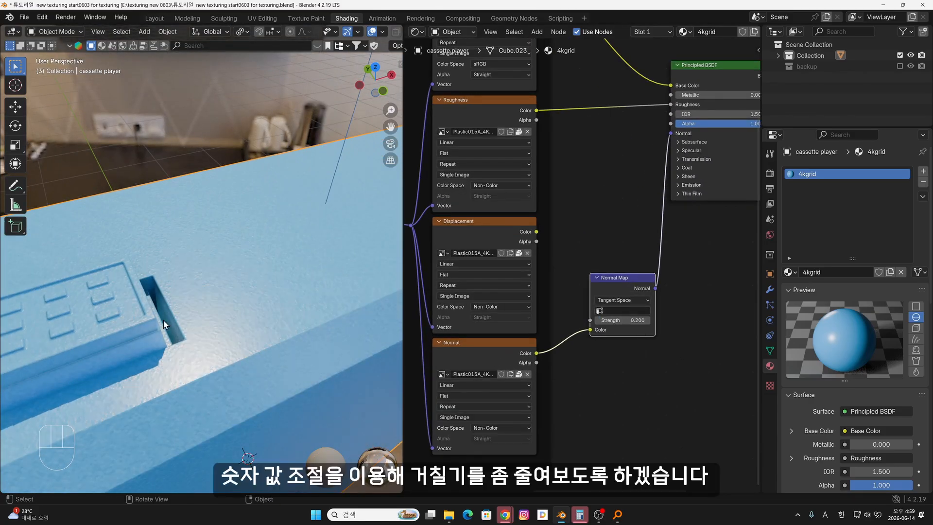
{"action": "left_click", "coordinate": [622, 320]}
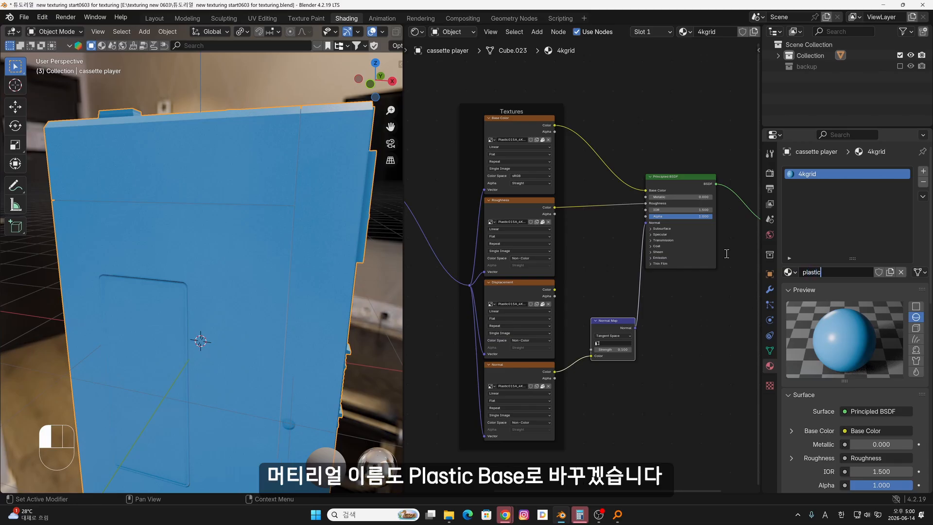
- Name the current material plastic base, and add a second material slot with a new material named side
{"action": "left_click", "coordinate": [727, 253]}
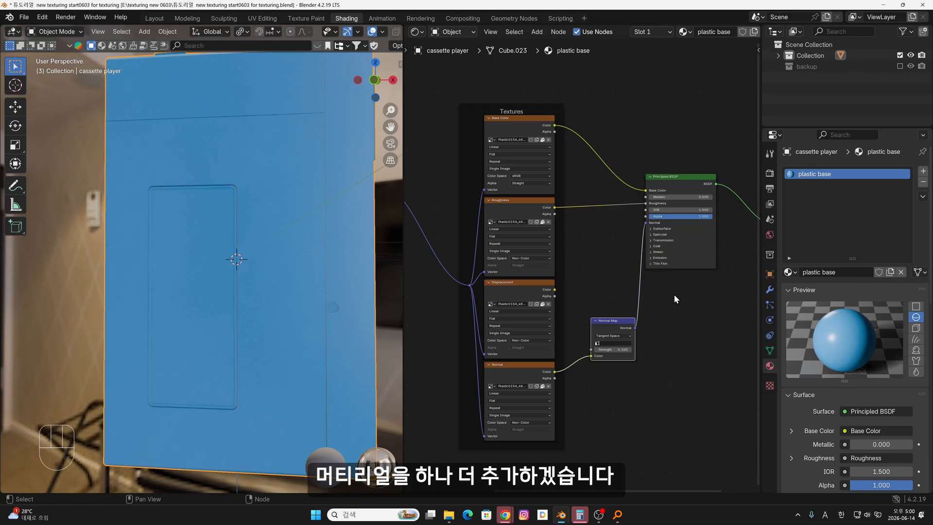
{"action": "key", "text": "Home"}
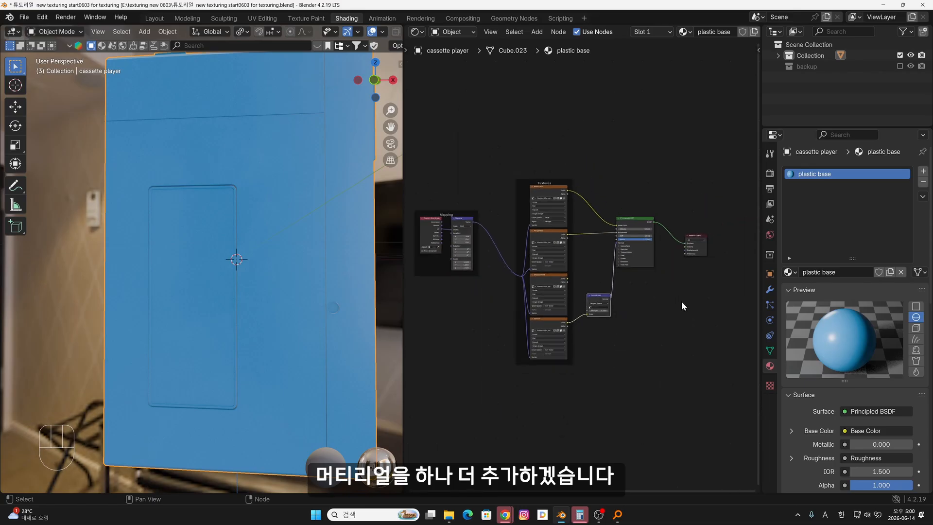
{"action": "left_click", "coordinate": [923, 172]}
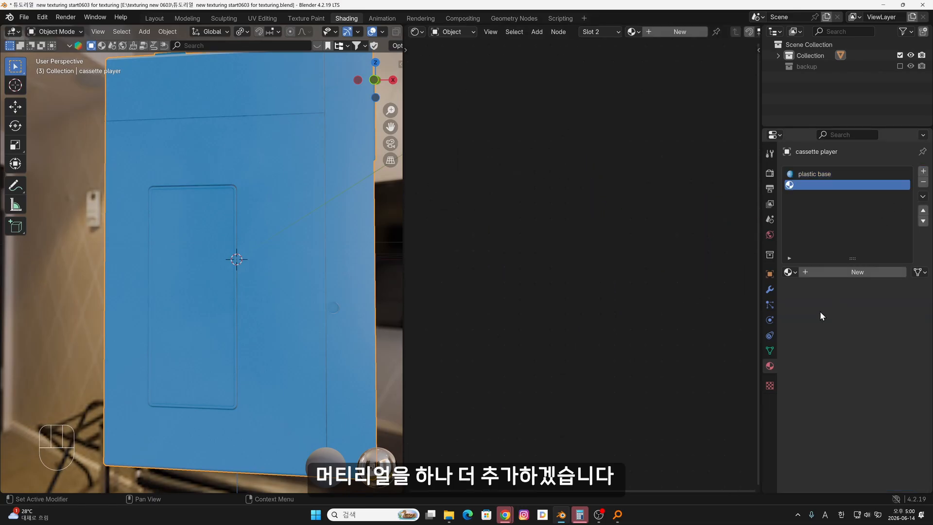
{"action": "left_click", "coordinate": [821, 273]}
{"action": "left_click", "coordinate": [818, 273]}
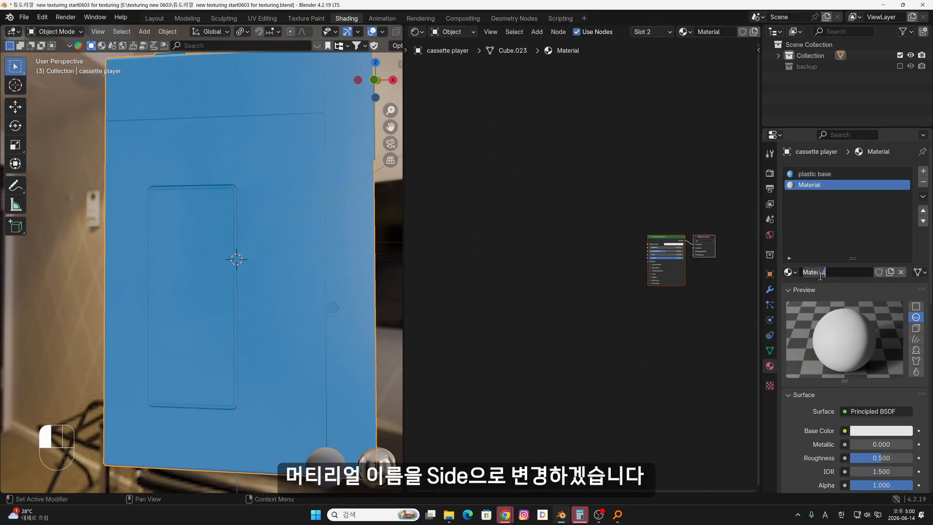
{"action": "key", "text": "Return"}
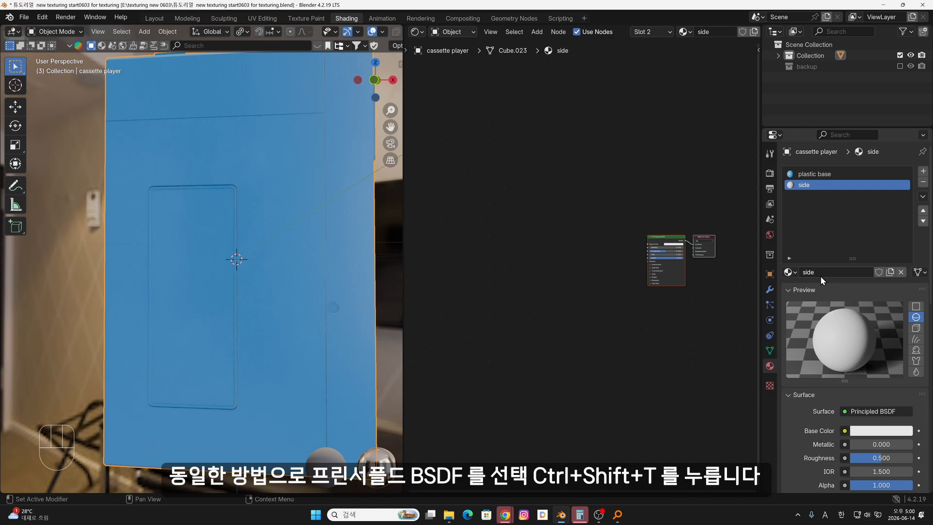
- Load the Metal009 4K Color, Displacement, Metalness, NormalGL and Roughness maps onto the side material's Principled BSDF with Principled Texture Setup
{"action": "scroll", "coordinate": [648, 243], "scroll_direction": "up", "scroll_amount": 2}
{"action": "middle_click_drag", "start_coordinate": [647, 245], "coordinate": [555, 271]}
{"action": "scroll", "coordinate": [553, 255], "scroll_direction": "up", "scroll_amount": 1}
{"action": "left_click", "coordinate": [582, 262]}
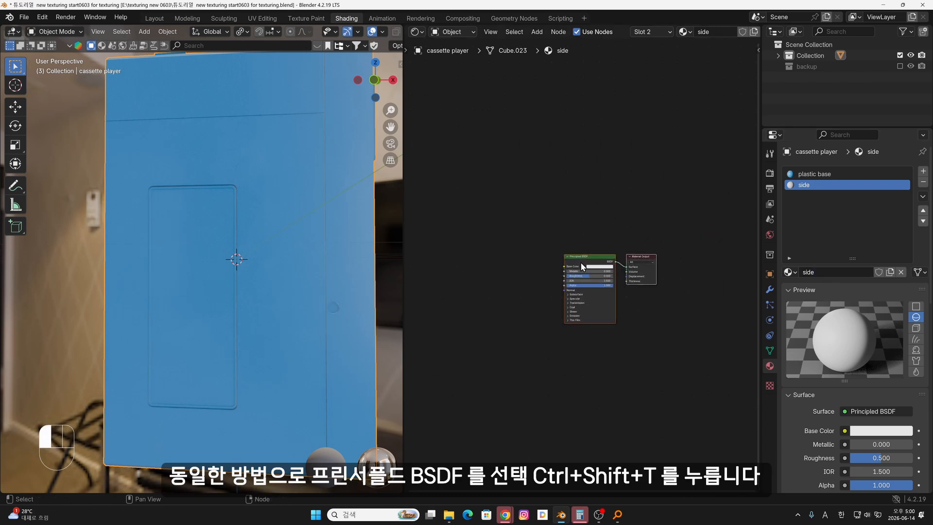
{"action": "scroll", "coordinate": [581, 271], "scroll_direction": "up", "scroll_amount": 2}
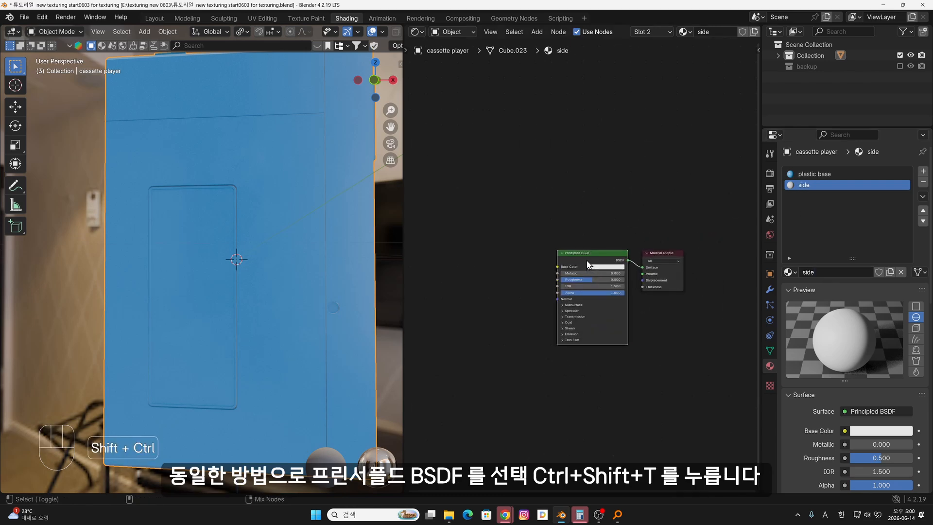
{"action": "key", "text": "ctrl+shift+t"}
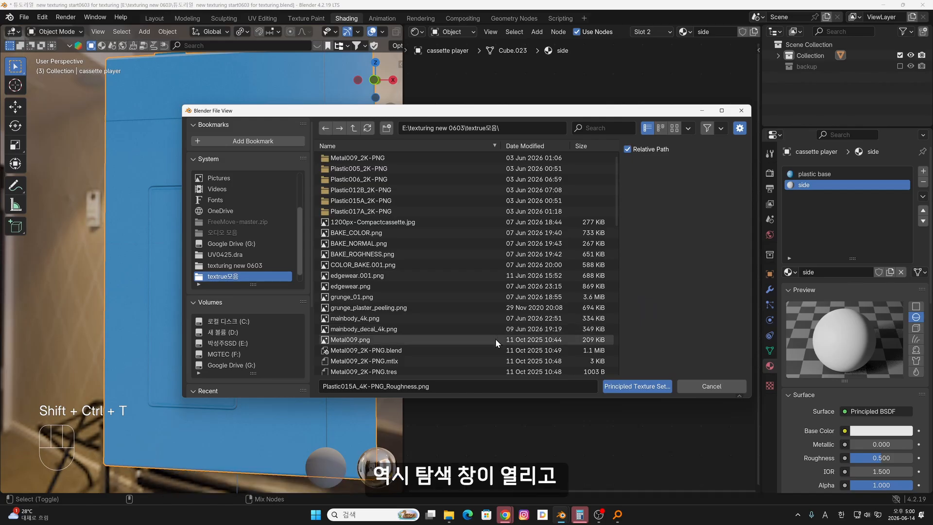
{"action": "scroll", "coordinate": [496, 341], "scroll_direction": "down", "scroll_amount": 3}
{"action": "scroll", "coordinate": [497, 357], "scroll_direction": "down", "scroll_amount": 6}
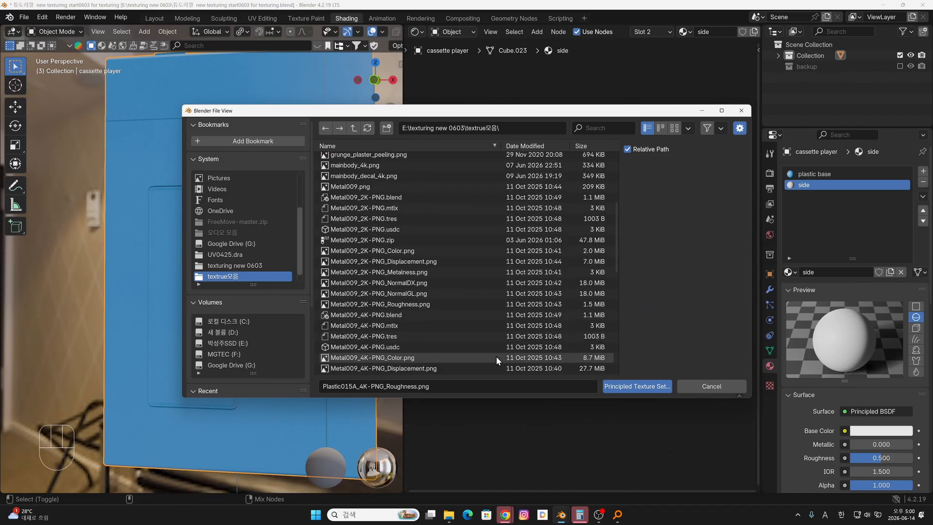
{"action": "left_click", "coordinate": [399, 294]}
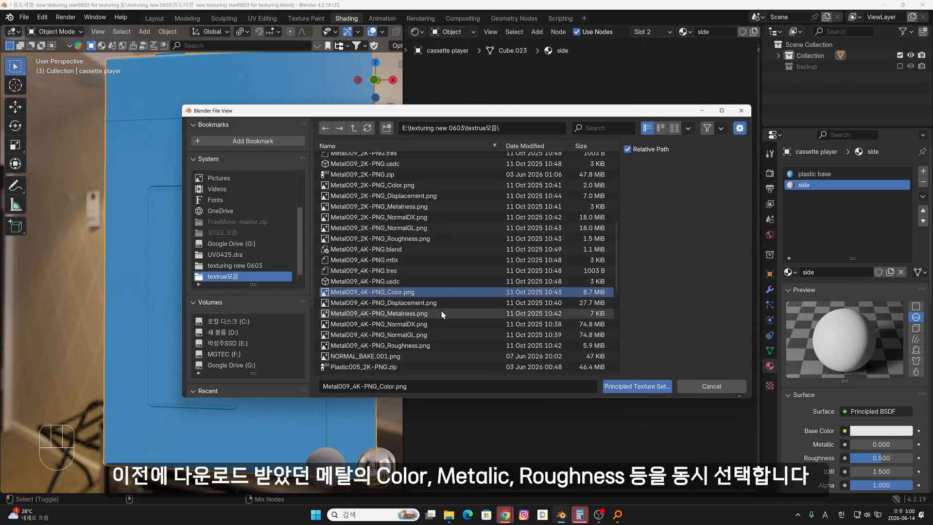
{"action": "left_click", "coordinate": [422, 315], "text": "ctrl"}
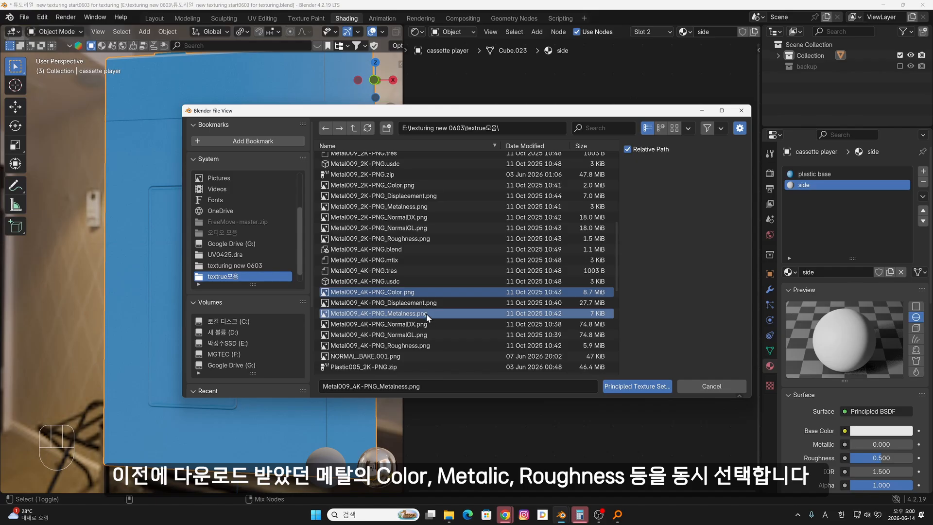
{"action": "left_click", "coordinate": [429, 304], "text": "ctrl"}
{"action": "left_click", "coordinate": [427, 336], "text": "ctrl"}
{"action": "left_click", "coordinate": [431, 345], "text": "ctrl"}
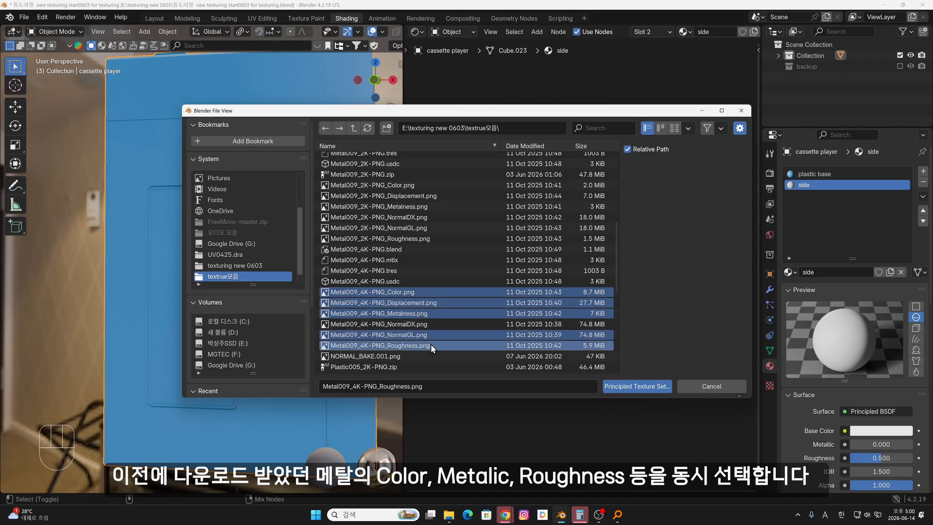
{"action": "left_click", "coordinate": [637, 389]}
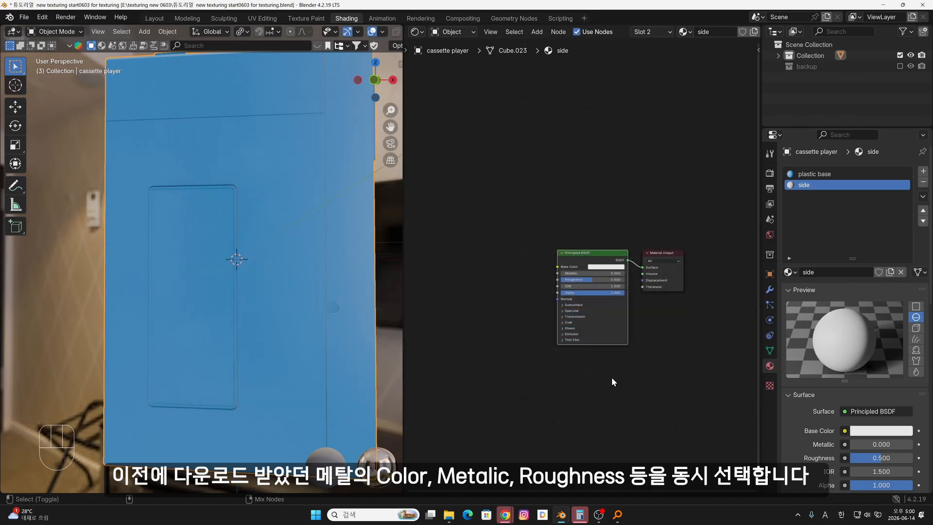
- Examine the Metal009 texture nodes and their links to the side material's Principled BSDF
{"action": "middle_click_drag", "start_coordinate": [640, 377], "coordinate": [671, 327]}
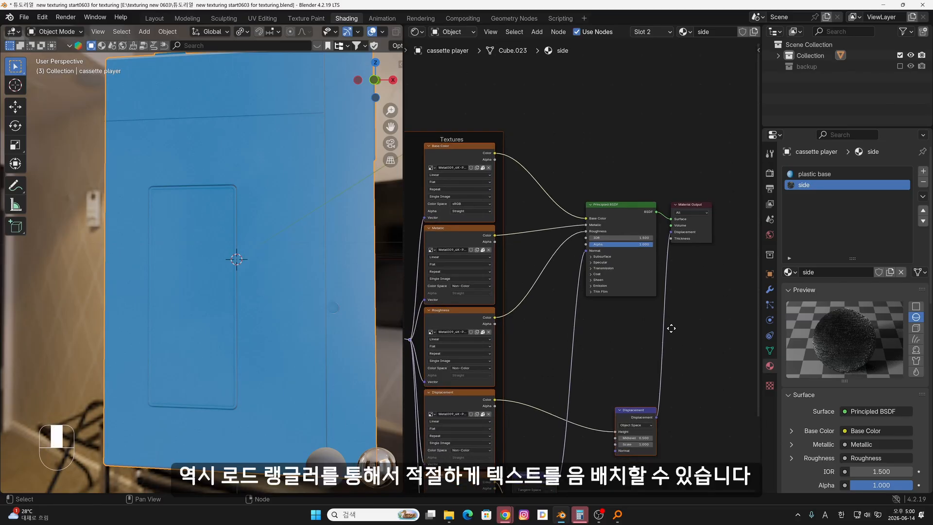
{"action": "scroll", "coordinate": [450, 265], "scroll_direction": "up", "scroll_amount": 6}
{"action": "middle_click_drag", "start_coordinate": [528, 282], "coordinate": [660, 282]}
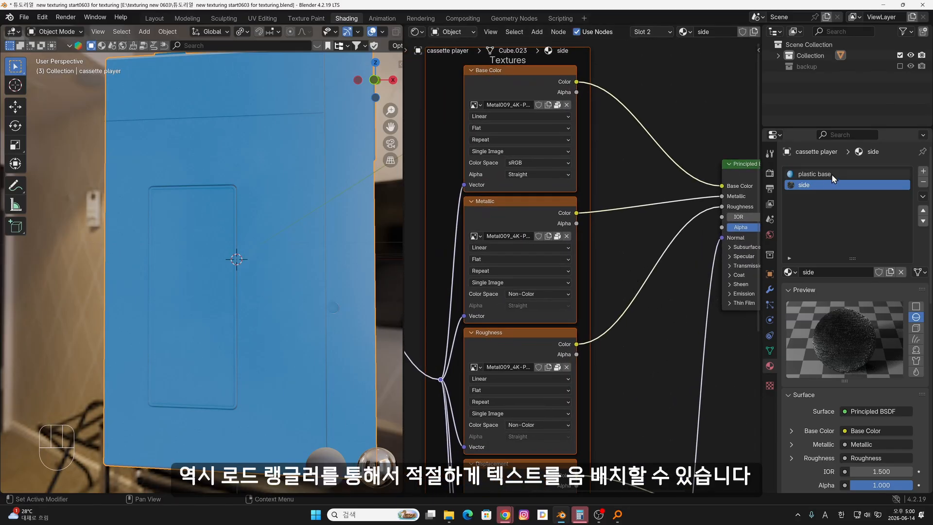
{"action": "left_click", "coordinate": [832, 174]}
{"action": "middle_click_drag", "start_coordinate": [503, 273], "coordinate": [563, 366]}
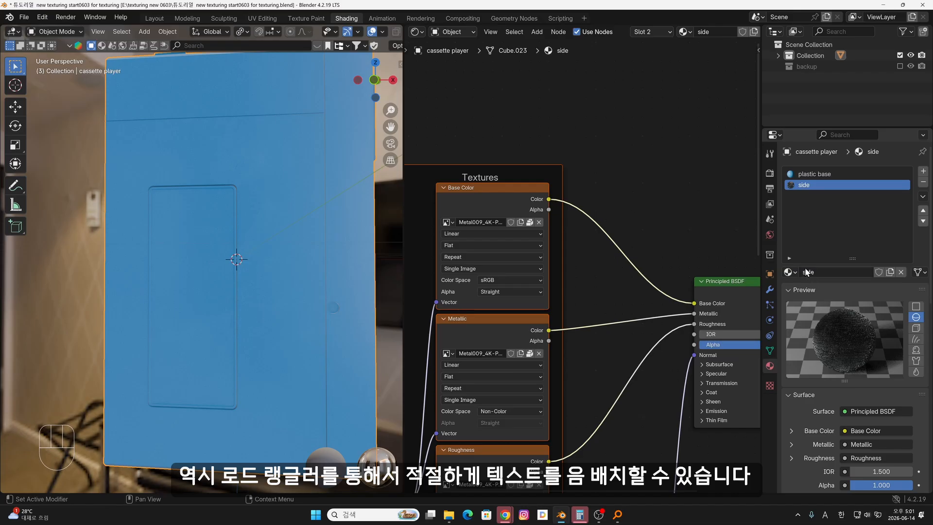
{"action": "middle_click_drag", "start_coordinate": [620, 370], "coordinate": [584, 323]}
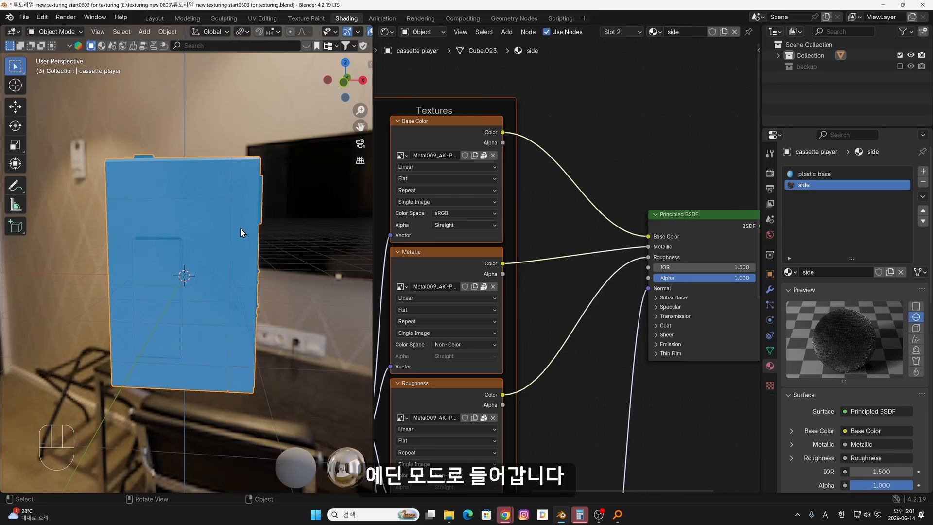
- Select the linked faces of the cassette player's side strip in Edit Mode and assign the side material to them
{"action": "key", "text": "Tab"}
{"action": "middle_click_drag", "start_coordinate": [246, 249], "coordinate": [204, 274]}
{"action": "key", "text": "l"}
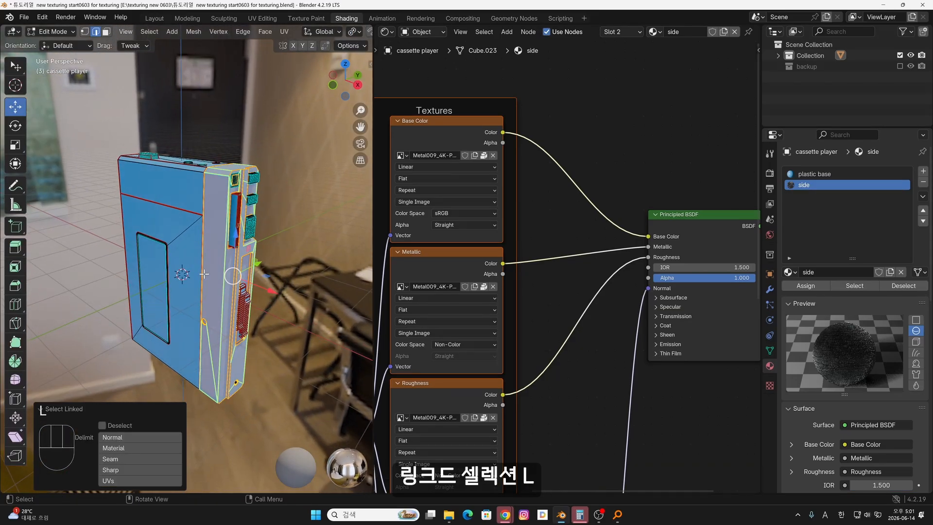
{"action": "key", "text": "g"}
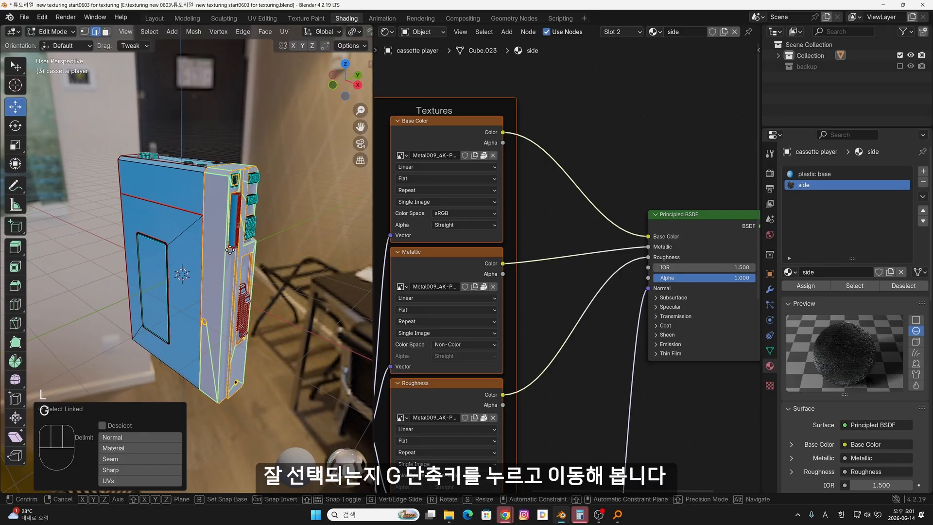
{"action": "key", "text": "Escape"}
{"action": "middle_click_drag", "start_coordinate": [268, 267], "coordinate": [342, 286]}
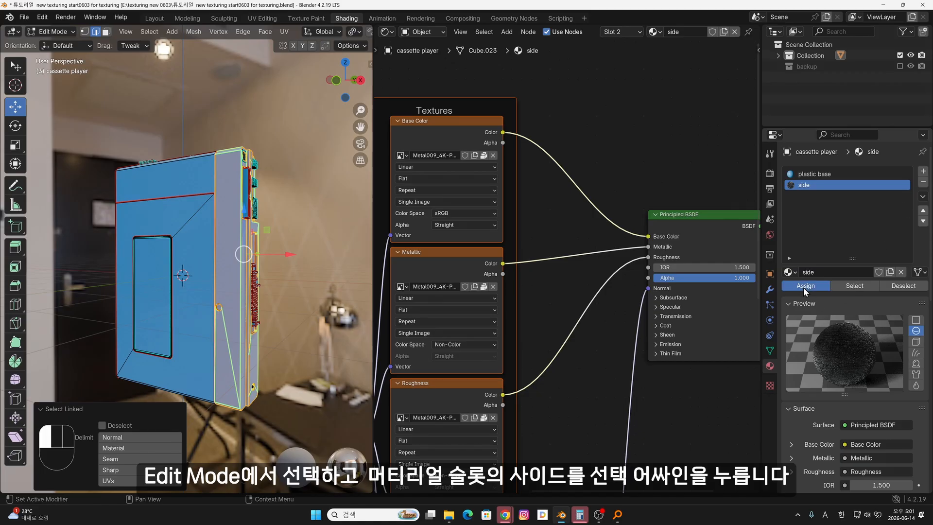
{"action": "left_click", "coordinate": [804, 287]}
{"action": "key", "text": "Tab"}
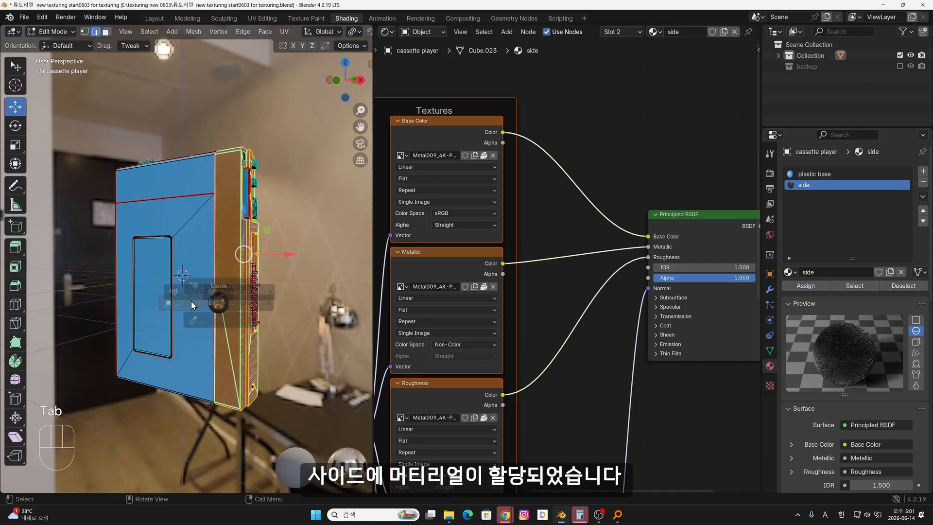
{"action": "middle_click_drag", "start_coordinate": [197, 304], "coordinate": [161, 215]}
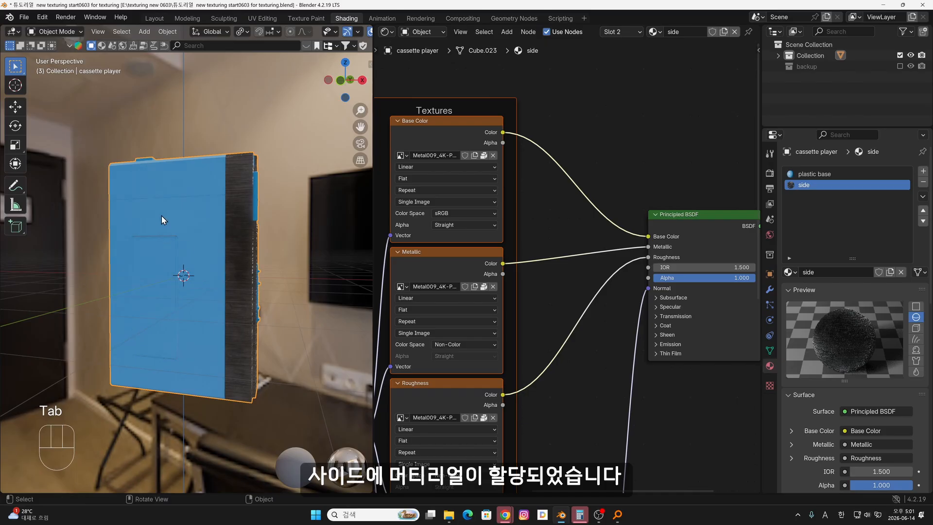
- Select the linked faces of the main body's two blue panels, assign the plastic base material and return to Object Mode
{"action": "key", "text": "Tab"}
{"action": "left_click", "coordinate": [160, 231]}
{"action": "key", "text": "l"}
{"action": "key", "text": "l"}
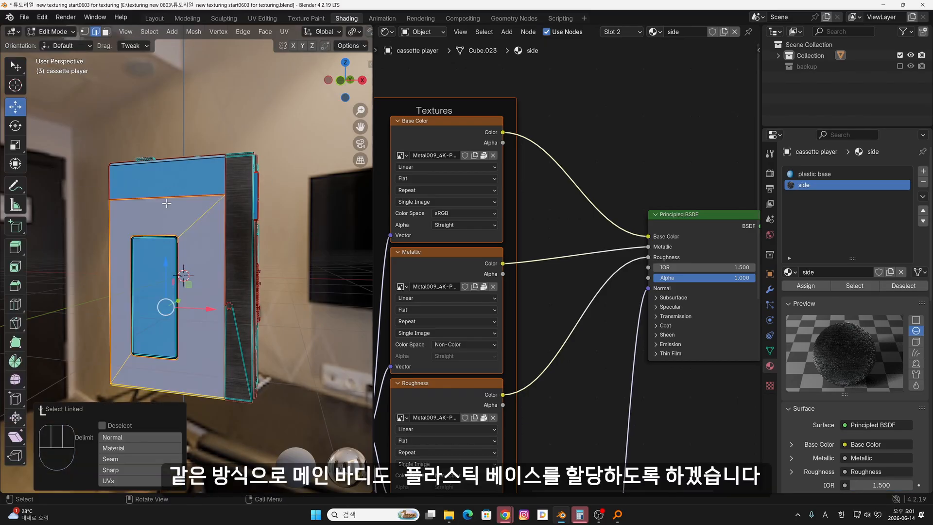
{"action": "middle_click_drag", "start_coordinate": [172, 183], "coordinate": [372, 232]}
{"action": "key", "text": "l"}
{"action": "key", "text": "l"}
{"action": "middle_click_drag", "start_coordinate": [192, 360], "coordinate": [92, 326]}
{"action": "key", "text": "g"}
{"action": "key", "text": "Escape"}
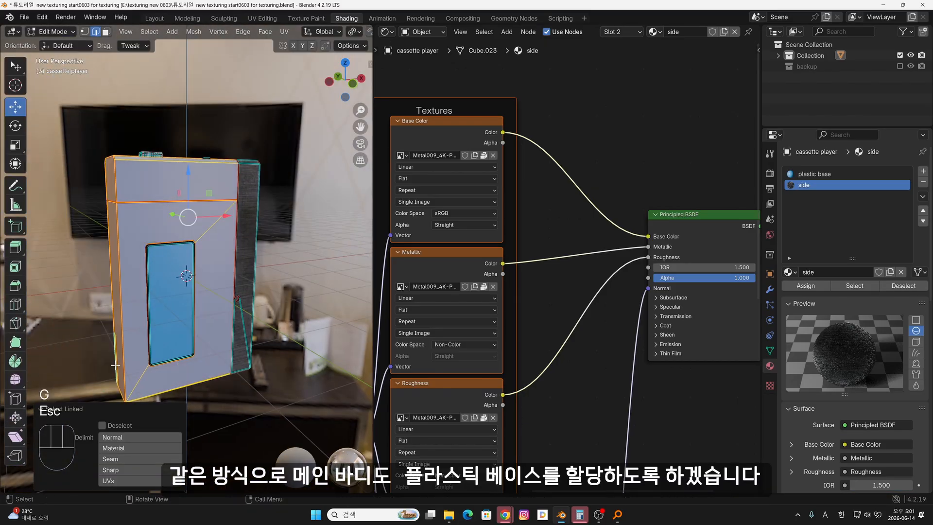
{"action": "middle_click_drag", "start_coordinate": [146, 292], "coordinate": [160, 296]}
{"action": "left_click", "coordinate": [831, 179]}
{"action": "left_click", "coordinate": [806, 286]}
{"action": "key", "text": "Tab"}
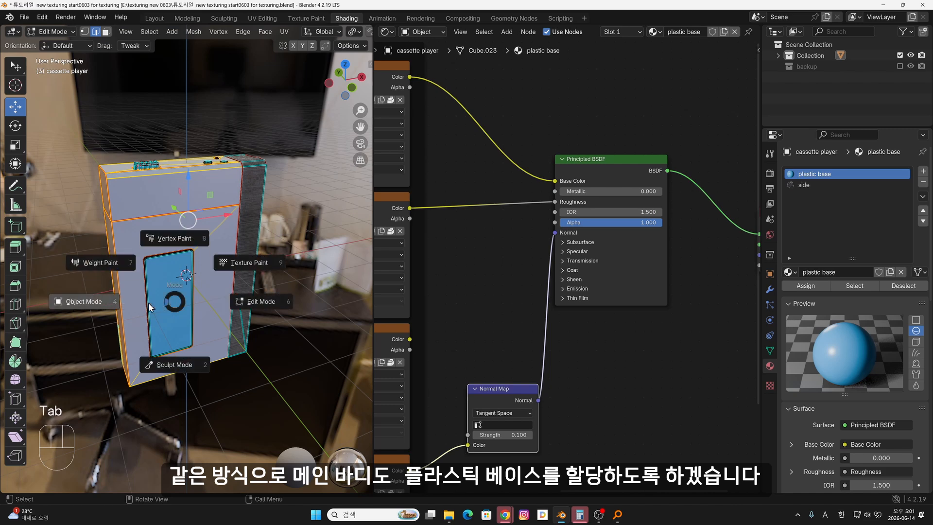
{"action": "left_click", "coordinate": [105, 306]}
- Disconnect the Displacement link from the side material's Material Output and delete the Displacement node
{"action": "middle_click_drag", "start_coordinate": [262, 336], "coordinate": [249, 286]}
{"action": "scroll", "coordinate": [235, 290], "scroll_direction": "up", "scroll_amount": 3}
{"action": "scroll", "coordinate": [331, 288], "scroll_direction": "up", "scroll_amount": 2}
{"action": "scroll", "coordinate": [258, 293], "scroll_direction": "up", "scroll_amount": 1}
{"action": "scroll", "coordinate": [661, 445], "scroll_direction": "down", "scroll_amount": 2}
{"action": "middle_click_drag", "start_coordinate": [663, 447], "coordinate": [695, 396]}
{"action": "left_click", "coordinate": [827, 185]}
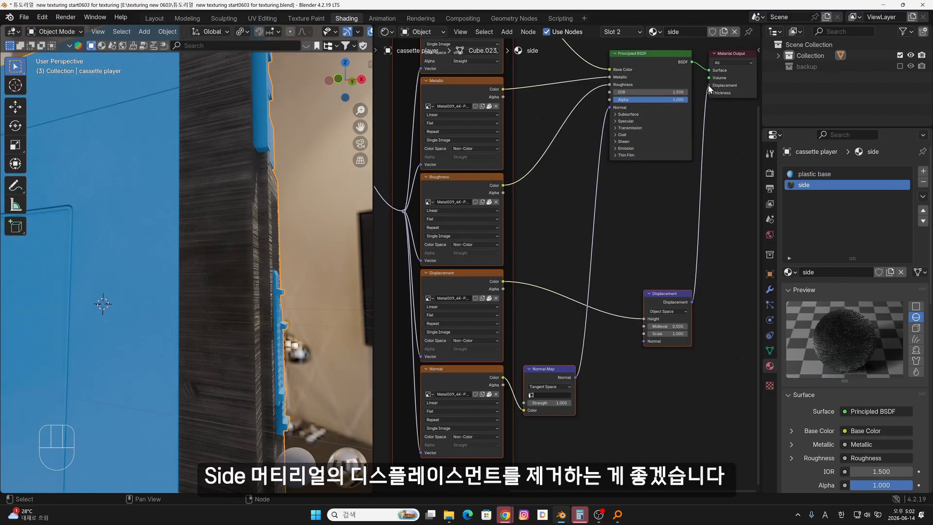
{"action": "left_click_drag", "start_coordinate": [709, 85], "coordinate": [659, 300]}
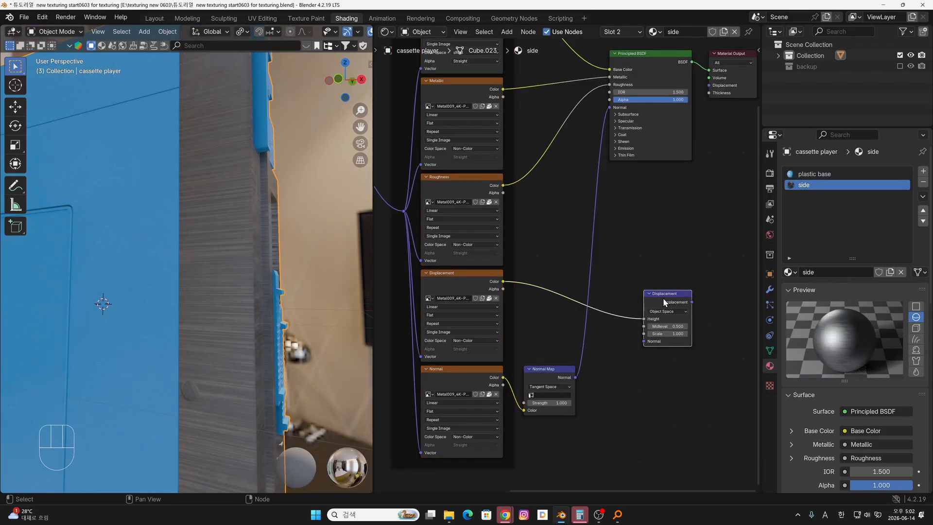
{"action": "key", "text": "x"}
{"action": "middle_click_drag", "start_coordinate": [189, 320], "coordinate": [281, 325]}
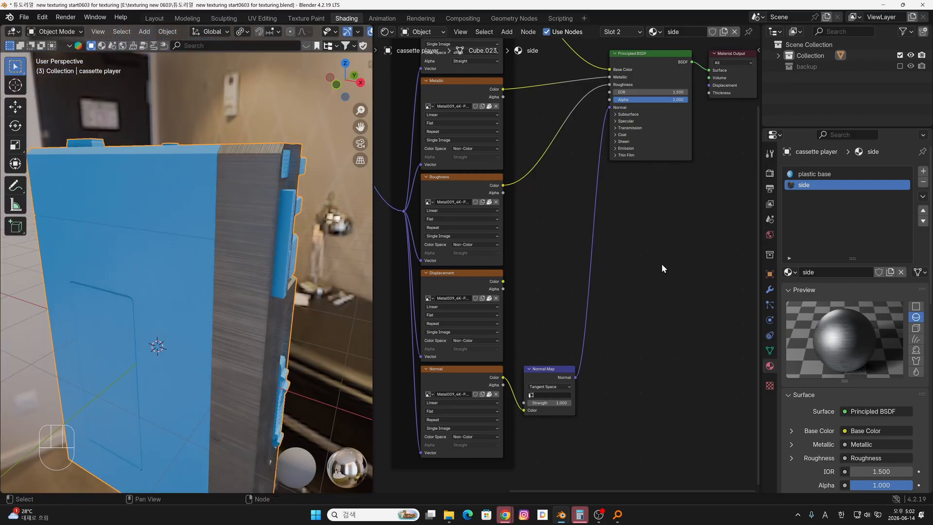
- Set the X rotation of the side material's Mapping node to 90° and rename the material "side metal"
{"action": "middle_click_drag", "start_coordinate": [621, 255], "coordinate": [450, 225]}
{"action": "middle_click_drag", "start_coordinate": [518, 217], "coordinate": [552, 400]}
{"action": "scroll", "coordinate": [553, 390], "scroll_direction": "up", "scroll_amount": 1}
{"action": "scroll", "coordinate": [559, 359], "scroll_direction": "up", "scroll_amount": 2}
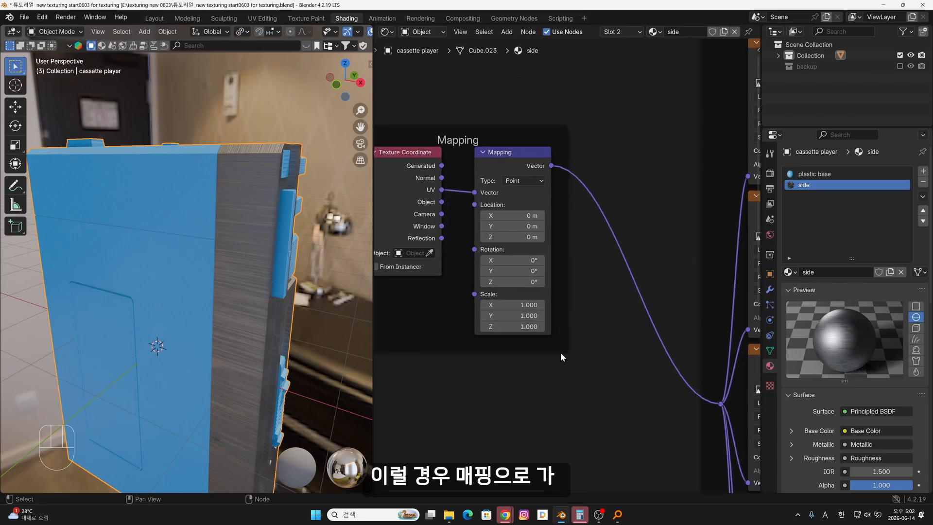
{"action": "left_click", "coordinate": [538, 261]}
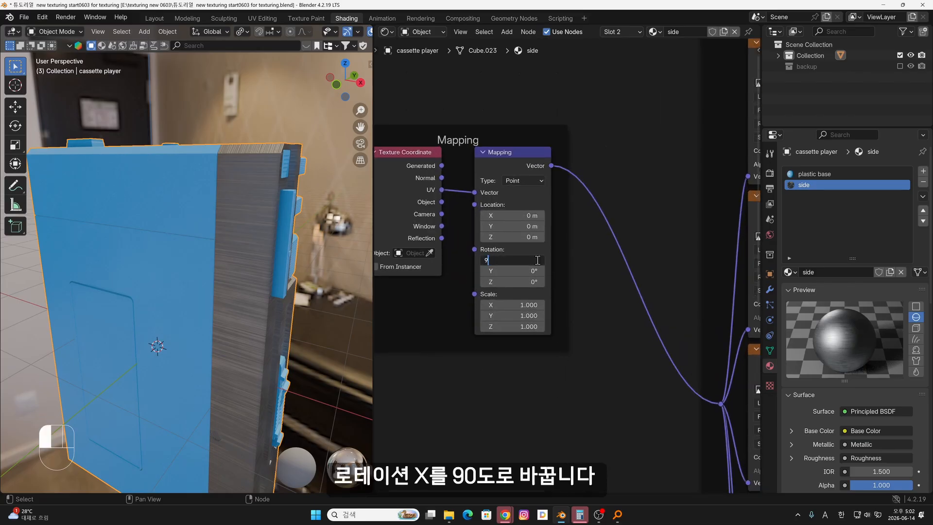
{"action": "key", "text": "Return"}
{"action": "middle_click_drag", "start_coordinate": [226, 222], "coordinate": [236, 240]}
{"action": "scroll", "coordinate": [278, 146], "scroll_direction": "up", "scroll_amount": 2}
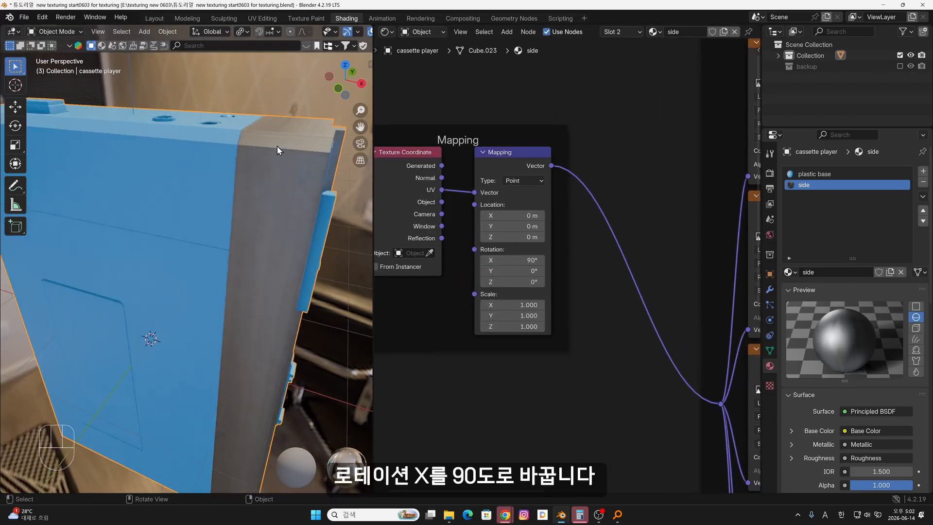
{"action": "middle_click_drag", "start_coordinate": [276, 209], "coordinate": [200, 187], "text": "shift"}
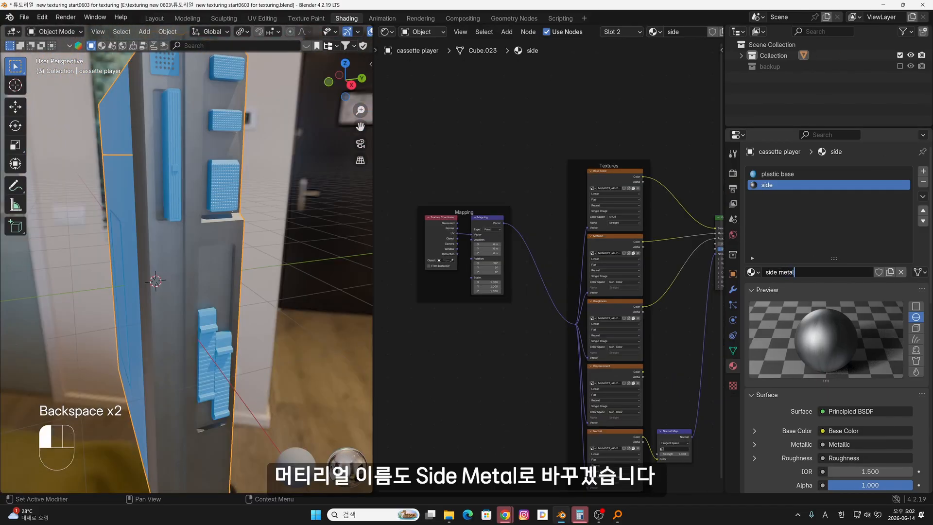
{"action": "left_click", "coordinate": [828, 228]}
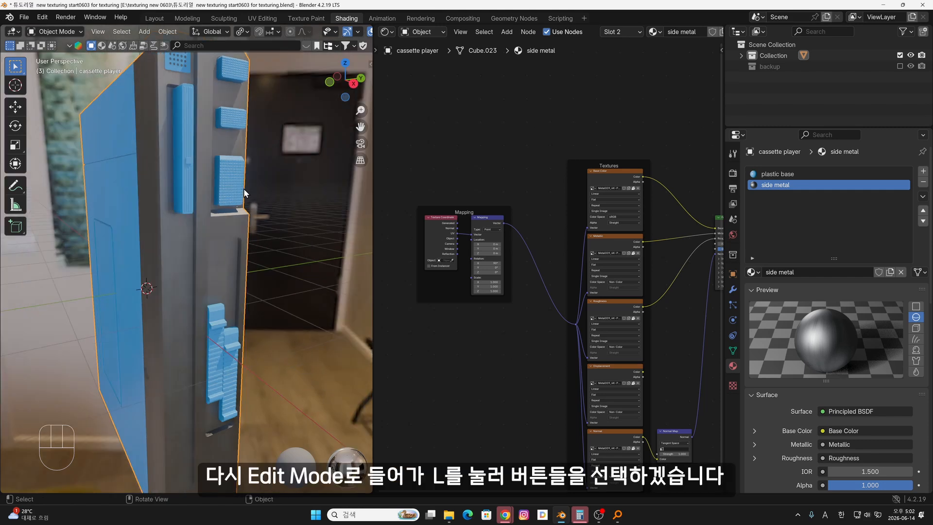
- In Edit Mode, select the linked faces of the two ribbed sliders on the side and assign the side metal material
{"action": "key", "text": "Tab"}
{"action": "left_click", "coordinate": [290, 209]}
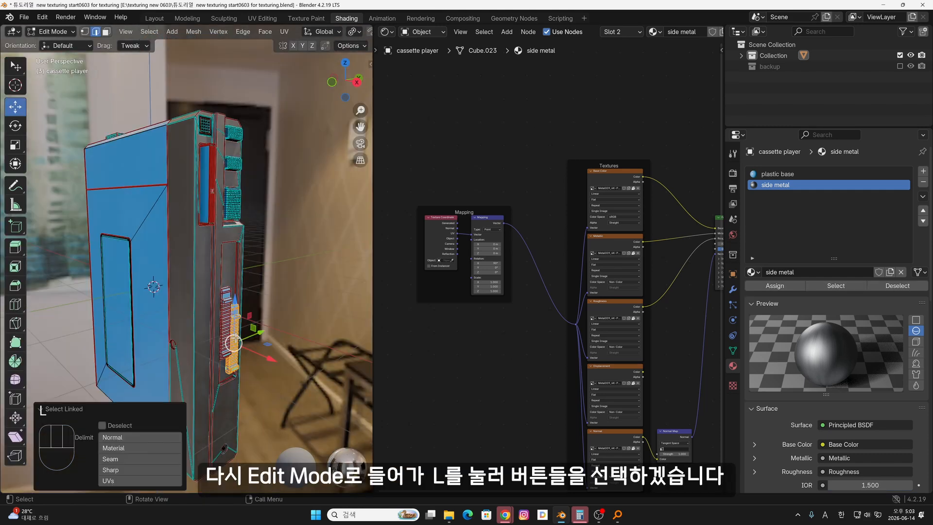
{"action": "key", "text": "l"}
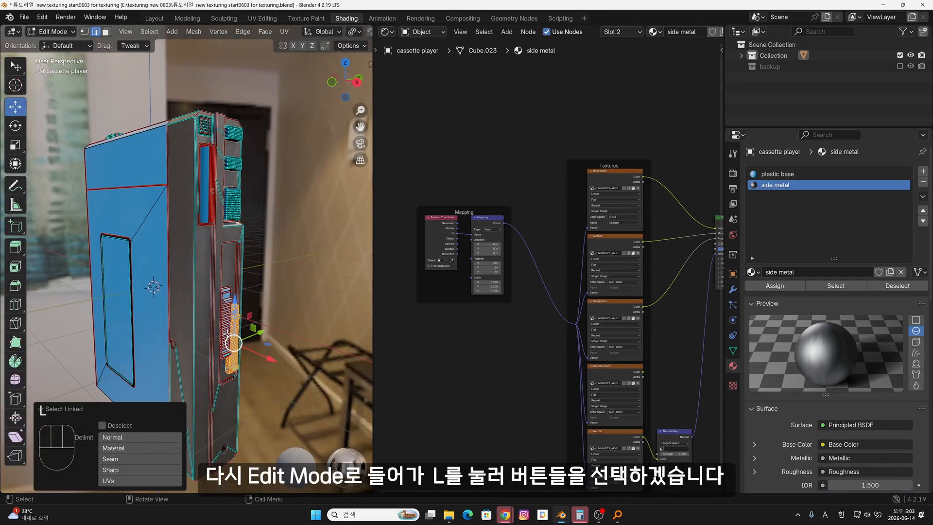
{"action": "key", "text": "l"}
{"action": "left_click", "coordinate": [783, 288]}
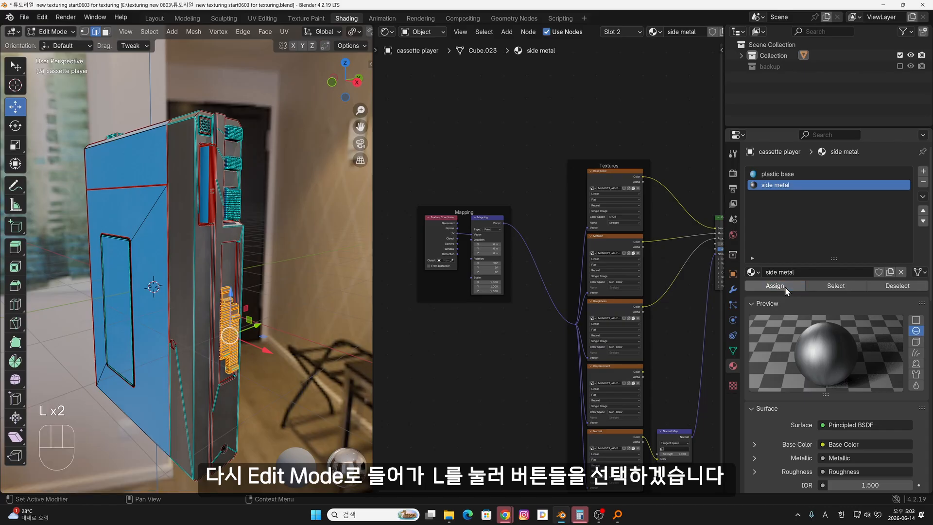
- Assign the side metal material to the linked faces of the three textured side buttons and the long vertical button
{"action": "left_click", "coordinate": [233, 205]}
{"action": "key", "text": "l"}
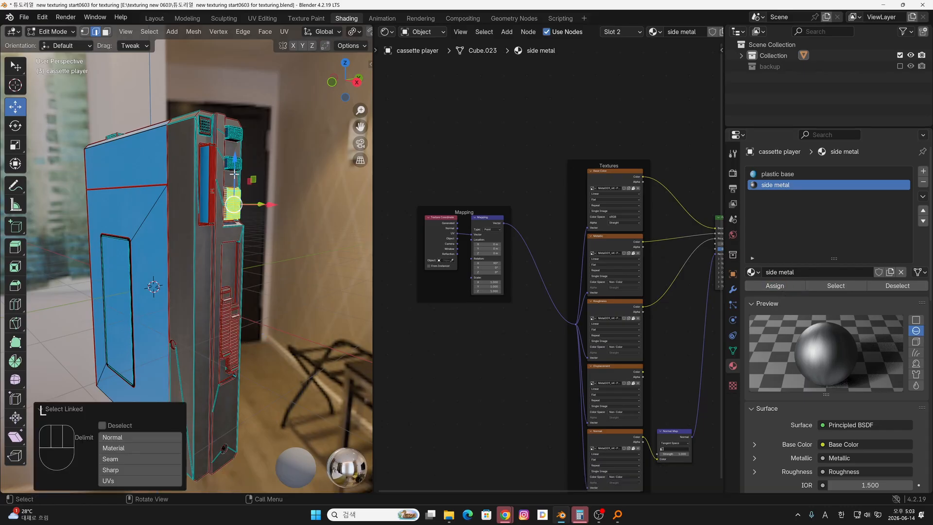
{"action": "key", "text": "l"}
{"action": "key", "text": "l"}
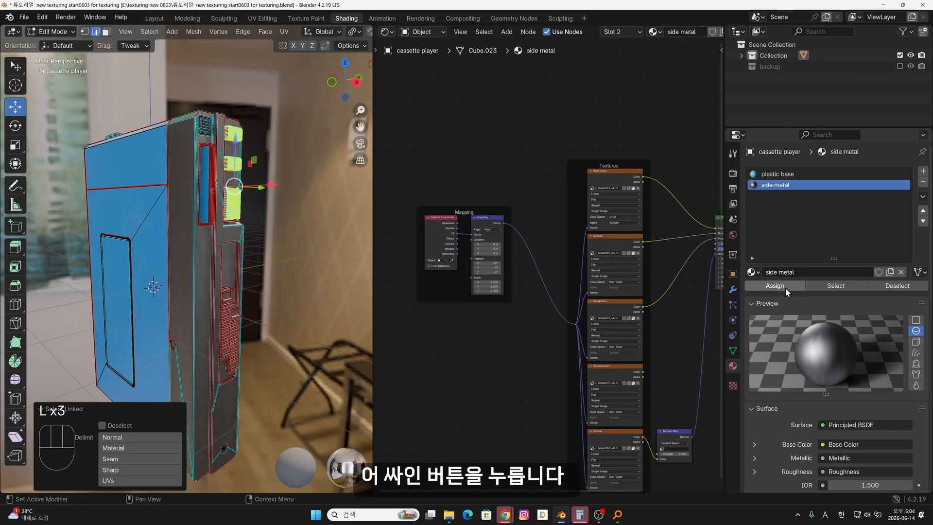
{"action": "left_click", "coordinate": [775, 285]}
{"action": "key", "text": "l"}
{"action": "key", "text": "l"}
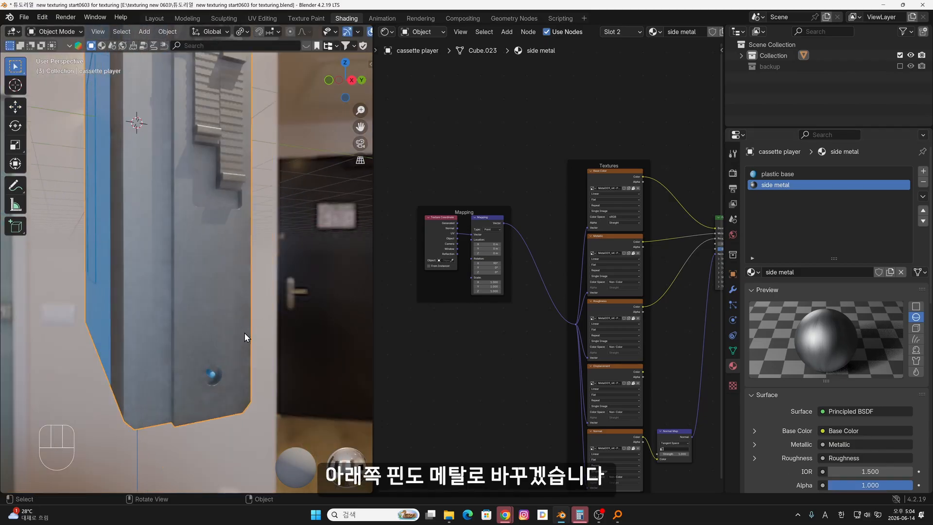
- Select the linked faces of the small pin near the side's lower end and assign the side metal material
{"action": "middle_click_drag", "start_coordinate": [244, 334], "coordinate": [242, 314], "text": "shift"}
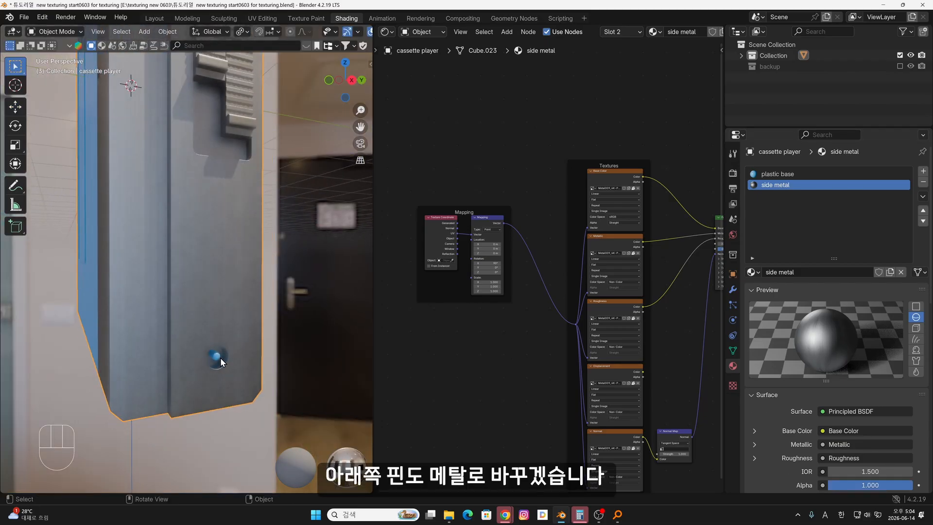
{"action": "key", "text": "Tab"}
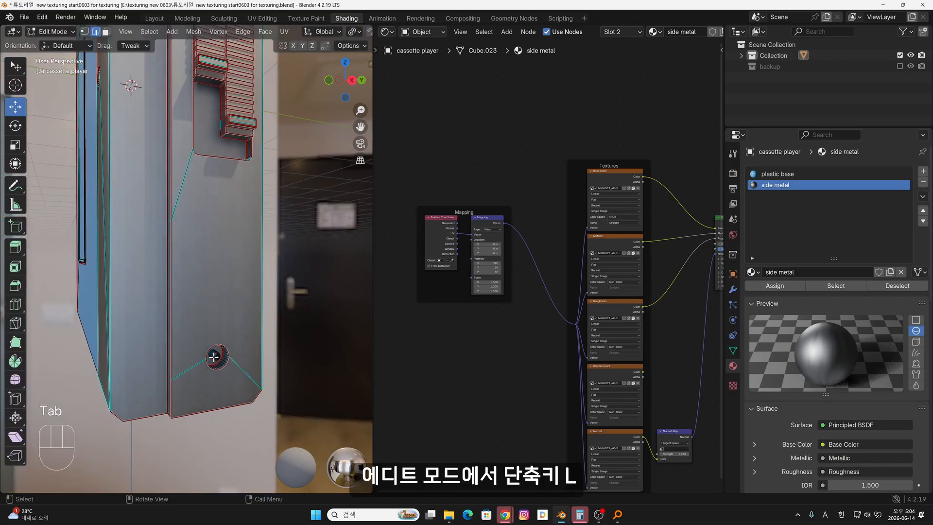
{"action": "key", "text": "l"}
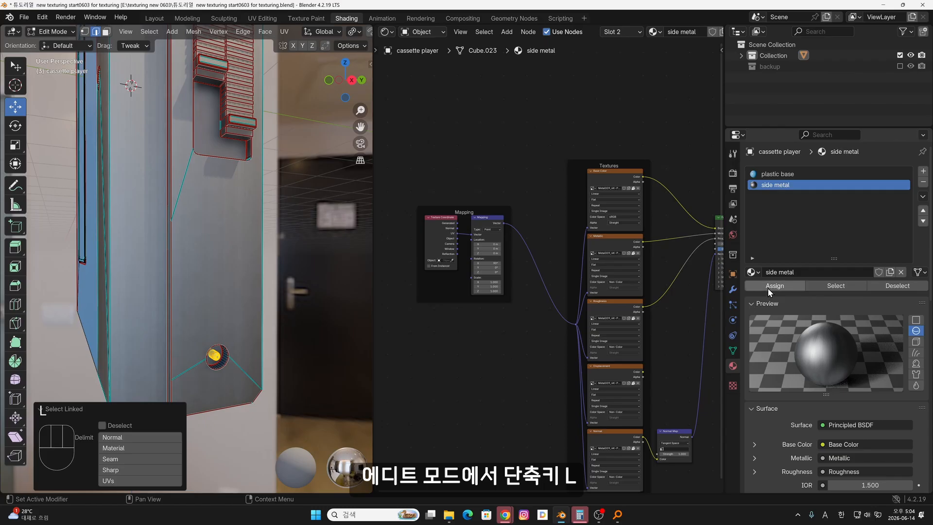
{"action": "left_click", "coordinate": [768, 287]}
- Assign the side metal material to the leftover blue face on the long vertical button and return to Object Mode
{"action": "middle_click_drag", "start_coordinate": [209, 278], "coordinate": [267, 486], "text": "shift"}
{"action": "scroll", "coordinate": [265, 389], "scroll_direction": "down", "scroll_amount": 4}
{"action": "scroll", "coordinate": [262, 360], "scroll_direction": "up", "scroll_amount": 3}
{"action": "middle_click_drag", "start_coordinate": [265, 360], "coordinate": [255, 307]}
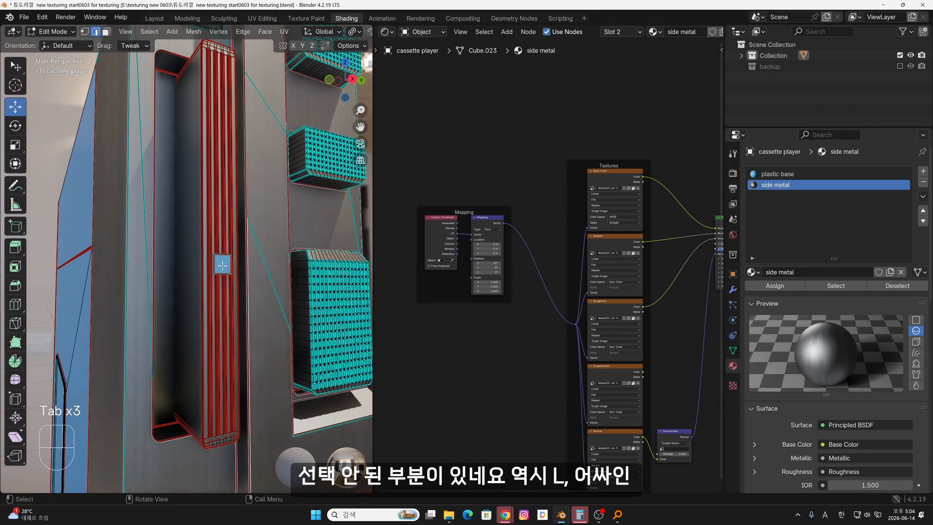
{"action": "key", "text": "l"}
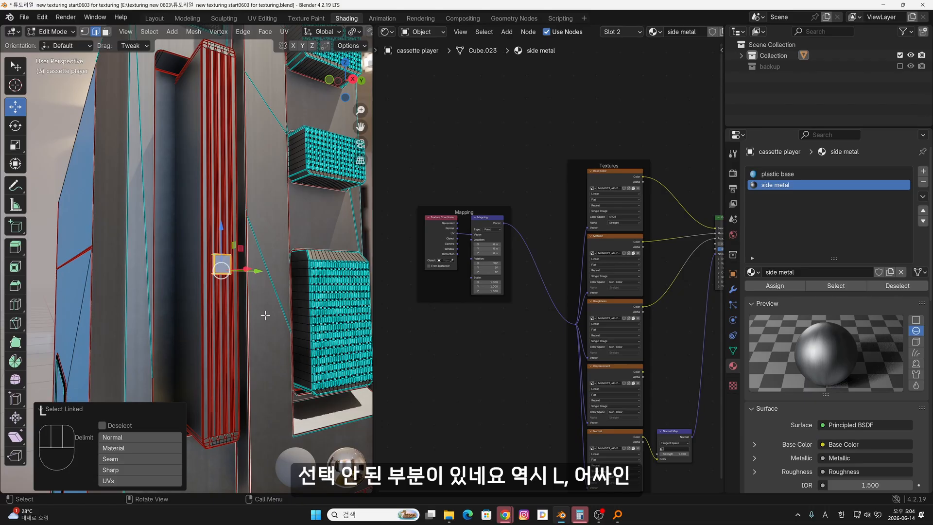
{"action": "left_click", "coordinate": [775, 286]}
{"action": "key", "text": "Tab"}
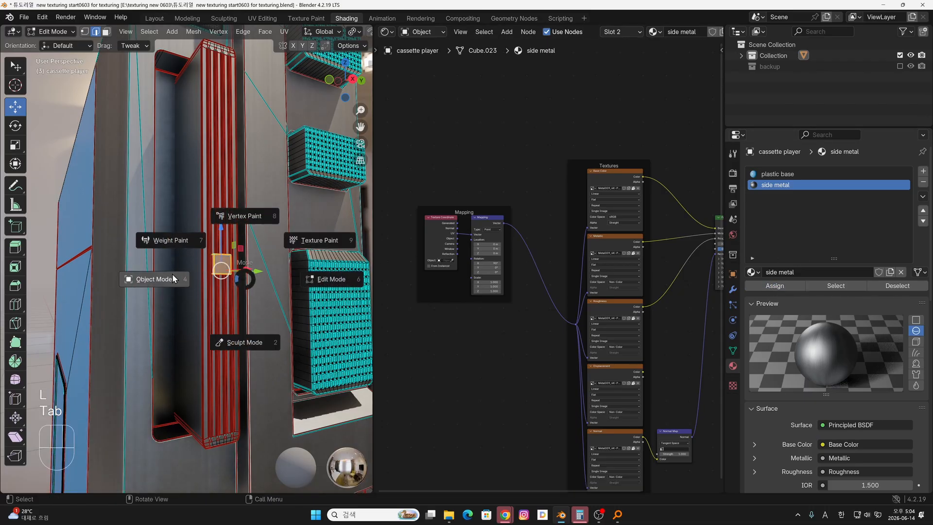
- In Edit Mode, assign the side metal material to the linked faces of the two jack rings on the player's top
{"action": "scroll", "coordinate": [184, 274], "scroll_direction": "down", "scroll_amount": 6}
{"action": "middle_click_drag", "start_coordinate": [188, 272], "coordinate": [180, 360]}
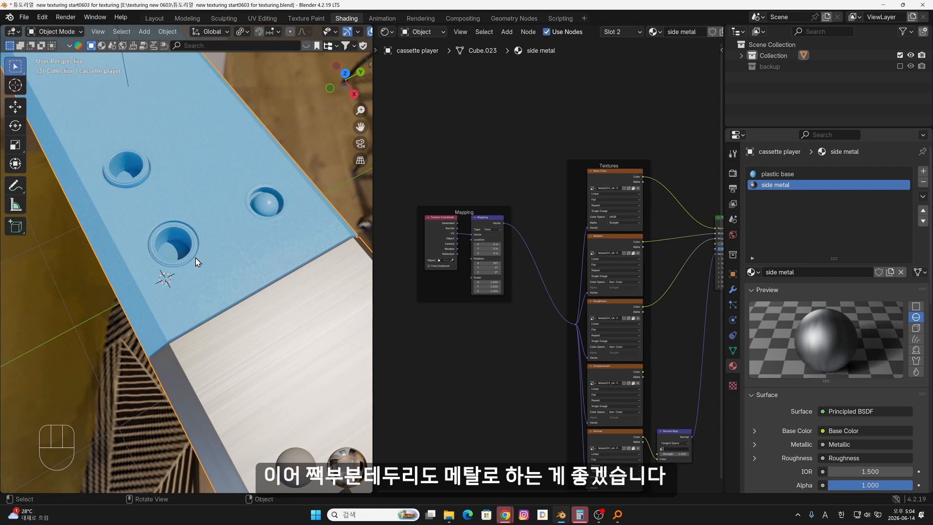
{"action": "key", "text": "Tab"}
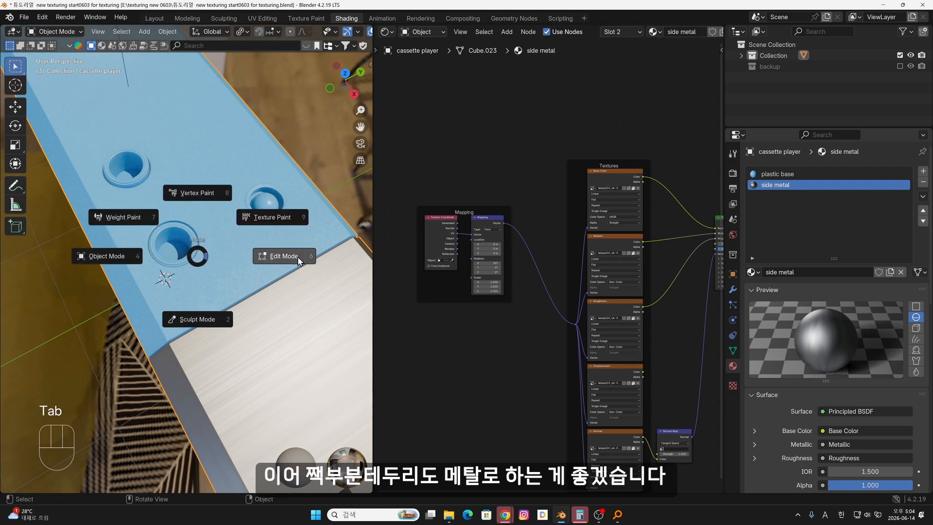
{"action": "left_click", "coordinate": [285, 256]}
{"action": "key", "text": "l"}
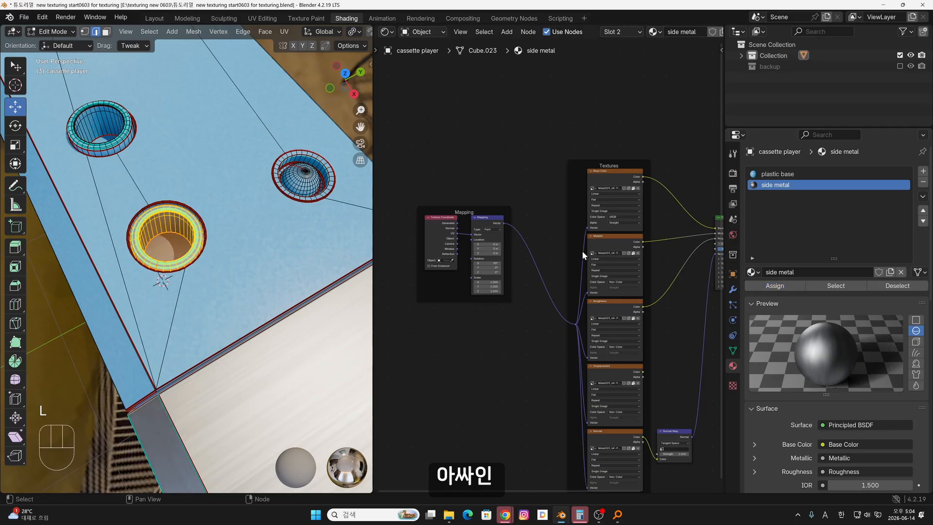
{"action": "key", "text": "alt+a"}
{"action": "key", "text": "l"}
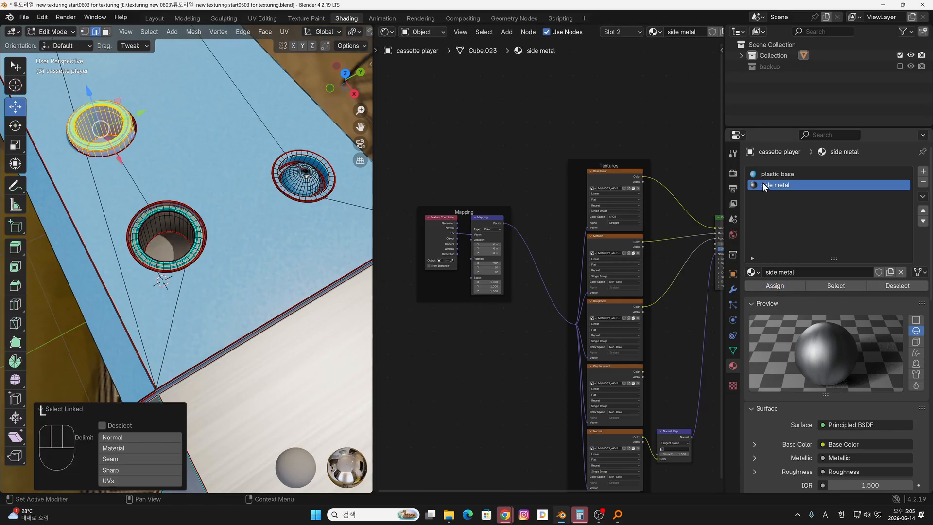
{"action": "left_click", "coordinate": [761, 286]}
- In front view with X-ray on, lower the selected jack ring to match the other ring's height, then return to Object Mode
{"action": "middle_click_drag", "start_coordinate": [210, 168], "coordinate": [233, 136]}
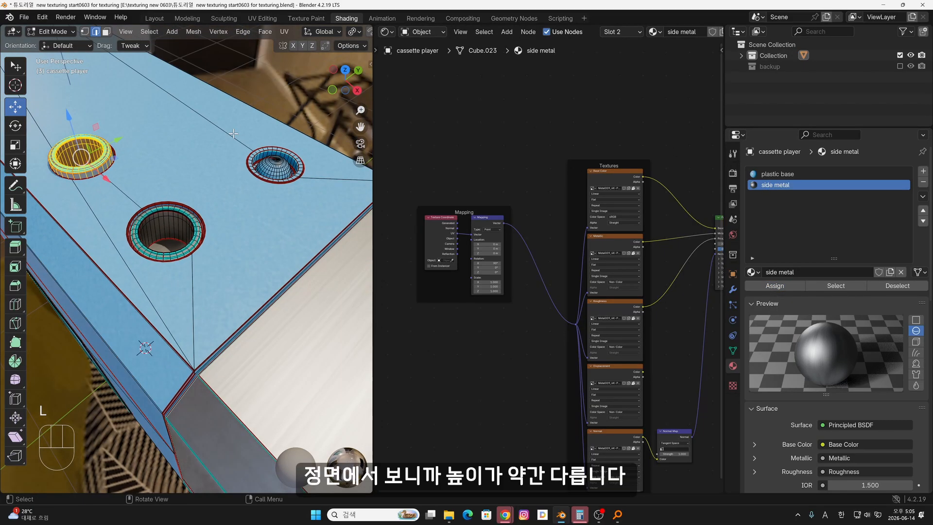
{"action": "key", "text": "KP_1"}
{"action": "middle_click_drag", "start_coordinate": [204, 137], "coordinate": [366, 201], "text": "shift"}
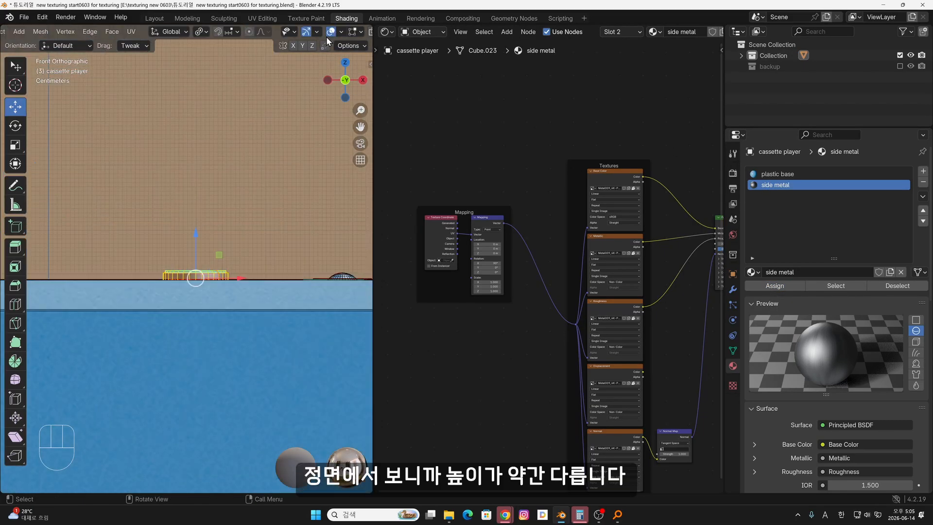
{"action": "scroll", "coordinate": [326, 36], "scroll_direction": "right", "scroll_amount": 3}
{"action": "left_click", "coordinate": [307, 32]}
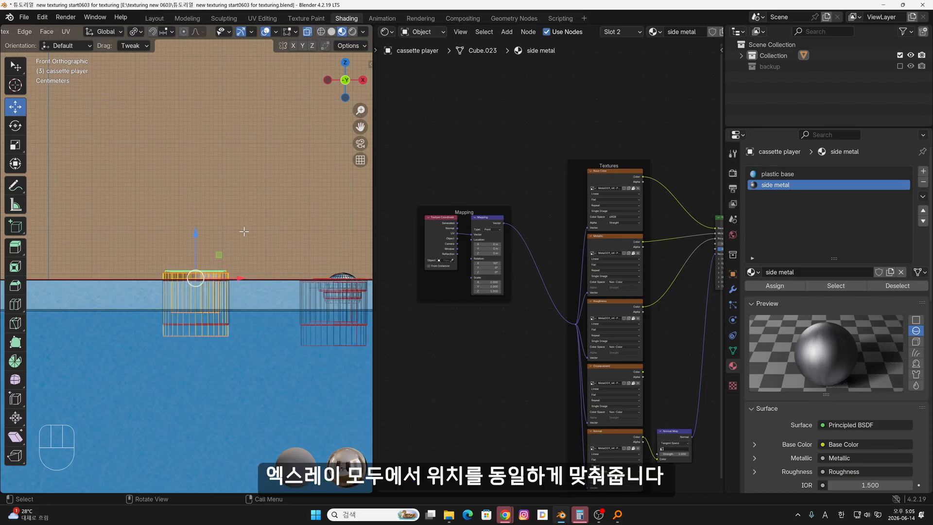
{"action": "left_click_drag", "start_coordinate": [197, 248], "coordinate": [198, 256]}
{"action": "middle_click_drag", "start_coordinate": [198, 256], "coordinate": [210, 302]}
{"action": "key", "text": "Tab"}
{"action": "left_click", "coordinate": [141, 306]}
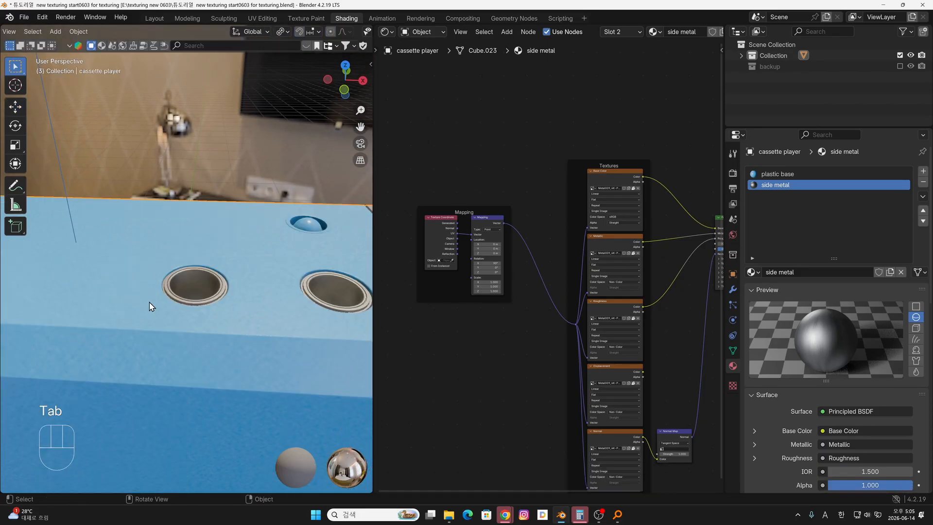
- In Edit Mode, turn off X-ray and hide the linked faces of the ball inside the third round socket
{"action": "middle_click_drag", "start_coordinate": [150, 307], "coordinate": [158, 342]}
{"action": "middle_click_drag", "start_coordinate": [279, 306], "coordinate": [197, 327], "text": "shift"}
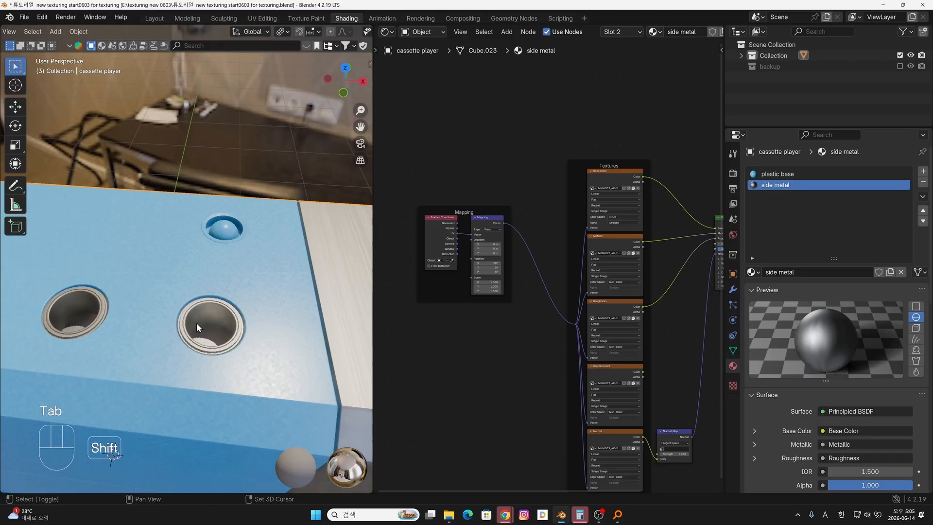
{"action": "scroll", "coordinate": [288, 248], "scroll_direction": "up", "scroll_amount": 4}
{"action": "middle_click_drag", "start_coordinate": [288, 248], "coordinate": [221, 348], "text": "shift"}
{"action": "middle_click_drag", "start_coordinate": [221, 348], "coordinate": [227, 299], "text": "shift"}
{"action": "scroll", "coordinate": [230, 301], "scroll_direction": "up", "scroll_amount": 4}
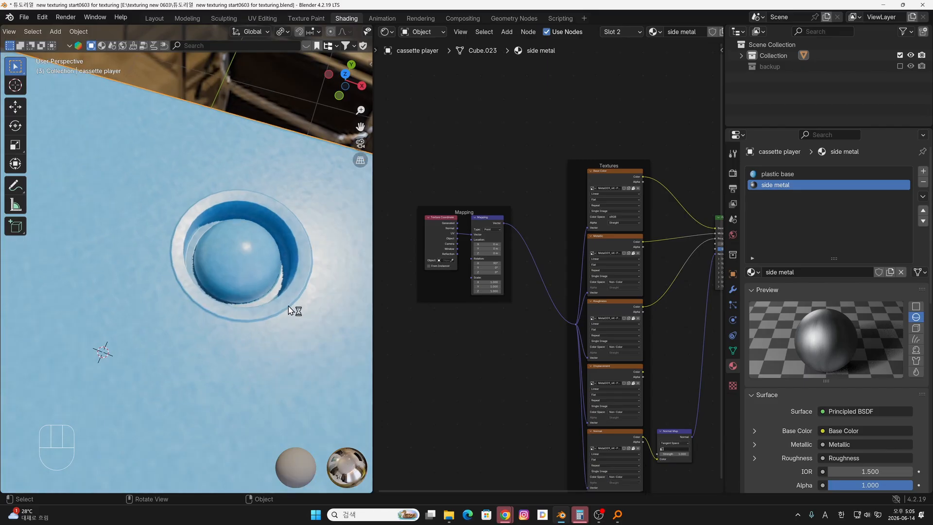
{"action": "key", "text": "Tab"}
{"action": "left_click", "coordinate": [382, 307]}
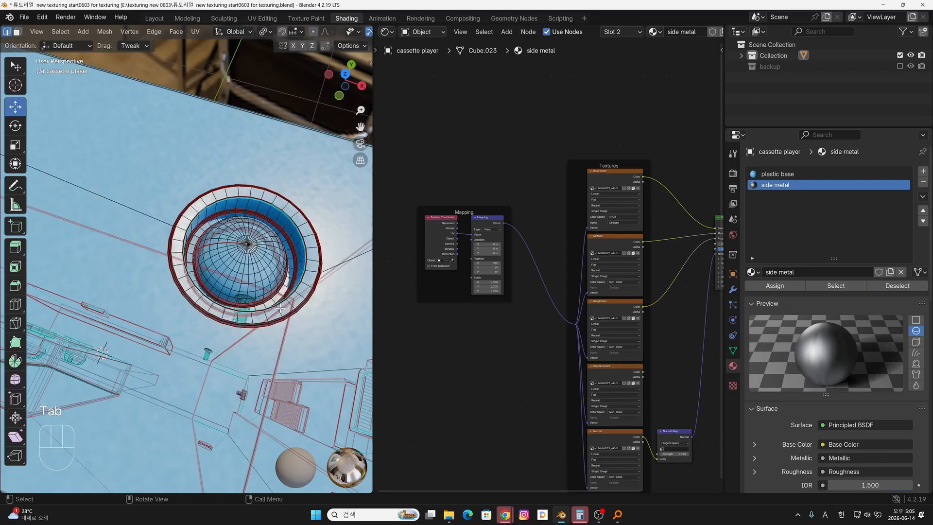
{"action": "scroll", "coordinate": [318, 37], "scroll_direction": "down", "scroll_amount": 5}
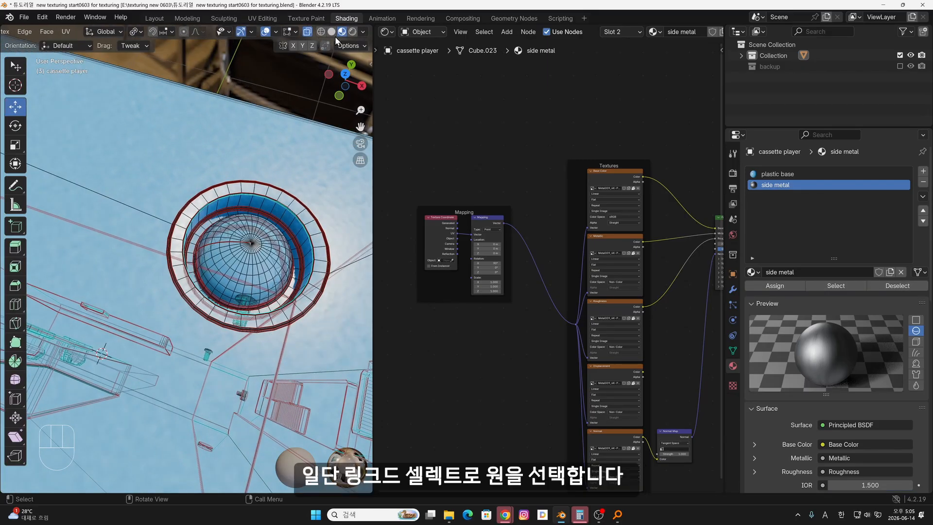
{"action": "left_click", "coordinate": [312, 33]}
{"action": "scroll", "coordinate": [233, 265], "scroll_direction": "down", "scroll_amount": 2}
{"action": "left_click", "coordinate": [231, 267]}
{"action": "key", "text": "l"}
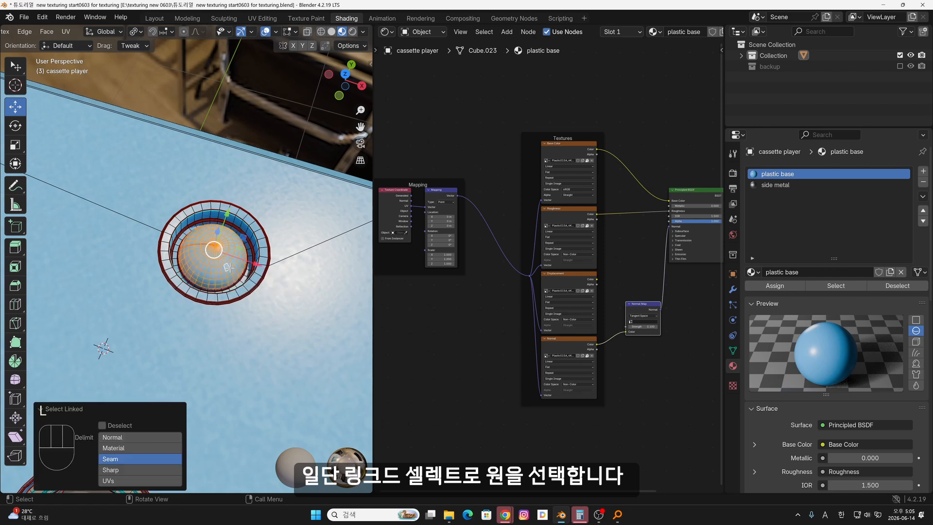
{"action": "key", "text": "h"}
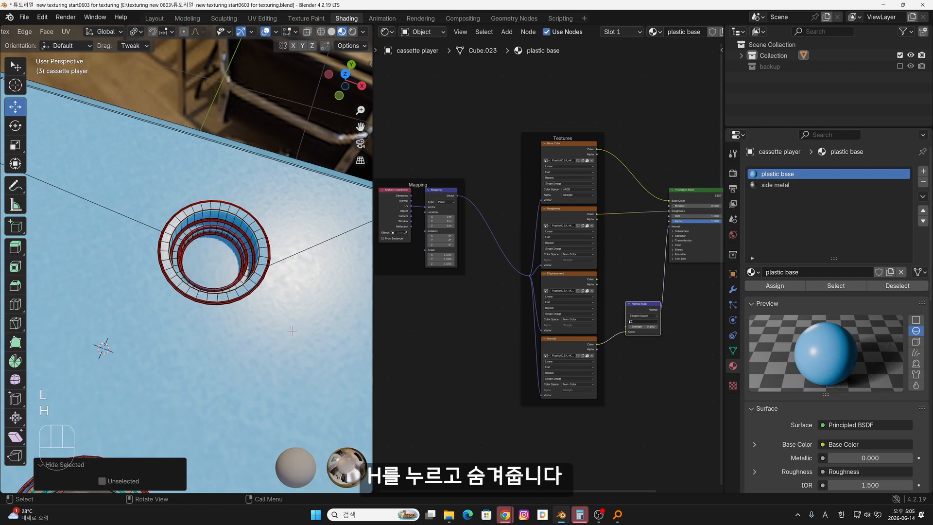
- Hide the linked faces of the top panel surrounding the round socket
{"action": "key", "text": "l"}
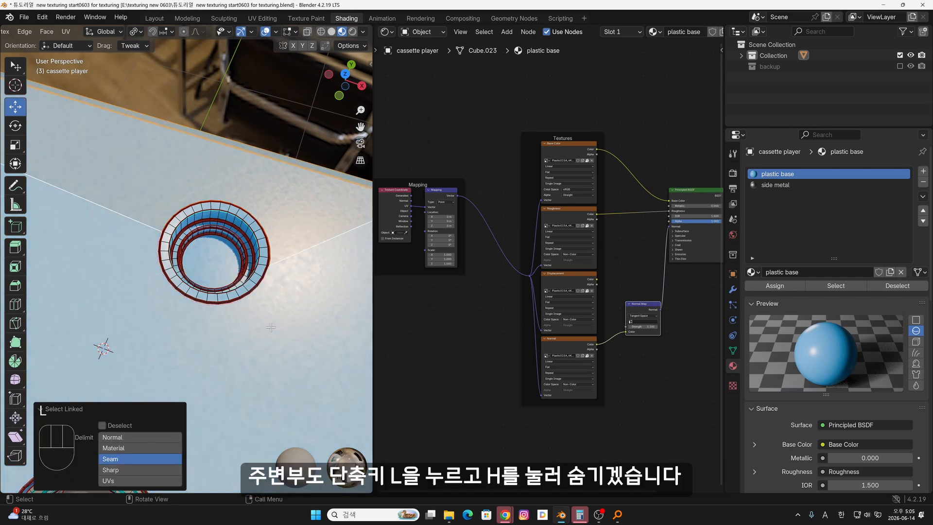
{"action": "key", "text": "h"}
{"action": "left_click", "coordinate": [132, 316]}
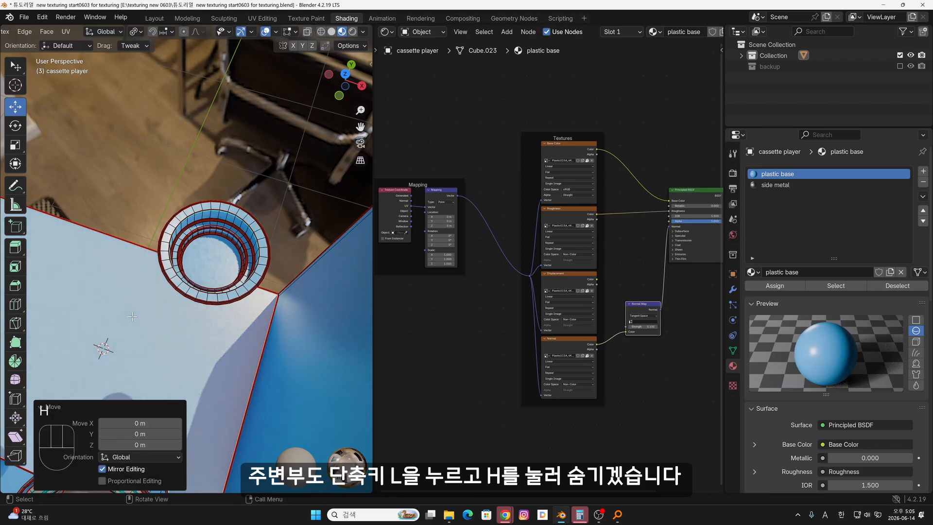
{"action": "key", "text": "h"}
- Select the linked faces of the isolated round socket's rim and grow the selection repeatedly over the inner wall and lower rings
{"action": "middle_click_drag", "start_coordinate": [132, 316], "coordinate": [117, 182]}
{"action": "left_click", "coordinate": [117, 181]}
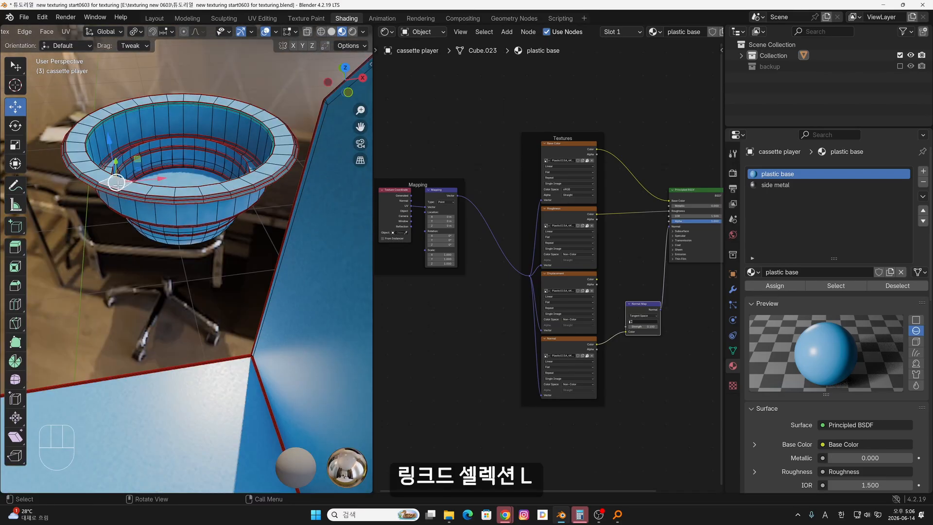
{"action": "key", "text": "l"}
{"action": "key", "text": "ctrl+KP_Add"}
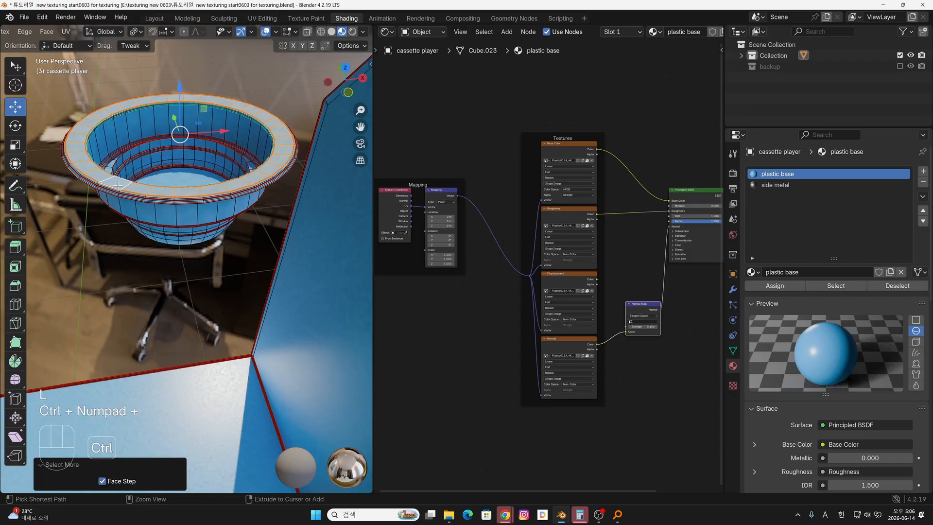
{"action": "key", "text": "ctrl+KP_Add"}
{"action": "key", "text": "ctrl+KP_Add"}
{"action": "key", "text": "ctrl+KP_Add"}
{"action": "key", "text": "ctrl+KP_Add"}
{"action": "key", "text": "ctrl+KP_Add"}
{"action": "key", "text": "ctrl+KP_Add"}
{"action": "key", "text": "ctrl+KP_Add"}
{"action": "key", "text": "ctrl+KP_Add"}
{"action": "key", "text": "ctrl+KP_Add"}
{"action": "key", "text": "ctrl+KP_Add"}
{"action": "key", "text": "ctrl+KP_Add"}
{"action": "key", "text": "ctrl+KP_Add"}
{"action": "key", "text": "ctrl+KP_Add"}
{"action": "key", "text": "ctrl+KP_Add"}
{"action": "key", "text": "ctrl+KP_Add"}
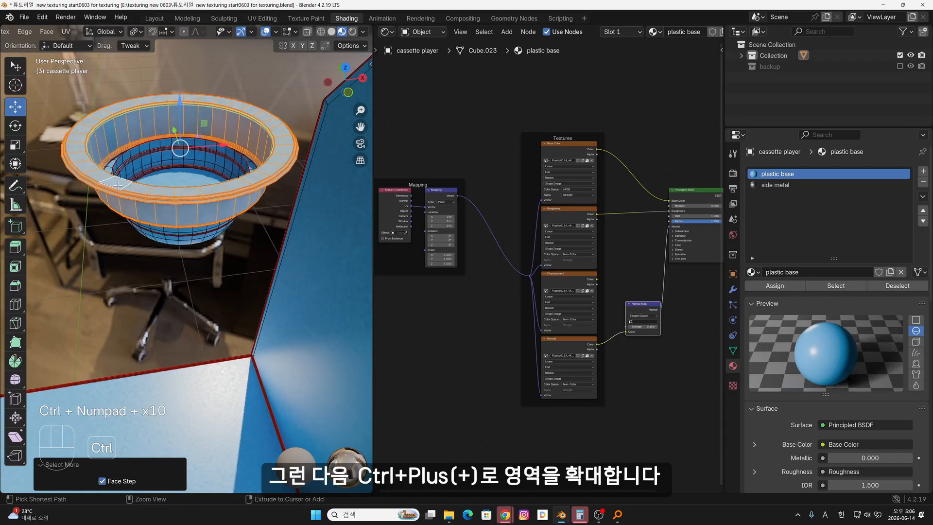
{"action": "key", "text": "ctrl+KP_Add"}
{"action": "key", "text": "ctrl+KP_Add"}
{"action": "key", "text": "ctrl+KP_Add"}
{"action": "key", "text": "ctrl+KP_Add"}
{"action": "key", "text": "ctrl+KP_Add"}
{"action": "key", "text": "ctrl+KP_Add"}
{"action": "key", "text": "ctrl+KP_Add"}
{"action": "key", "text": "ctrl+KP_Add"}
{"action": "key", "text": "ctrl+KP_Add"}
{"action": "key", "text": "ctrl+KP_Add"}
{"action": "key", "text": "ctrl+KP_Add"}
{"action": "key", "text": "ctrl+KP_Add"}
{"action": "key", "text": "ctrl+KP_Add"}
{"action": "key", "text": "ctrl+KP_Add"}
{"action": "key", "text": "ctrl+KP_Add"}
{"action": "key", "text": "ctrl+KP_Add"}
{"action": "key", "text": "ctrl+KP_Add"}
{"action": "key", "text": "ctrl+KP_Add"}
{"action": "key", "text": "ctrl+KP_Add"}
{"action": "key", "text": "ctrl+KP_Add"}
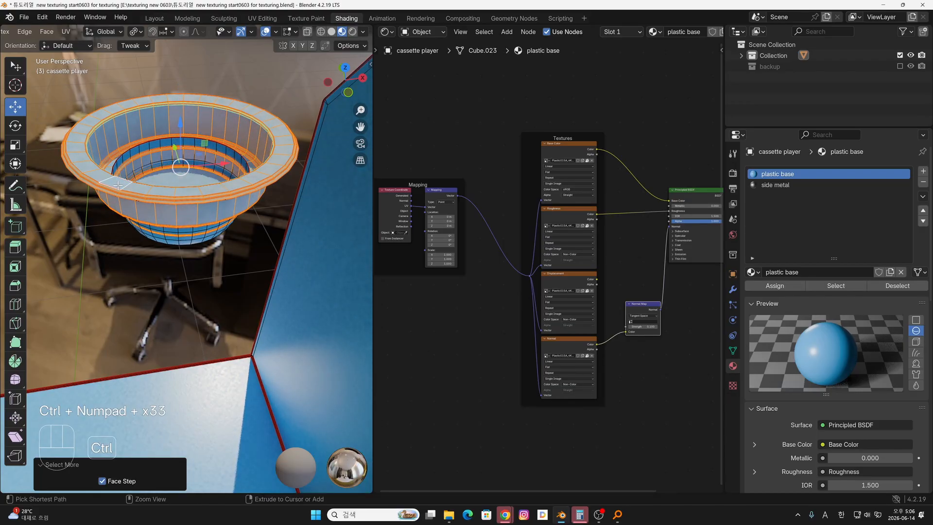
- Merge the selected socket's vertices by distance, assign the side metal material to the selection, and return to Object Mode
{"action": "key", "text": "m"}
{"action": "key", "text": "b"}
{"action": "left_click", "coordinate": [778, 184]}
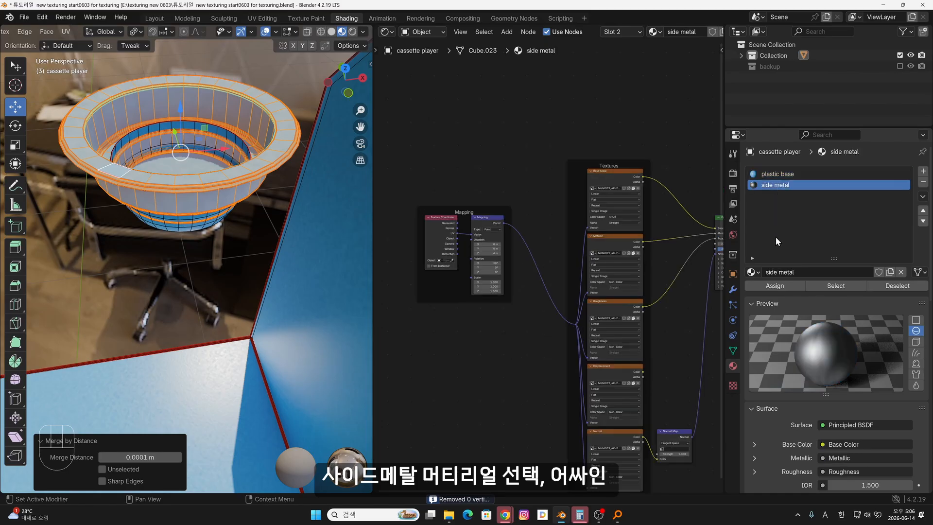
{"action": "left_click", "coordinate": [777, 285]}
{"action": "key", "text": "Tab"}
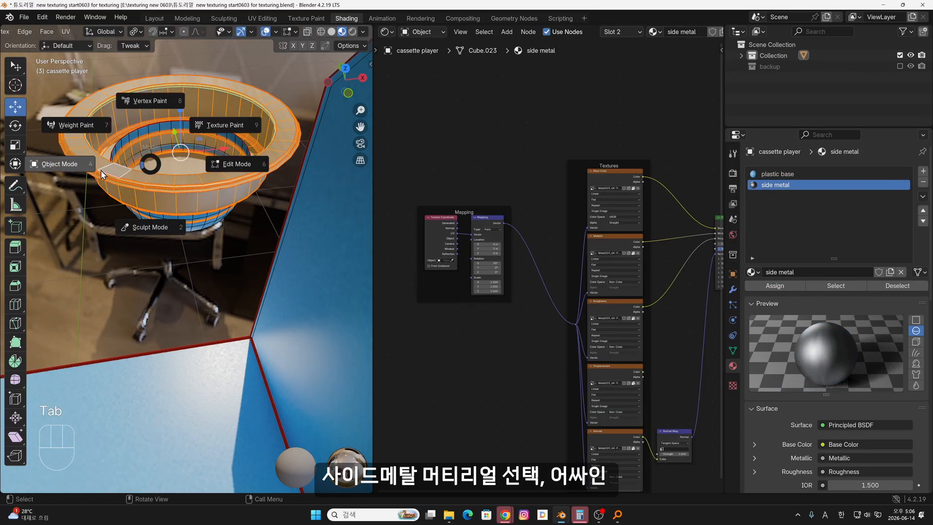
{"action": "left_click", "coordinate": [76, 170]}
- Add a third material slot to the cassette player with a new material named plastic glass
{"action": "middle_click_drag", "start_coordinate": [166, 163], "coordinate": [144, 392]}
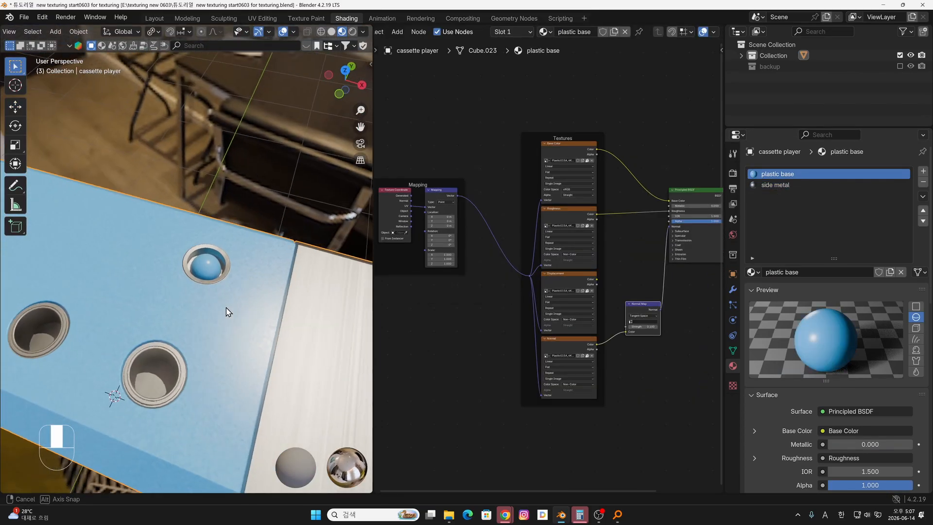
{"action": "middle_click_drag", "start_coordinate": [227, 310], "coordinate": [147, 282]}
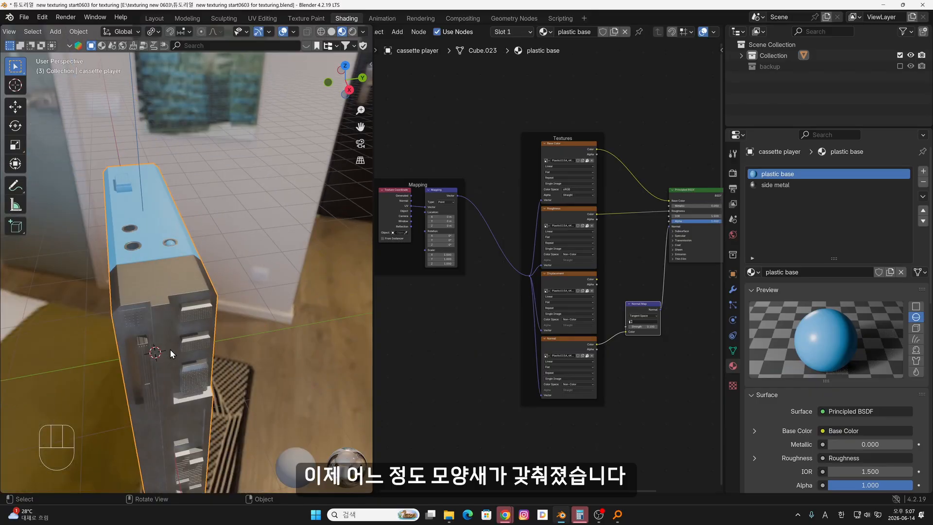
{"action": "middle_click_drag", "start_coordinate": [170, 349], "coordinate": [150, 296]}
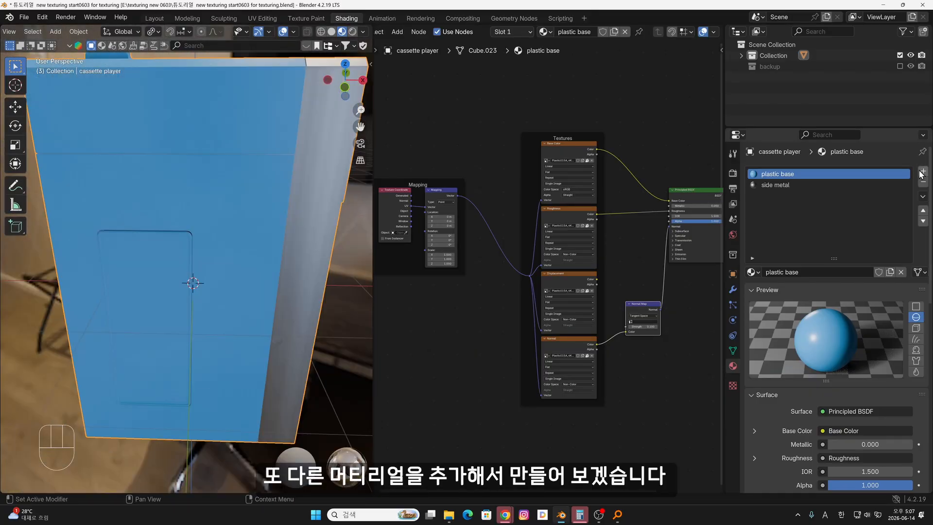
{"action": "left_click", "coordinate": [919, 173]}
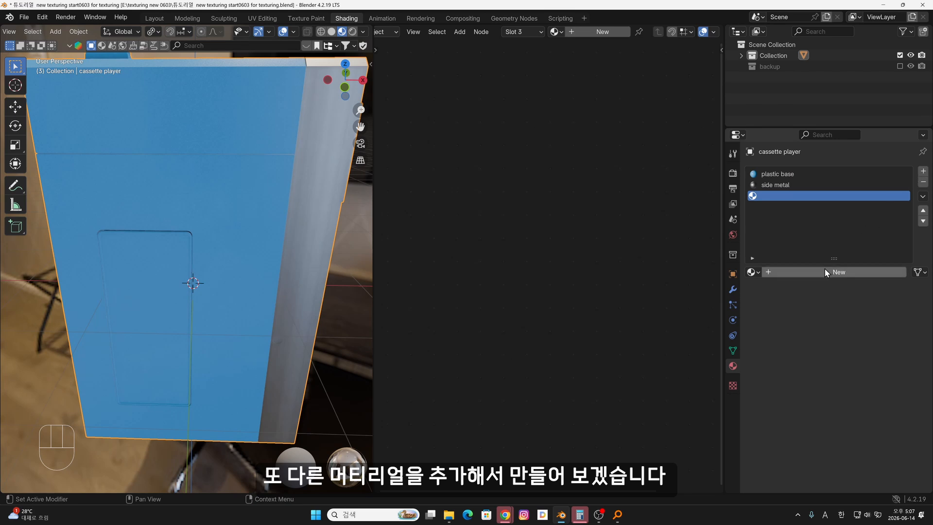
{"action": "left_click", "coordinate": [825, 270]}
{"action": "left_click", "coordinate": [804, 273]}
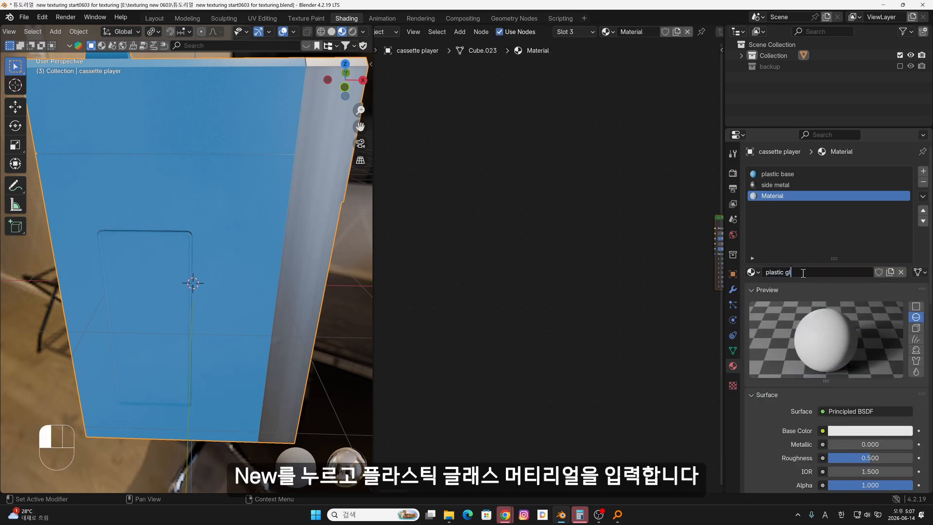
{"action": "type", "text": "plastic glass"}
{"action": "key", "text": "Return"}
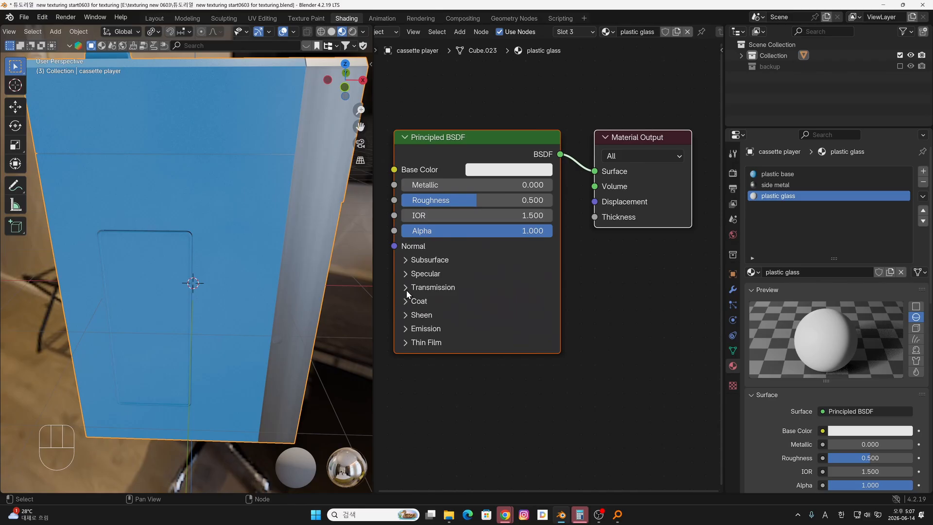
- Set the plastic glass material's transmission weight to 1 and lower its alpha to about 0.49
{"action": "left_click", "coordinate": [406, 288]}
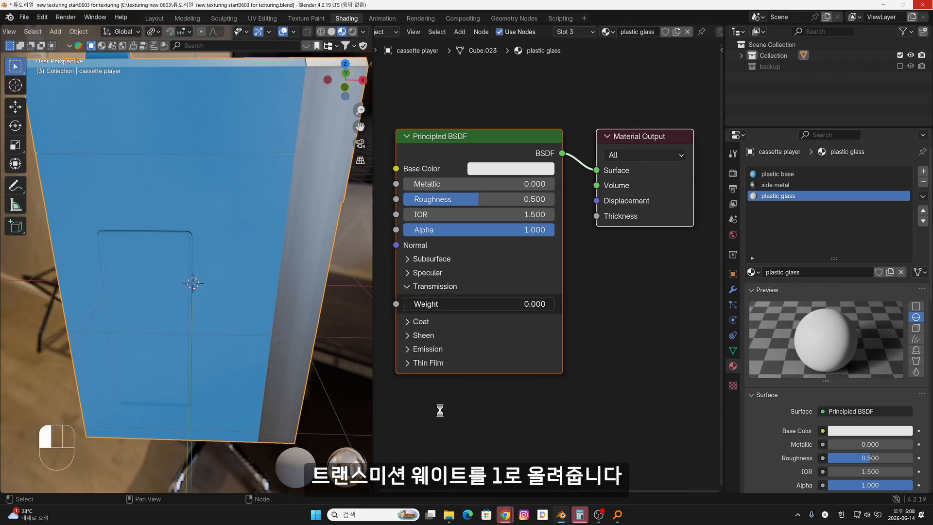
{"action": "left_click_drag", "start_coordinate": [555, 304], "coordinate": [570, 293]}
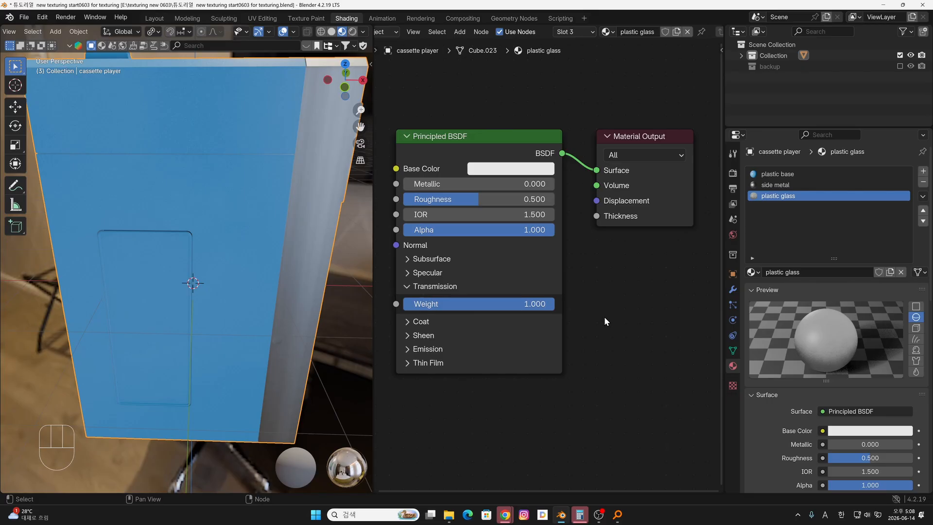
{"action": "middle_click_drag", "start_coordinate": [191, 311], "coordinate": [190, 286]}
{"action": "middle_click_drag", "start_coordinate": [191, 286], "coordinate": [196, 265], "text": "shift"}
{"action": "scroll", "coordinate": [857, 349], "scroll_direction": "down", "scroll_amount": 1}
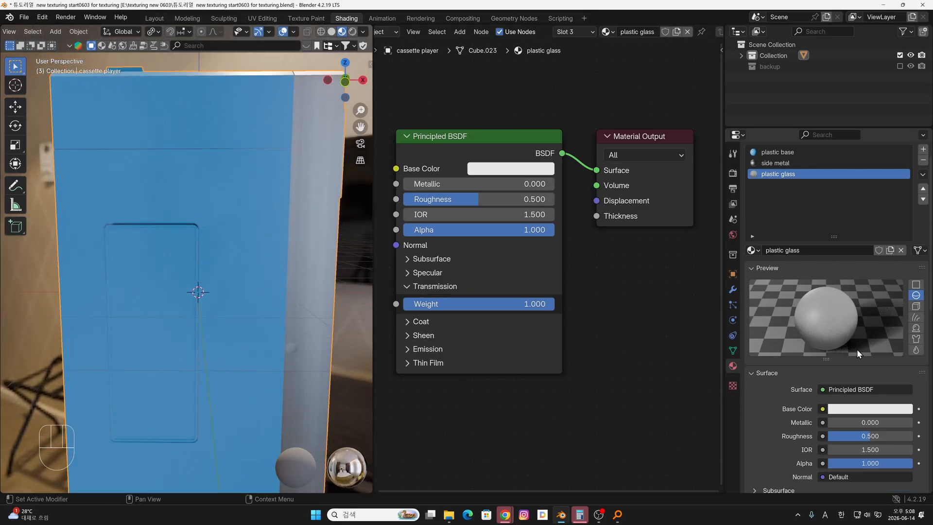
{"action": "left_click_drag", "start_coordinate": [515, 231], "coordinate": [438, 230]}
{"action": "middle_click_drag", "start_coordinate": [156, 339], "coordinate": [169, 336]}
- Switch to Gemini in the browser and ask for Blender's plastic glass material values with "blender에서 플라스틱 유리재질값은?"
{"action": "type", "text": "blender에서 플래"}
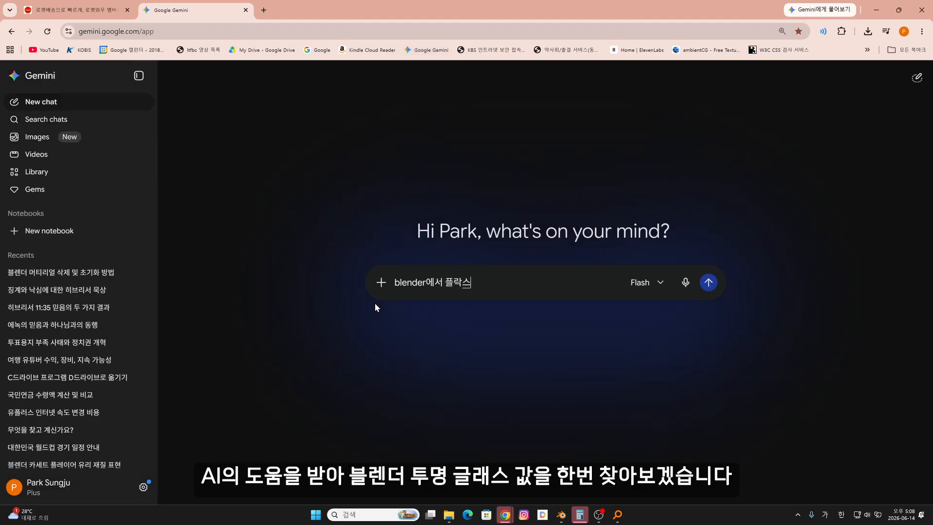
{"action": "type", "text": "스틱 유리재질값은?"}
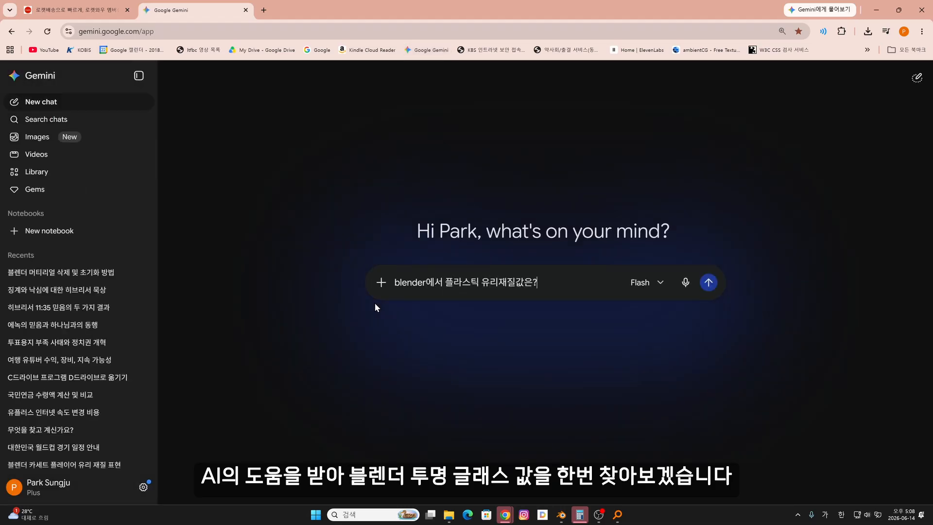
{"action": "key", "text": "Return"}
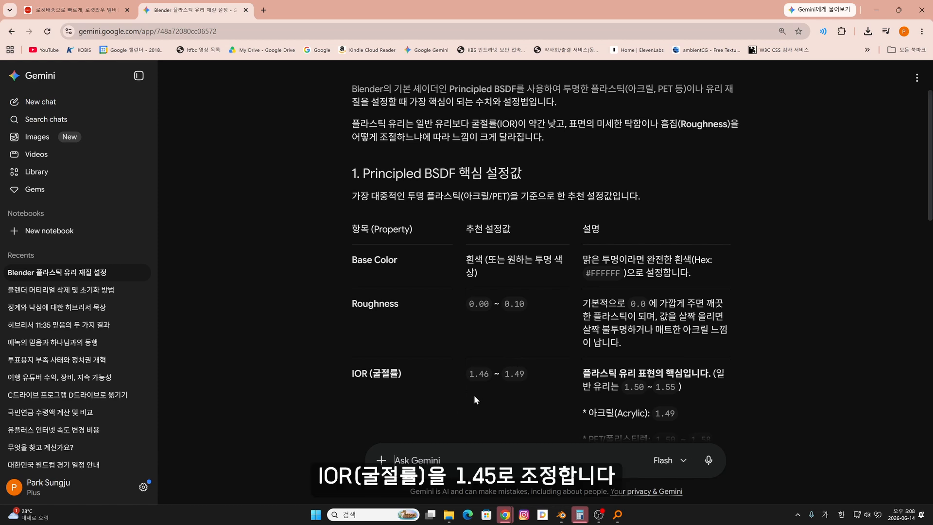
- Switch back to Blender and set the plastic glass material's IOR to 1.45
{"action": "left_click", "coordinate": [562, 516]}
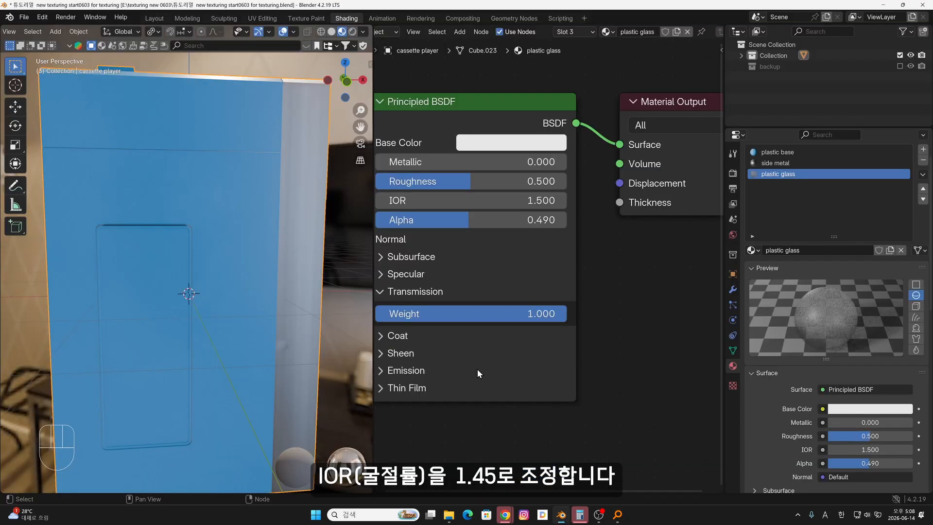
{"action": "left_click", "coordinate": [541, 203]}
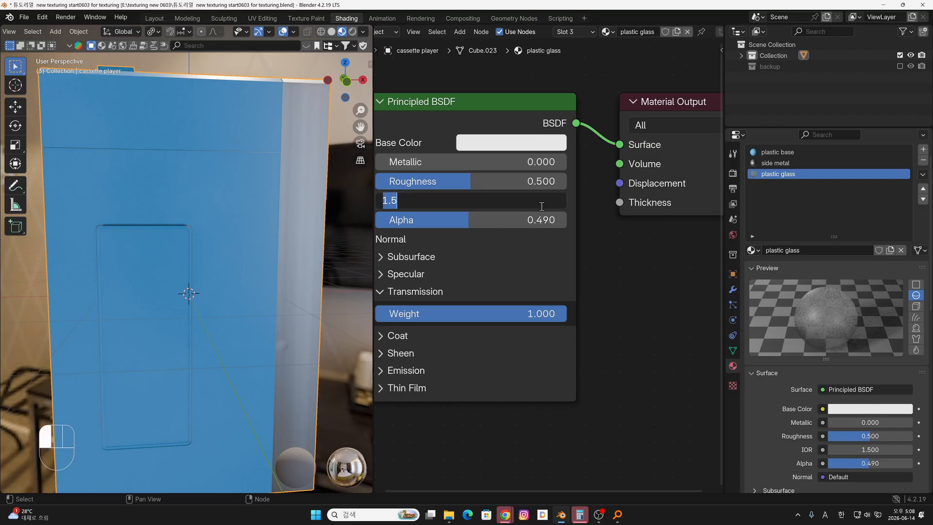
{"action": "type", "text": "1.45"}
{"action": "key", "text": "Return"}
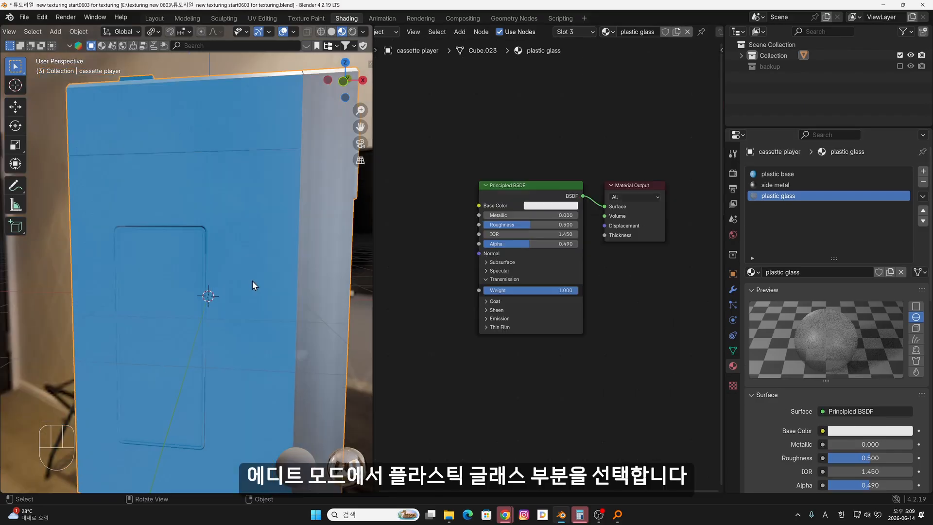
- In Edit Mode, assign the plastic glass material to the linked faces of the front cassette window, then return to Object Mode
{"action": "key", "text": "Tab"}
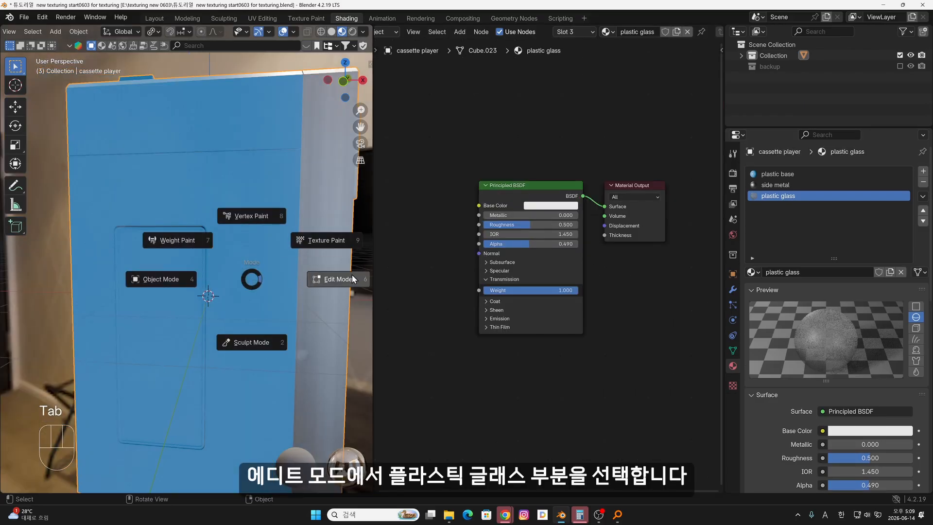
{"action": "left_click", "coordinate": [340, 277]}
{"action": "key", "text": "l"}
{"action": "middle_click_drag", "start_coordinate": [171, 299], "coordinate": [235, 261]}
{"action": "left_click", "coordinate": [783, 286]}
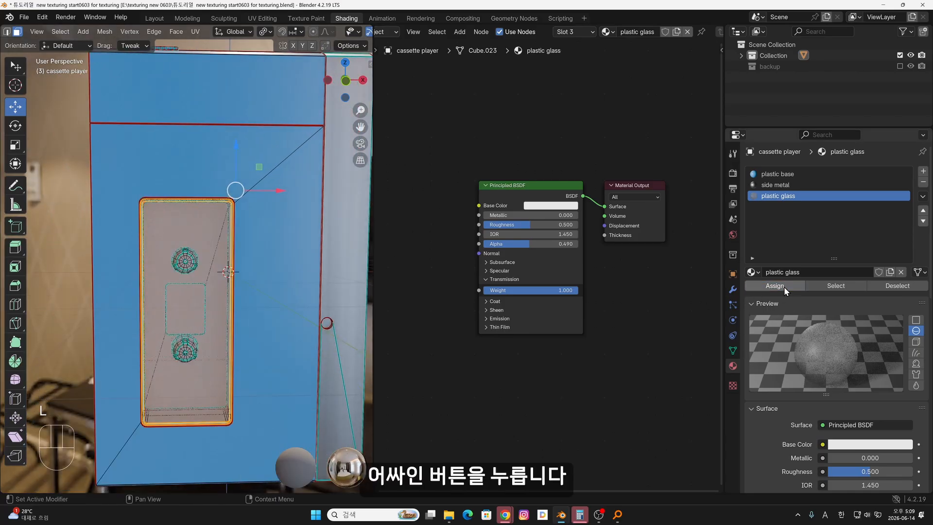
{"action": "key", "text": "Tab"}
{"action": "left_click", "coordinate": [101, 315]}
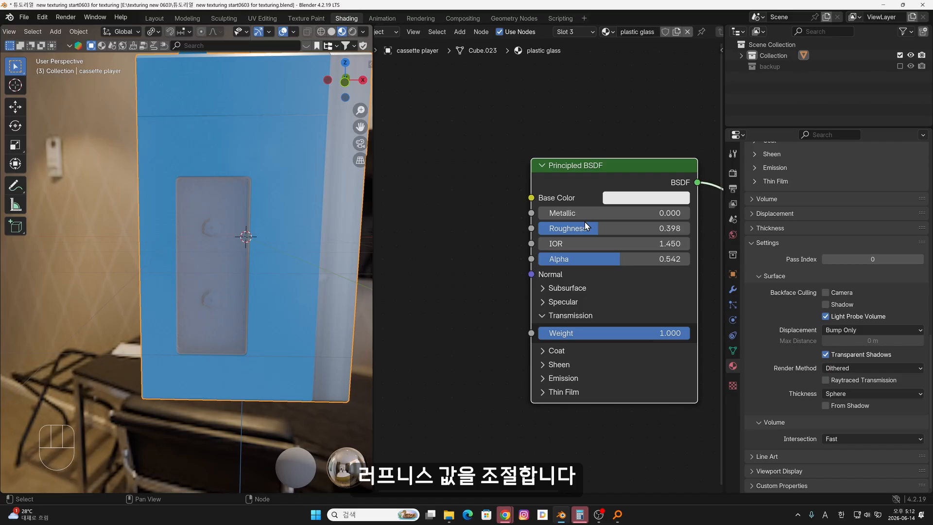
- Lower the plastic glass material's roughness to make the cassette window clearer
{"action": "left_click_drag", "start_coordinate": [585, 222], "coordinate": [552, 234]}
{"action": "middle_click_drag", "start_coordinate": [267, 282], "coordinate": [292, 258]}
{"action": "scroll", "coordinate": [263, 260], "scroll_direction": "up", "scroll_amount": 3}
{"action": "middle_click_drag", "start_coordinate": [247, 261], "coordinate": [241, 236], "text": "shift"}
{"action": "left_click_drag", "start_coordinate": [573, 235], "coordinate": [567, 236]}
- Name the new material in the fourth slot yellow boutton
{"action": "middle_click_drag", "start_coordinate": [227, 229], "coordinate": [223, 234]}
{"action": "scroll", "coordinate": [236, 240], "scroll_direction": "down", "scroll_amount": 5}
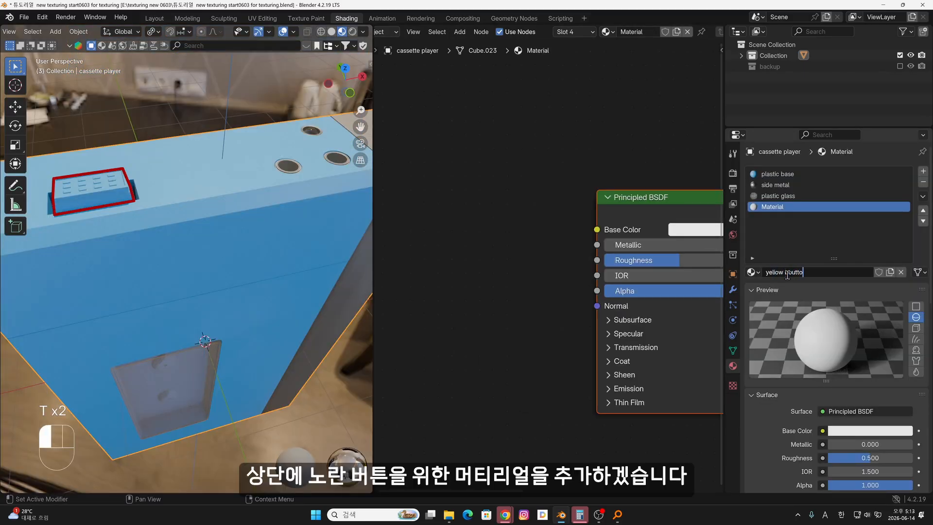
{"action": "type", "text": "n"}
{"action": "key", "text": "Return"}
{"action": "scroll", "coordinate": [467, 278], "scroll_direction": "down", "scroll_amount": 1}
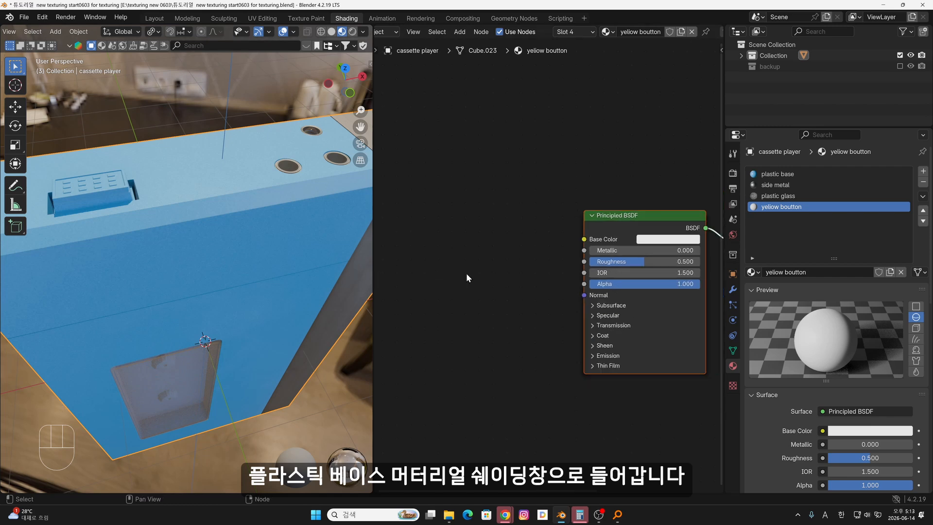
- Copy the plastic base material's mapping, texture, Normal Map and Principled BSDF nodes into the yellow boutton material
{"action": "middle_click_drag", "start_coordinate": [525, 282], "coordinate": [438, 253]}
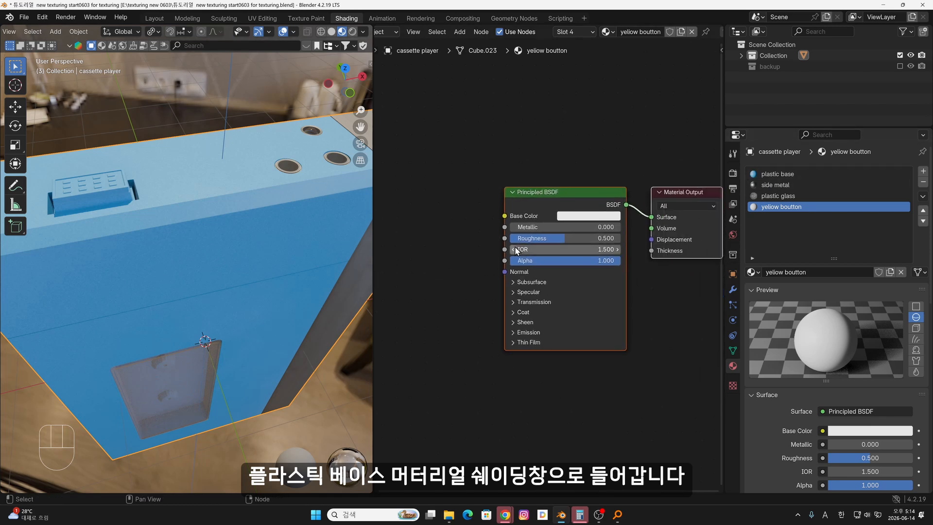
{"action": "left_click", "coordinate": [789, 175]}
{"action": "middle_click_drag", "start_coordinate": [578, 340], "coordinate": [620, 335]}
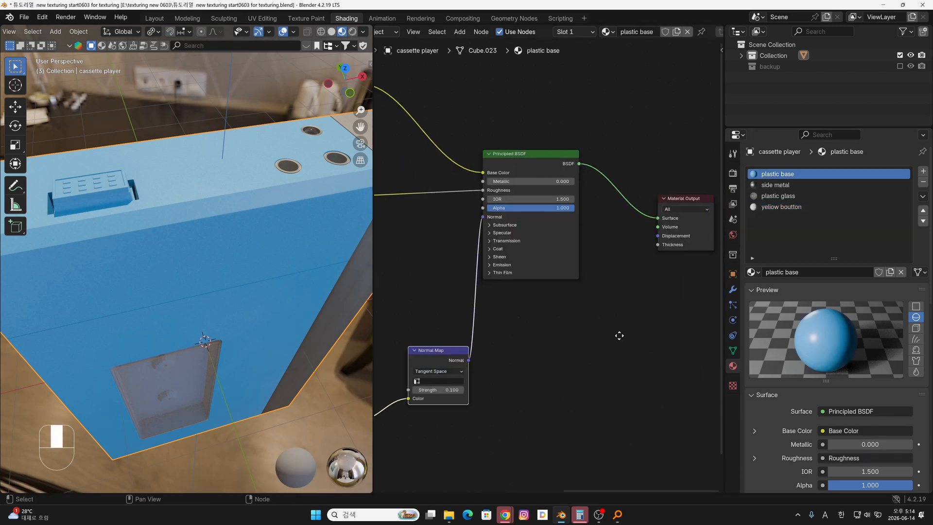
{"action": "scroll", "coordinate": [661, 325], "scroll_direction": "down", "scroll_amount": 7}
{"action": "scroll", "coordinate": [512, 255], "scroll_direction": "up", "scroll_amount": 3}
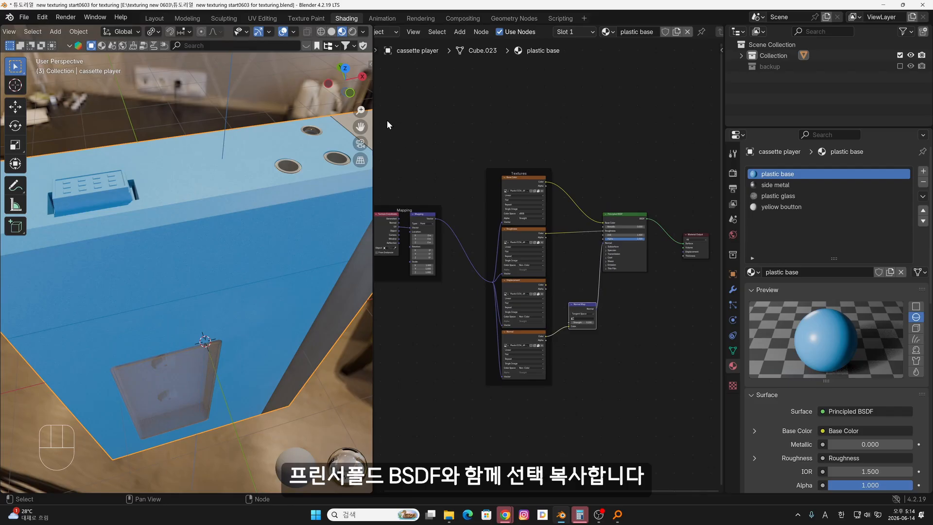
{"action": "left_click_drag", "start_coordinate": [386, 119], "coordinate": [626, 441]}
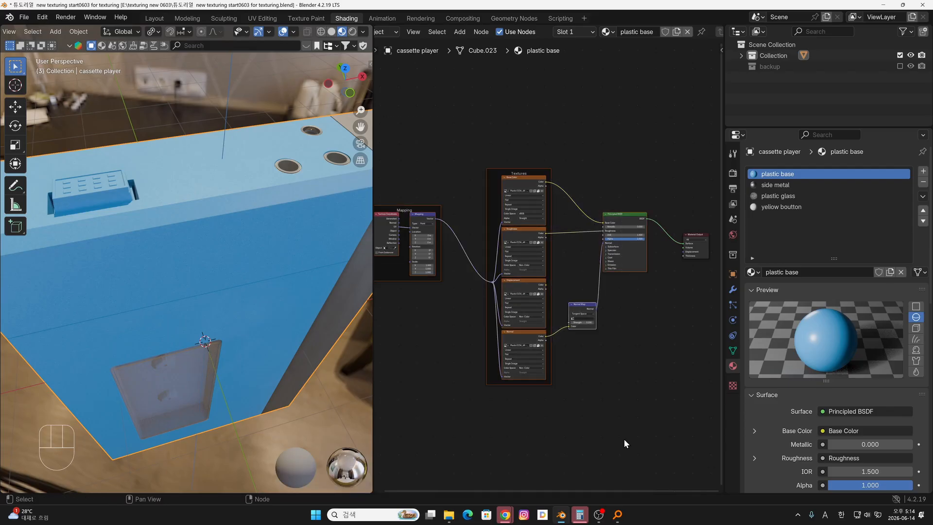
{"action": "key", "text": "ctrl+c"}
{"action": "left_click", "coordinate": [778, 207]}
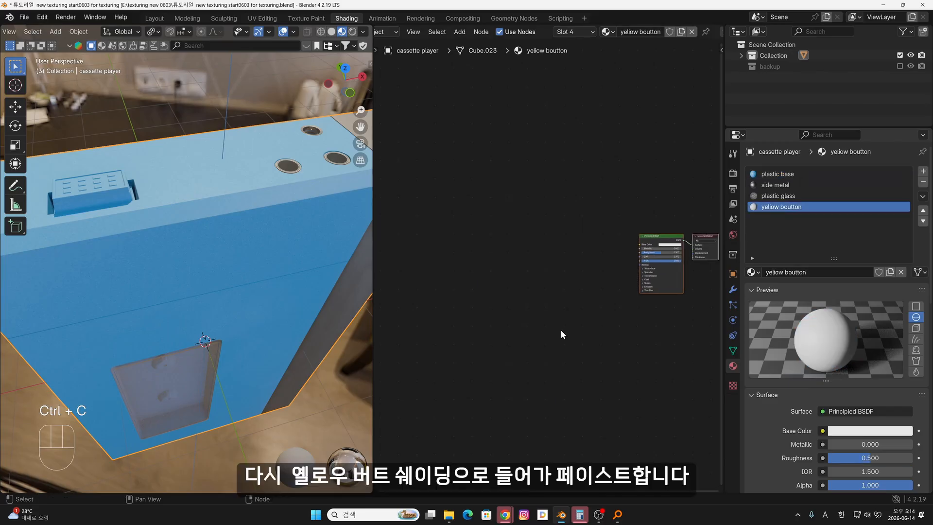
{"action": "left_click", "coordinate": [404, 225]}
{"action": "key", "text": "ctrl+v"}
- Delete the default Principled BSDF in the yellow boutton material and link the pasted Principled BSDF to the Material Output
{"action": "left_click", "coordinate": [523, 175]}
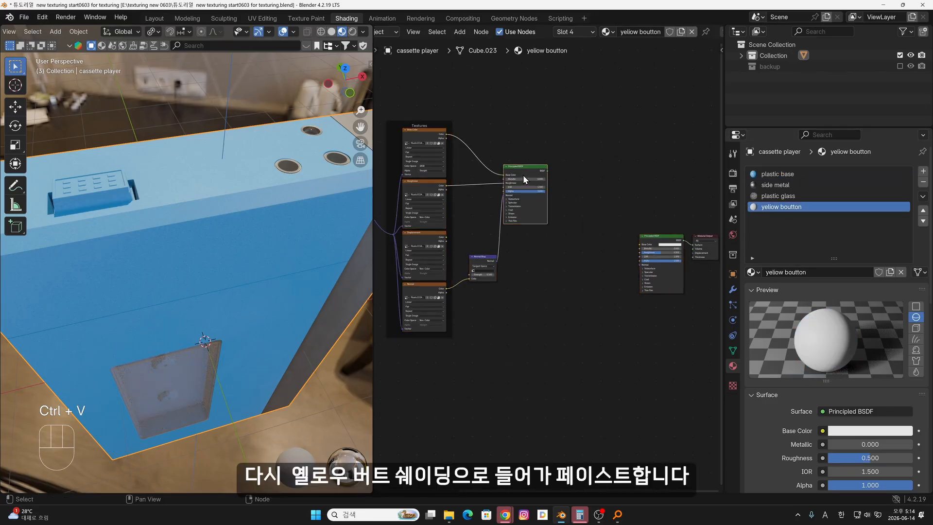
{"action": "left_click_drag", "start_coordinate": [524, 174], "coordinate": [580, 234]}
{"action": "scroll", "coordinate": [632, 255], "scroll_direction": "up", "scroll_amount": 3}
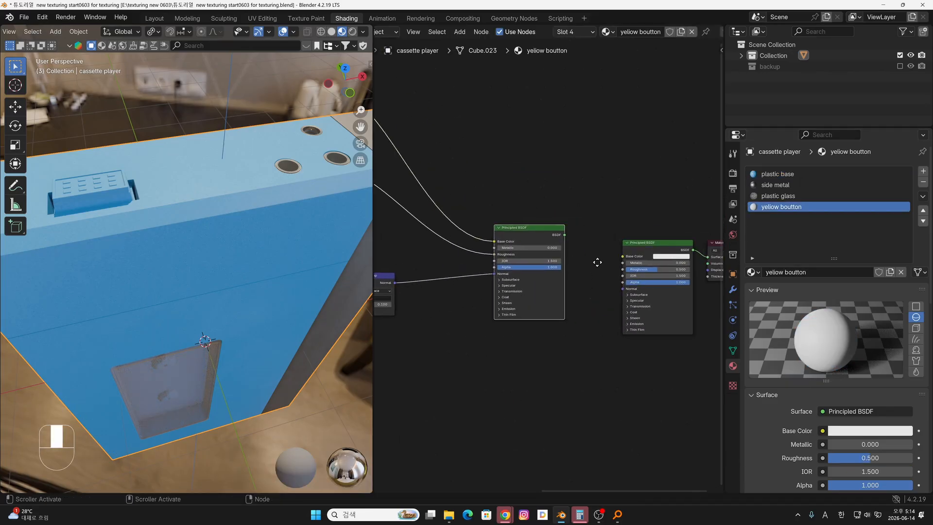
{"action": "left_click", "coordinate": [658, 253]}
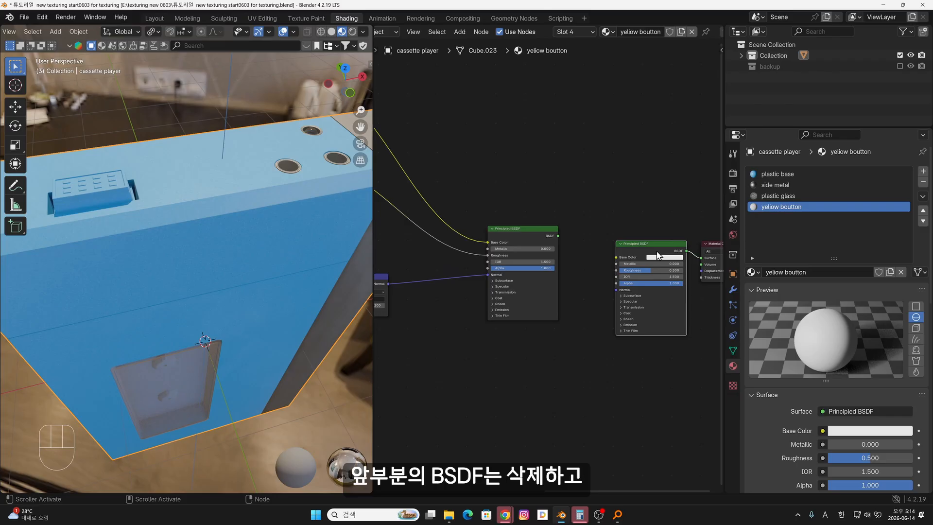
{"action": "key", "text": "x"}
{"action": "left_click", "coordinate": [518, 235]}
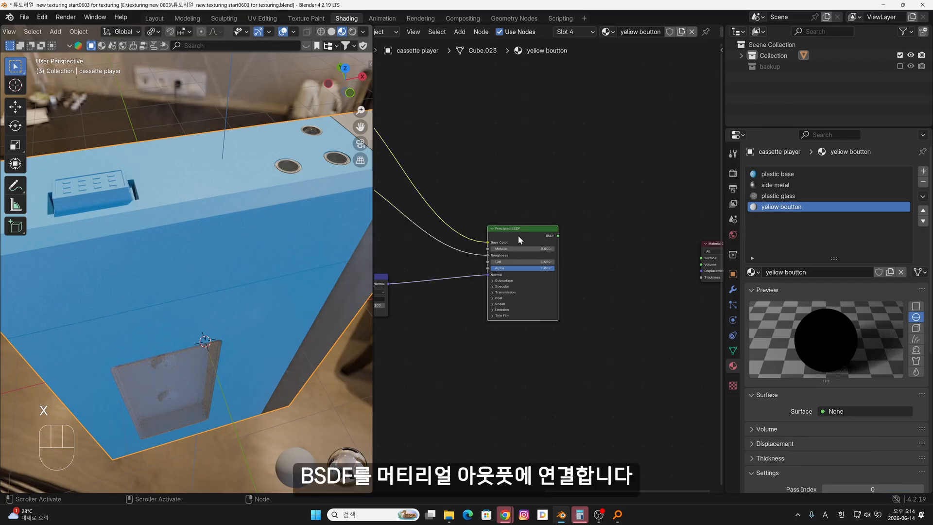
{"action": "middle_click_drag", "start_coordinate": [580, 330], "coordinate": [673, 372]}
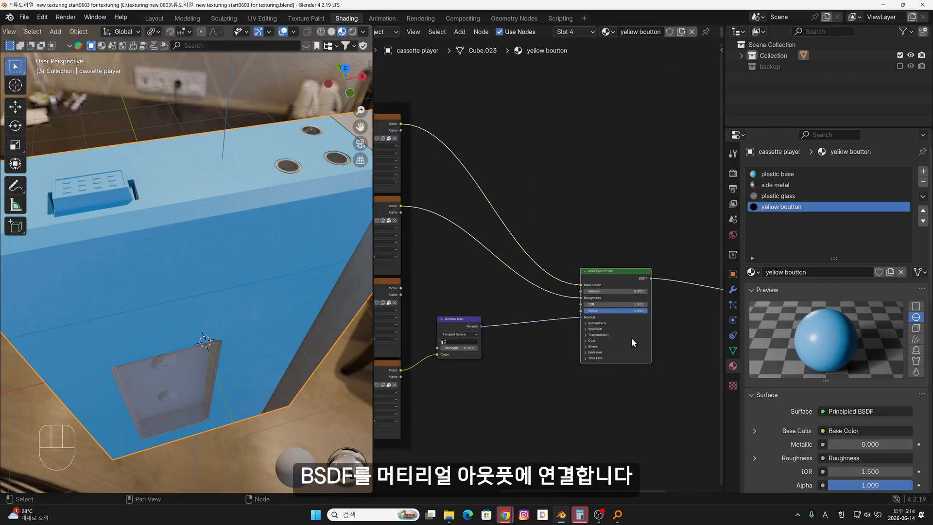
- Disconnect the Base Color texture from the yellow boutton material's Principled BSDF and set its Base Color to a warm yellow
{"action": "scroll", "coordinate": [555, 277], "scroll_direction": "up", "scroll_amount": 4}
{"action": "middle_click_drag", "start_coordinate": [571, 315], "coordinate": [619, 351]}
{"action": "left_click_drag", "start_coordinate": [640, 330], "coordinate": [608, 281]}
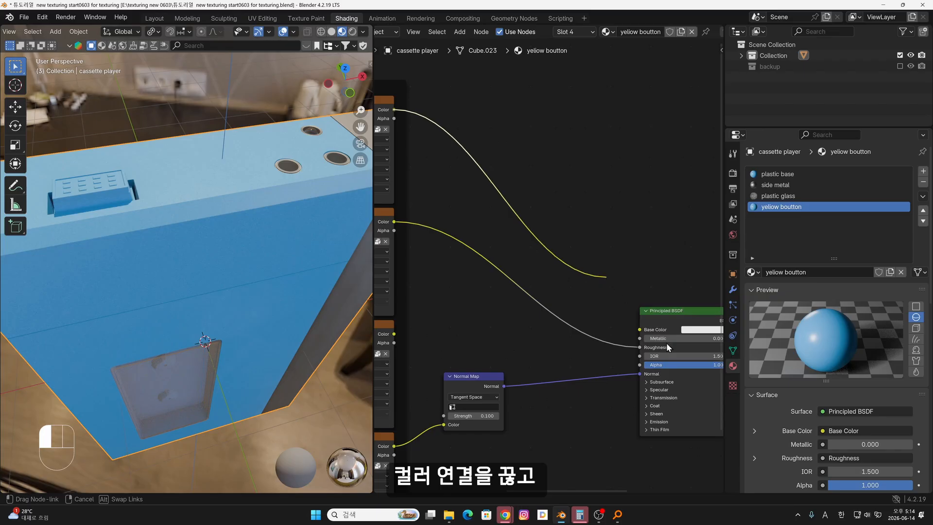
{"action": "middle_click_drag", "start_coordinate": [673, 341], "coordinate": [565, 337]}
{"action": "scroll", "coordinate": [567, 337], "scroll_direction": "up", "scroll_amount": 4}
{"action": "left_click", "coordinate": [617, 347]}
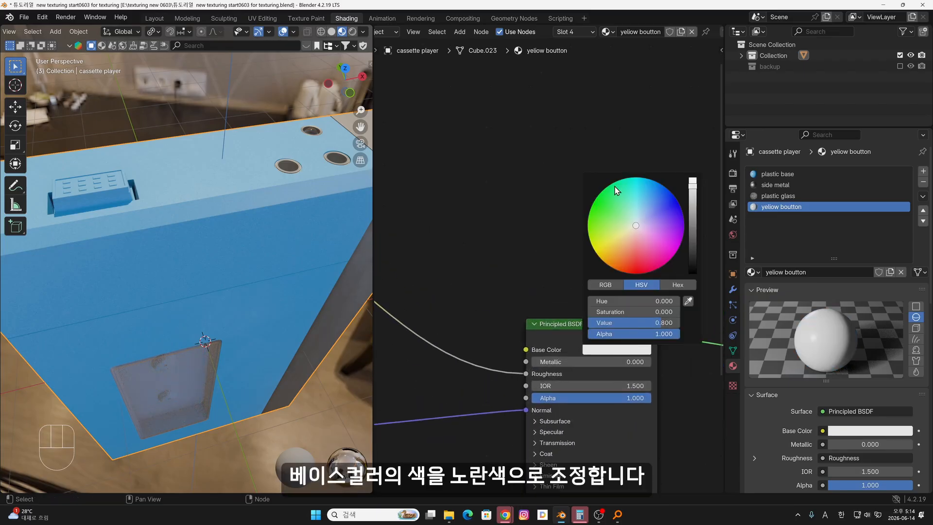
{"action": "mouse_move", "coordinate": [644, 241]}
{"action": "left_mouse_down"}
{"action": "mouse_move", "coordinate": [623, 237]}
{"action": "mouse_move", "coordinate": [616, 249]}
{"action": "left_mouse_up"}
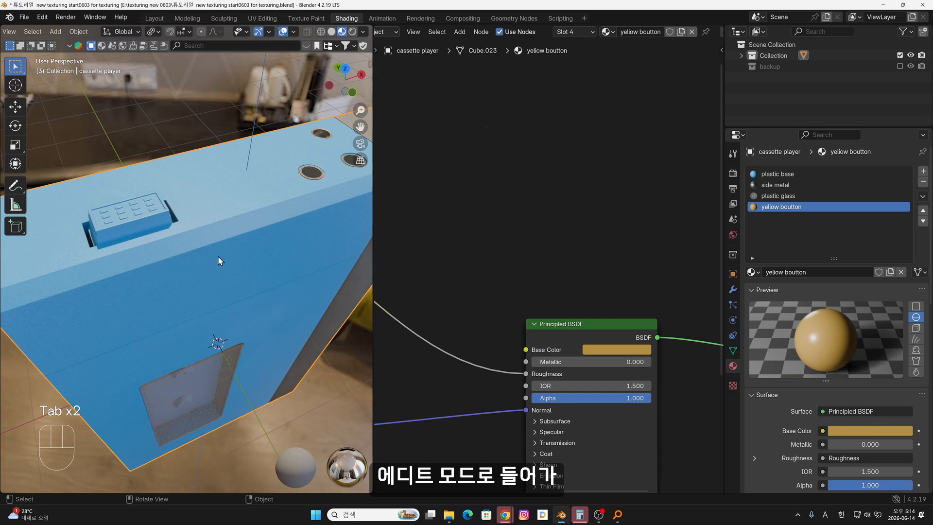
- In Edit Mode, select the linked faces of the raised button on top of the player, with the linked selection delimited by Normal
{"action": "key", "text": "Tab"}
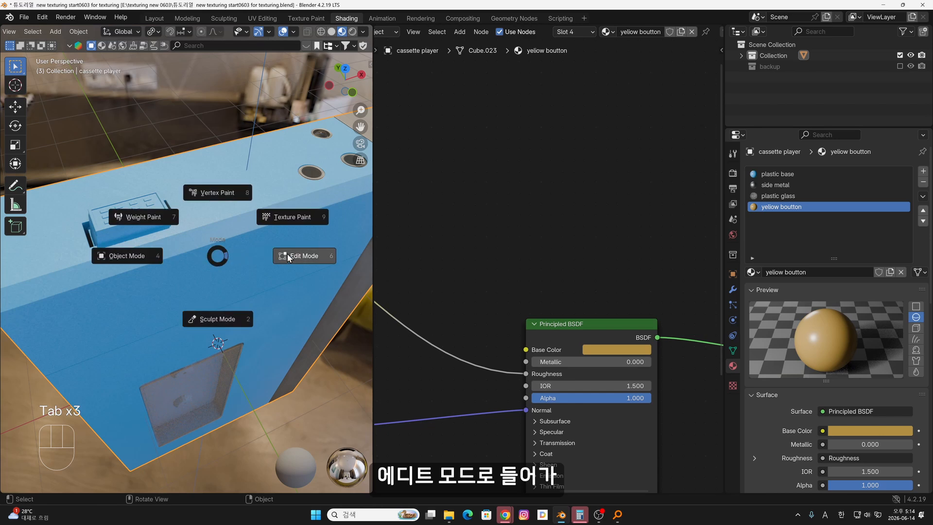
{"action": "left_click", "coordinate": [291, 258]}
{"action": "scroll", "coordinate": [229, 375], "scroll_direction": "up", "scroll_amount": 4}
{"action": "middle_click_drag", "start_coordinate": [170, 160], "coordinate": [186, 285], "text": "shift"}
{"action": "scroll", "coordinate": [180, 283], "scroll_direction": "down", "scroll_amount": 3}
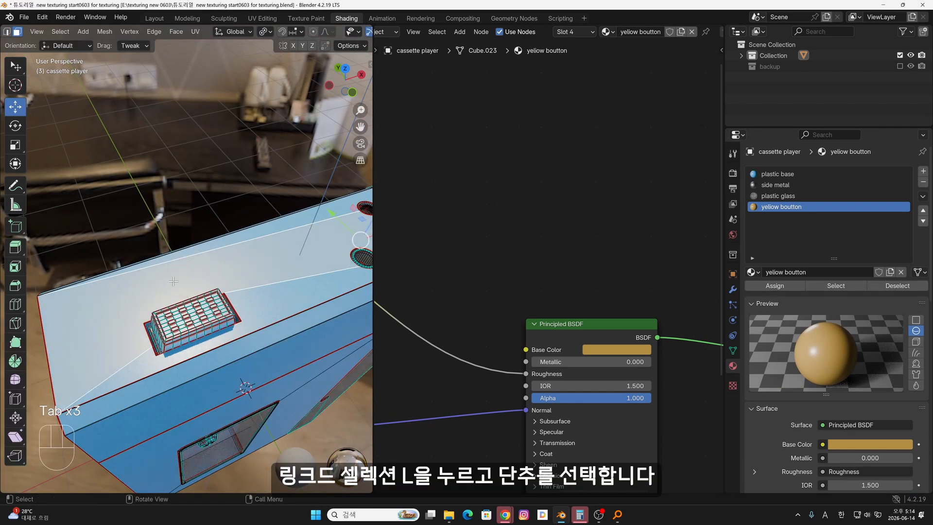
{"action": "key", "text": "l"}
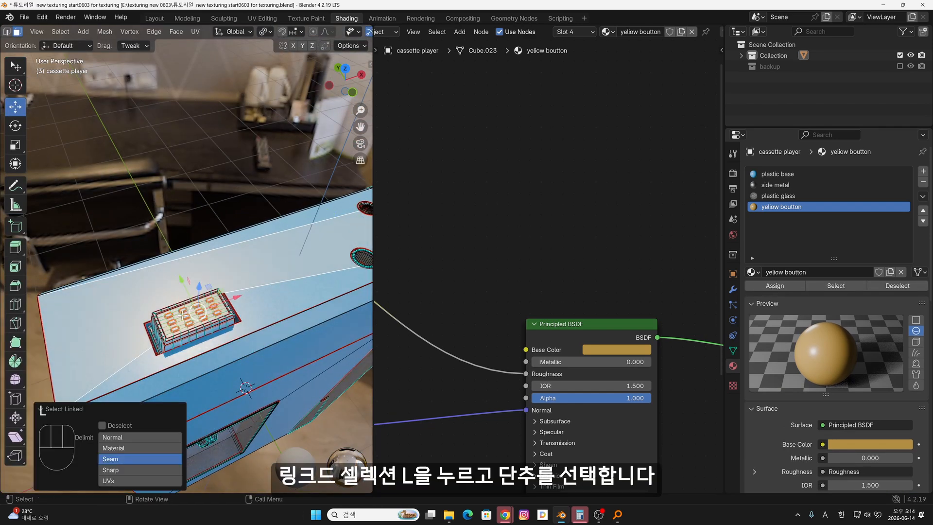
{"action": "left_click", "coordinate": [129, 437]}
{"action": "left_click", "coordinate": [196, 323]}
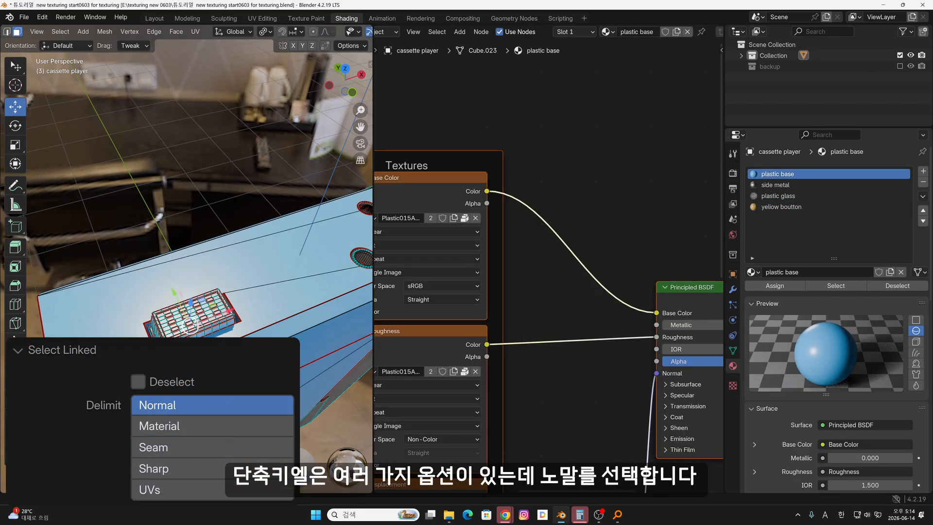
{"action": "key", "text": "l"}
- Assign the yellow boutton material to the selected button faces and return to Object Mode
{"action": "middle_click_drag", "start_coordinate": [208, 322], "coordinate": [223, 312]}
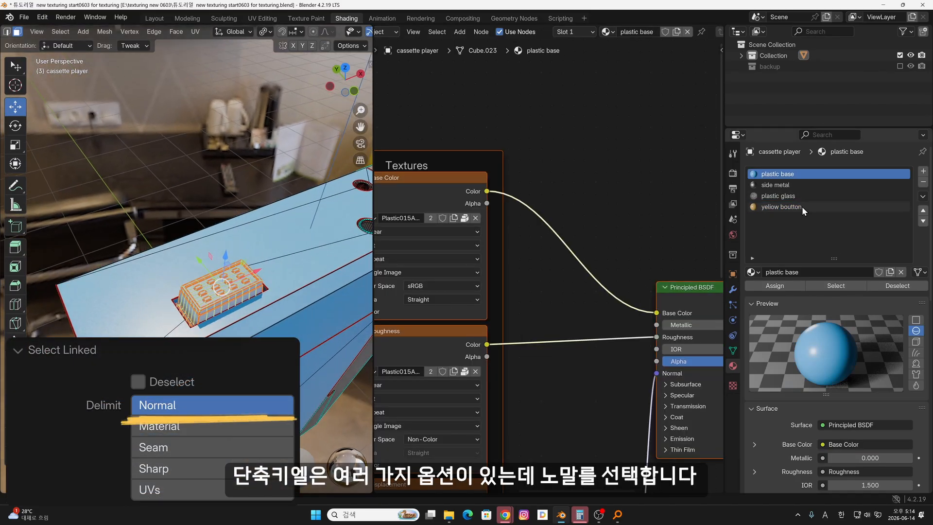
{"action": "left_click", "coordinate": [781, 206]}
{"action": "left_click", "coordinate": [777, 287]}
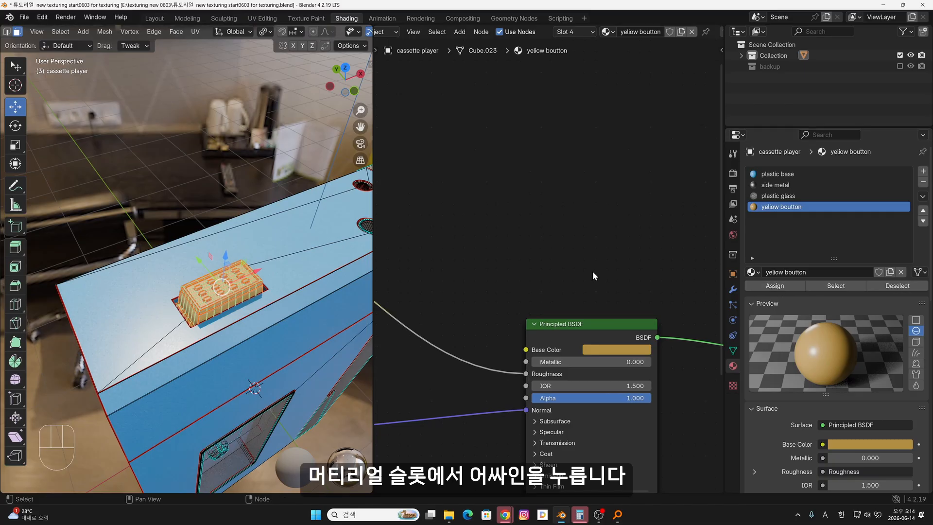
{"action": "key", "text": "Tab"}
{"action": "left_click", "coordinate": [161, 281]}
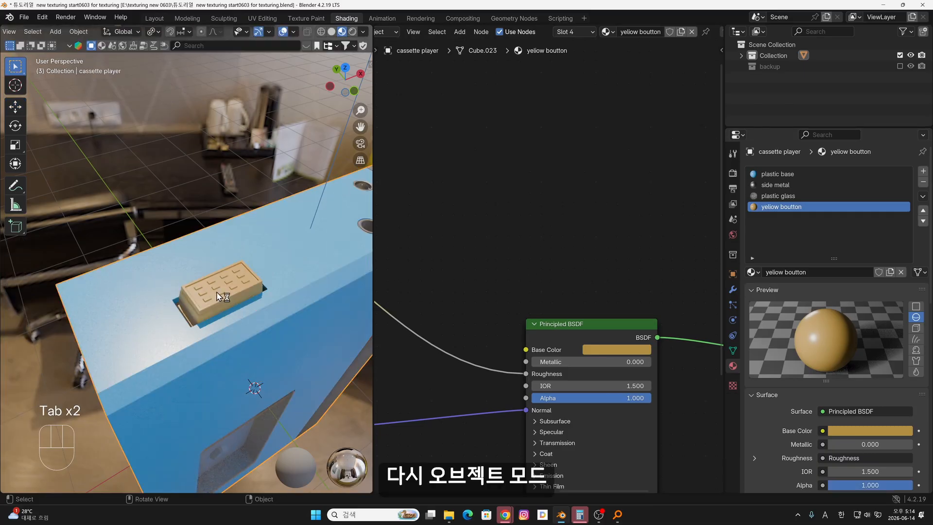
- Add a fifth material slot to the cassette player with a new material named emission
{"action": "middle_click_drag", "start_coordinate": [218, 294], "coordinate": [165, 304]}
{"action": "middle_click_drag", "start_coordinate": [253, 314], "coordinate": [173, 308]}
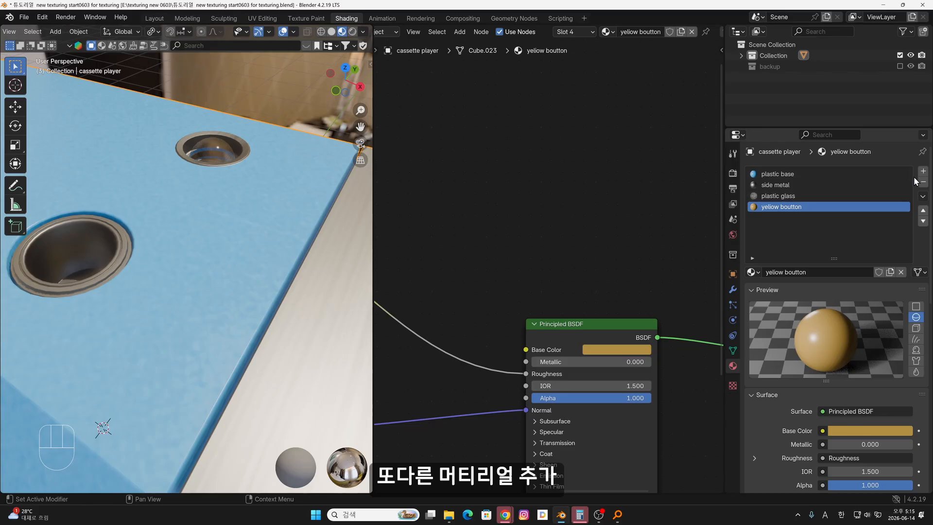
{"action": "left_click", "coordinate": [920, 175]}
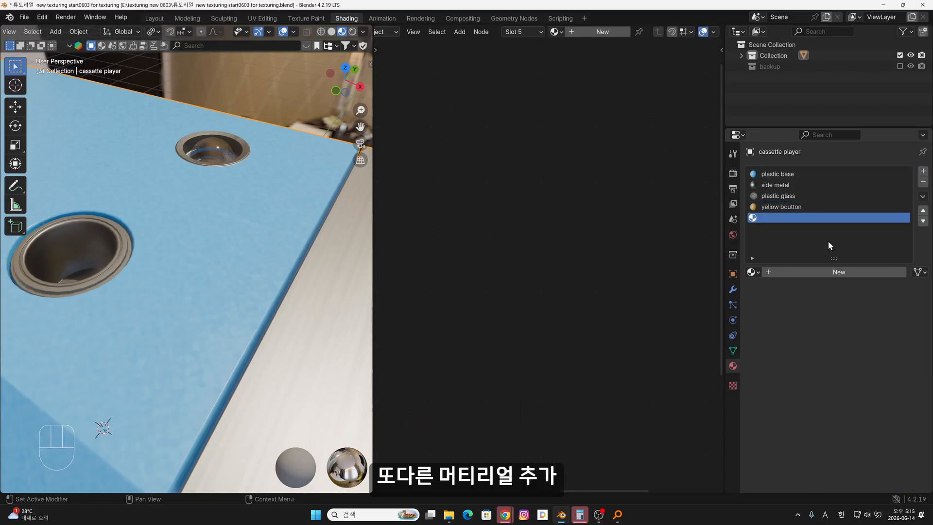
{"action": "left_click", "coordinate": [804, 276]}
{"action": "double_click", "coordinate": [804, 276]}
{"action": "type", "text": "emisson"}
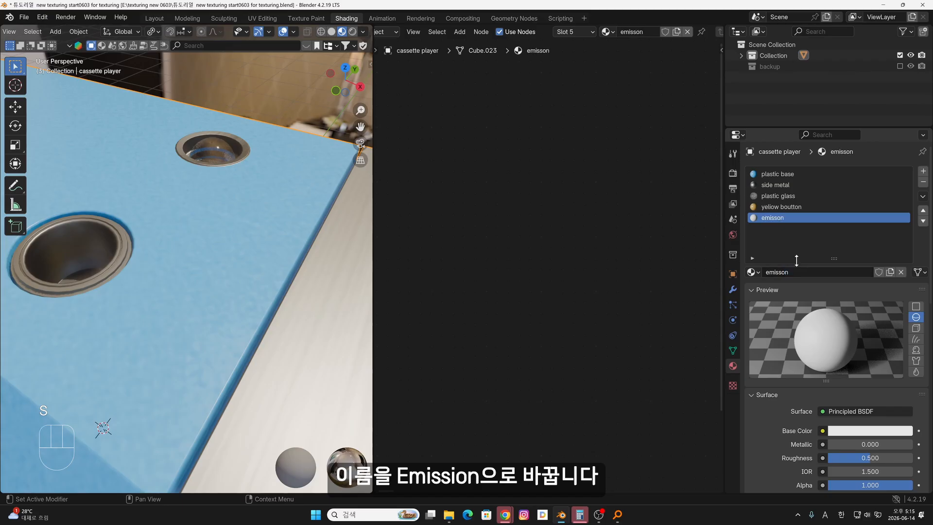
{"action": "left_click", "coordinate": [785, 270]}
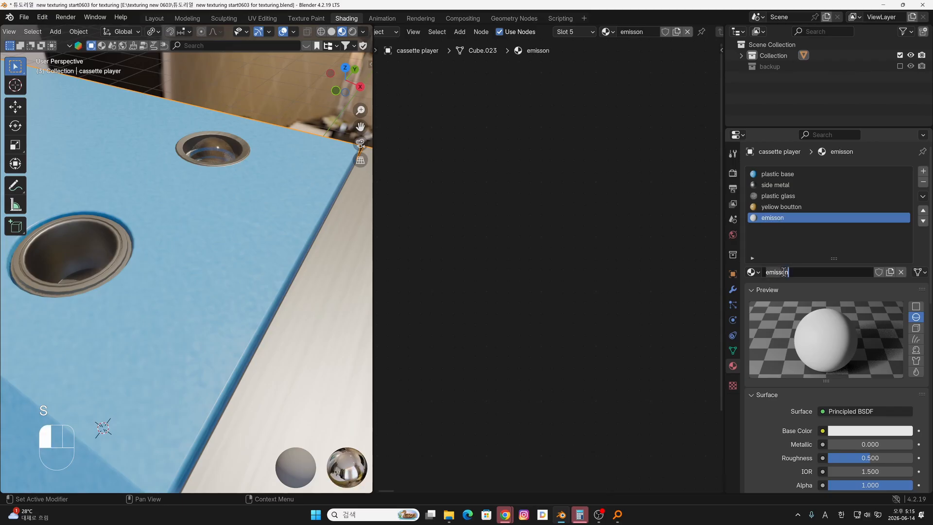
{"action": "left_click", "coordinate": [783, 272]}
{"action": "type", "text": "i"}
{"action": "key", "text": "Return"}
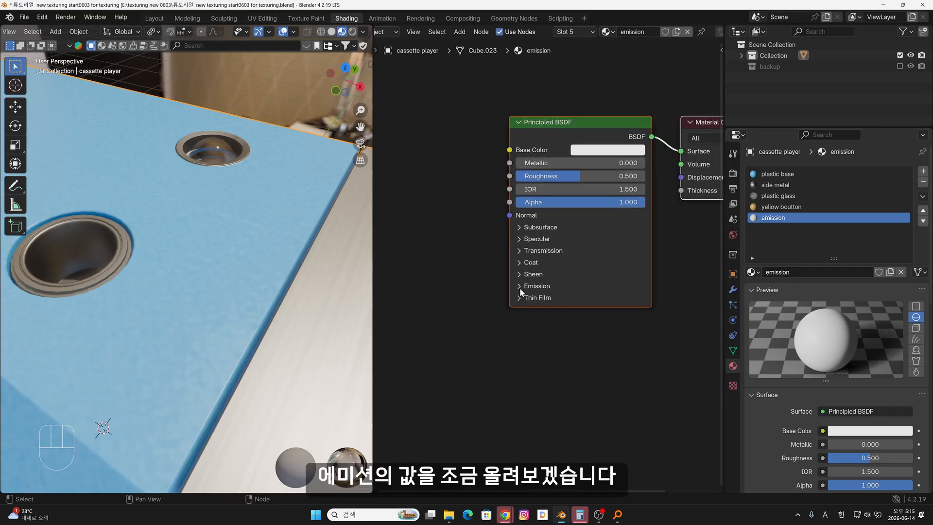
- Set the emission material's Emission Strength to 13.300 and its Emission Color to red
{"action": "left_click", "coordinate": [520, 286]}
{"action": "left_click_drag", "start_coordinate": [528, 315], "coordinate": [590, 315]}
{"action": "left_click", "coordinate": [606, 302]}
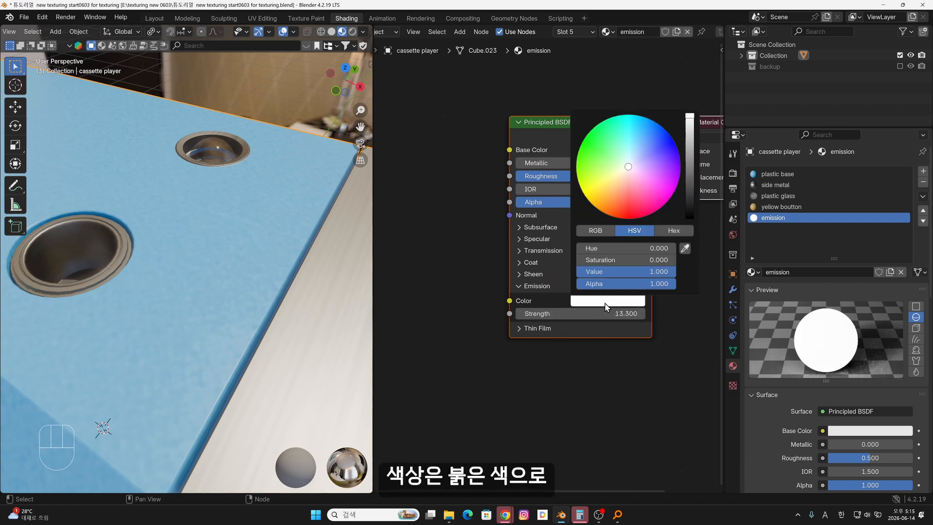
{"action": "mouse_move", "coordinate": [638, 177]}
{"action": "left_mouse_down"}
{"action": "mouse_move", "coordinate": [676, 188]}
{"action": "mouse_move", "coordinate": [647, 217]}
{"action": "left_mouse_up"}
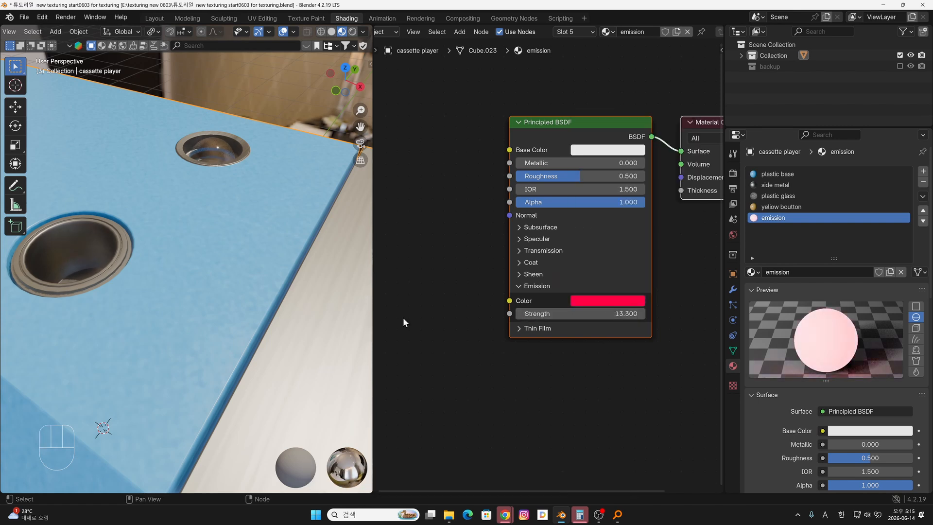
- In Edit Mode, assign the emission material to the linked faces of the small domed lamp on top, then return to Object Mode
{"action": "key", "text": "Tab"}
{"action": "key", "text": "Tab"}
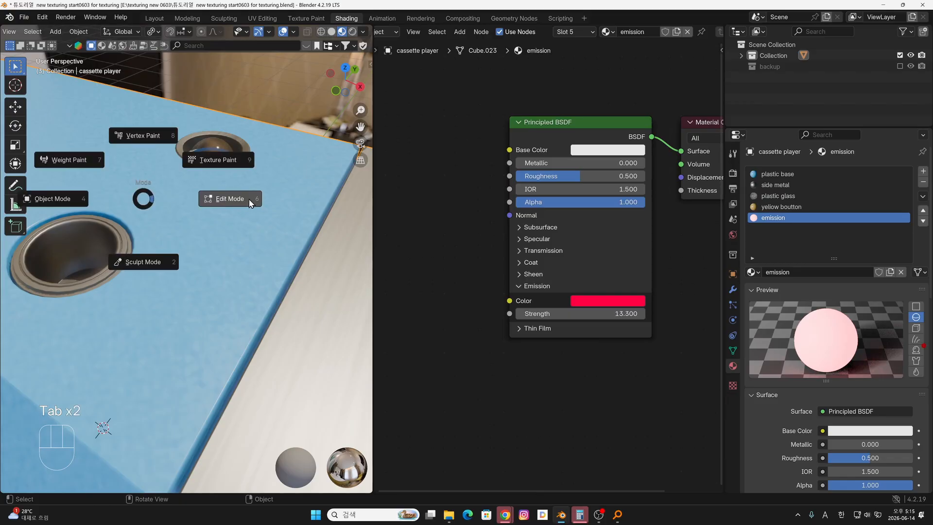
{"action": "key", "text": "l"}
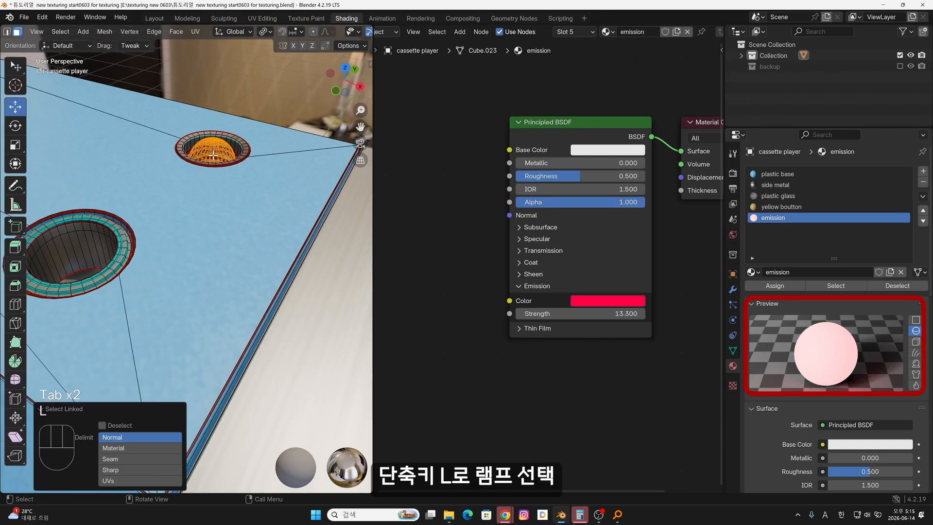
{"action": "left_click", "coordinate": [789, 287]}
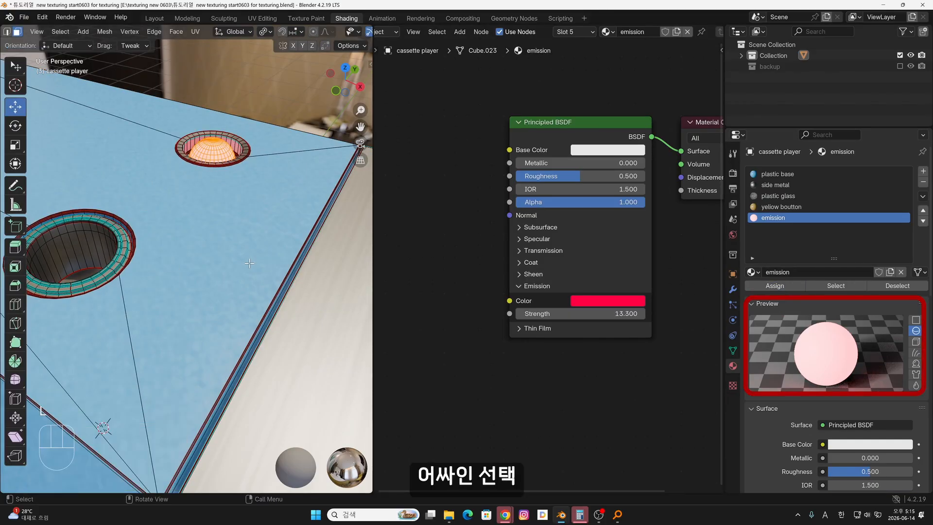
{"action": "key", "text": "Tab"}
- In Edit Mode, assign the side metal material to the linked faces of the two bolts on the blue panel, then return to Object Mode
{"action": "middle_click_drag", "start_coordinate": [171, 270], "coordinate": [210, 285]}
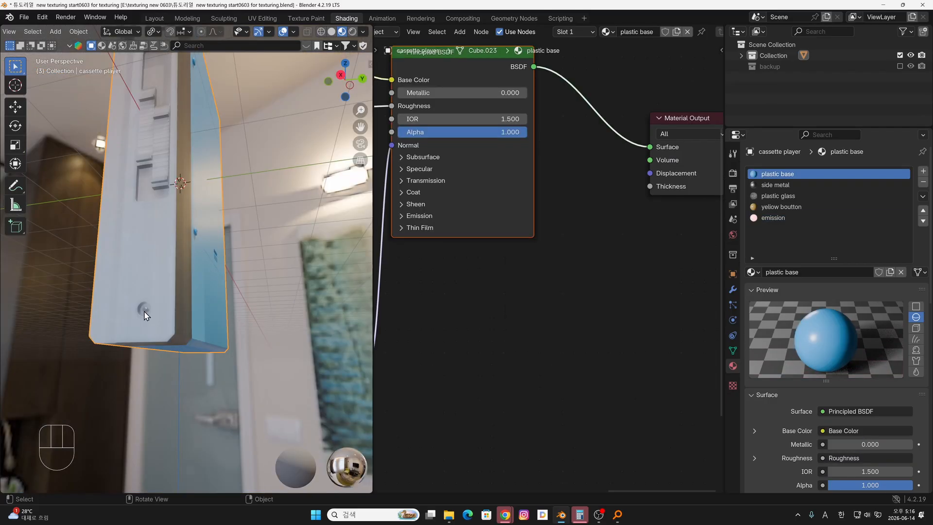
{"action": "middle_click_drag", "start_coordinate": [116, 350], "coordinate": [237, 366]}
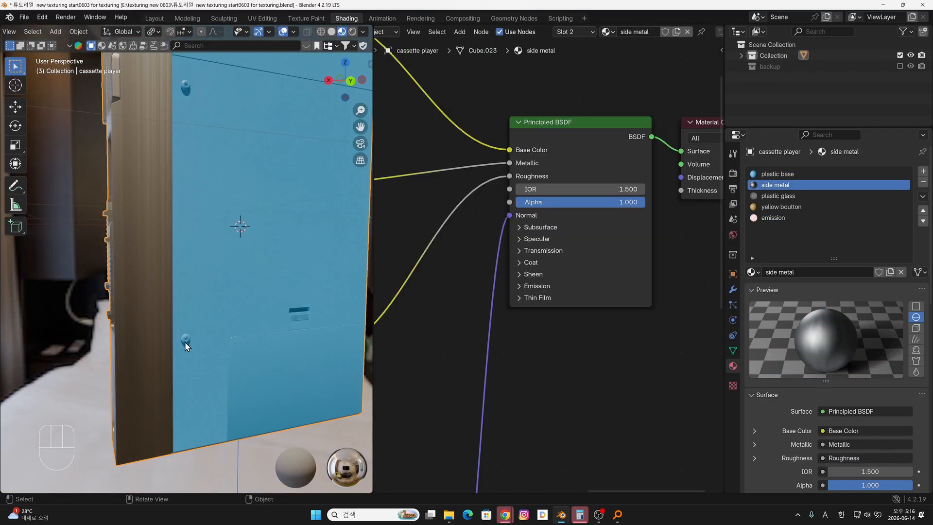
{"action": "key", "text": "Tab"}
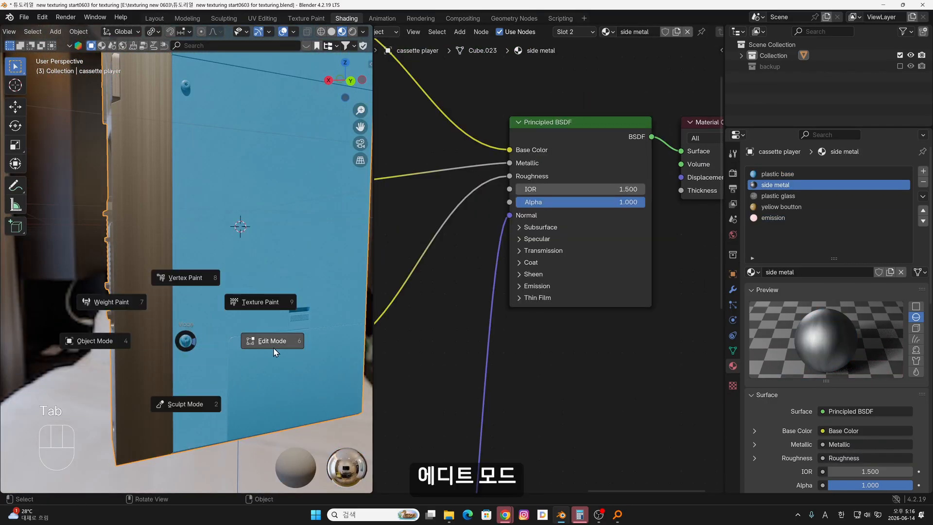
{"action": "key", "text": "l"}
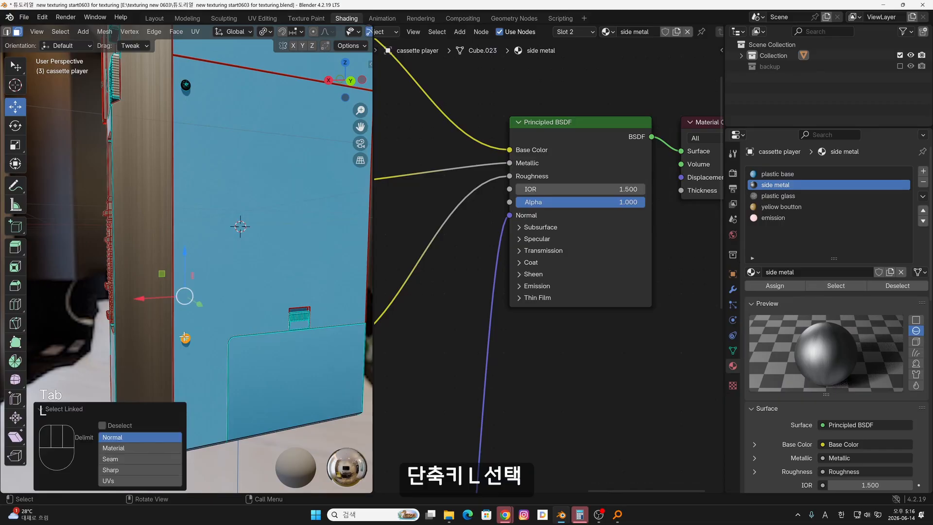
{"action": "key", "text": "l"}
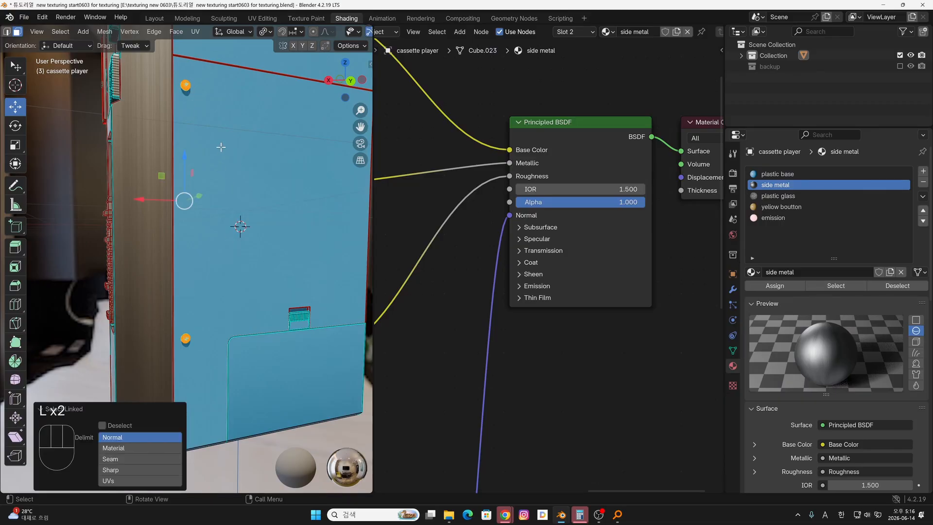
{"action": "left_click", "coordinate": [782, 283]}
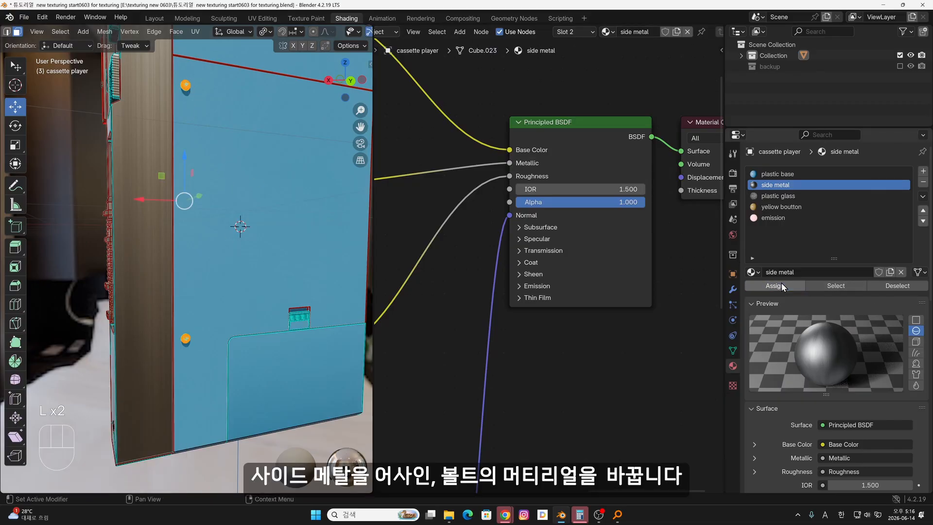
{"action": "key", "text": "Tab"}
{"action": "left_click", "coordinate": [234, 243]}
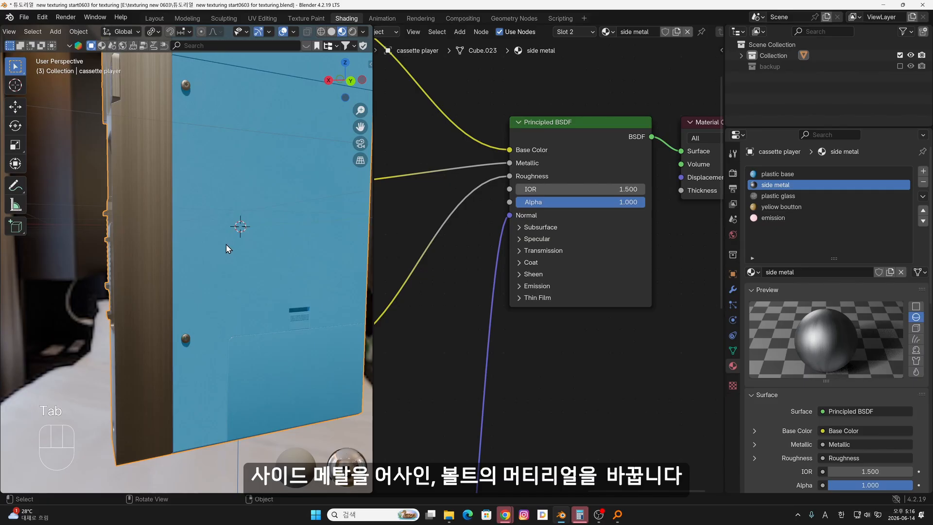
- Check the colour against the reference images and insert a Hue/Saturation/Value node between plastic base's Base Color texture and the Principled BSDF
{"action": "middle_click_drag", "start_coordinate": [228, 249], "coordinate": [360, 253]}
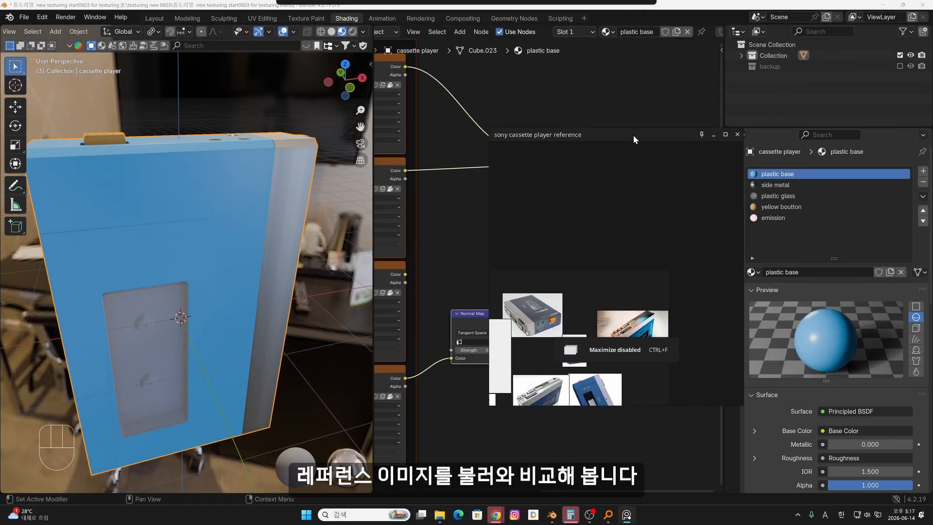
{"action": "middle_click_drag", "start_coordinate": [699, 333], "coordinate": [632, 262]}
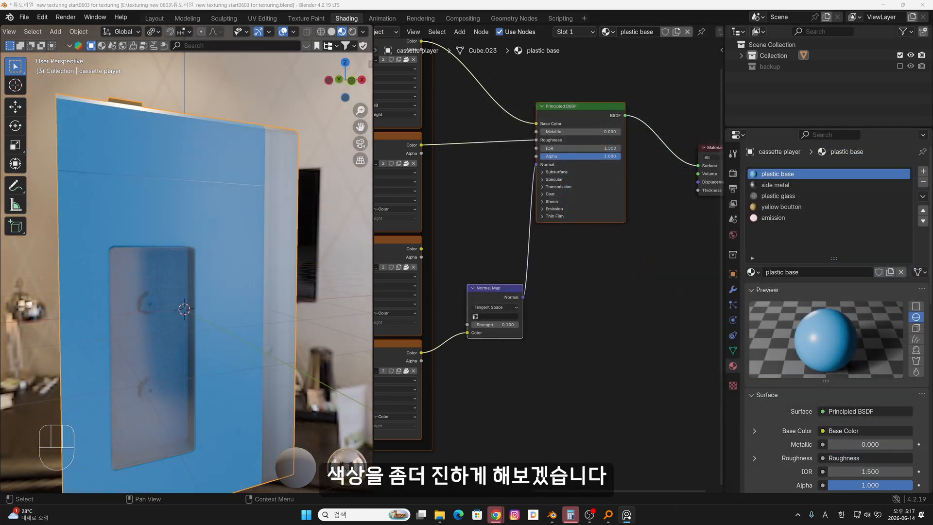
{"action": "middle_click_drag", "start_coordinate": [539, 333], "coordinate": [660, 466]}
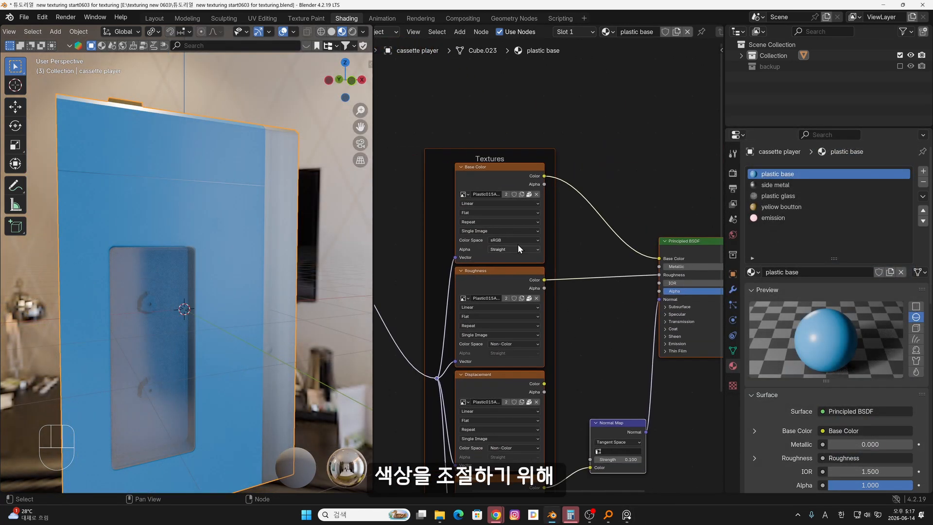
{"action": "middle_click_drag", "start_coordinate": [488, 179], "coordinate": [457, 187]}
{"action": "key", "text": "shift+a"}
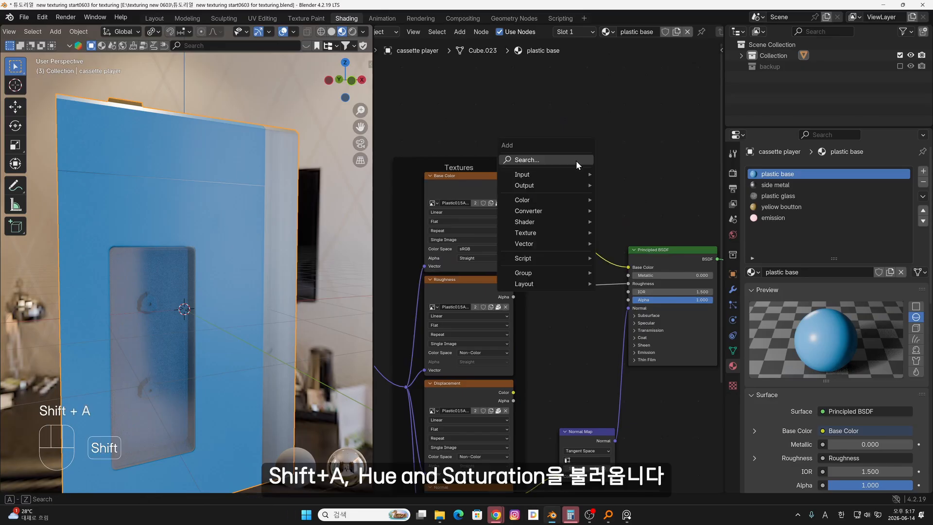
{"action": "left_click", "coordinate": [576, 160]}
{"action": "type", "text": "hue"}
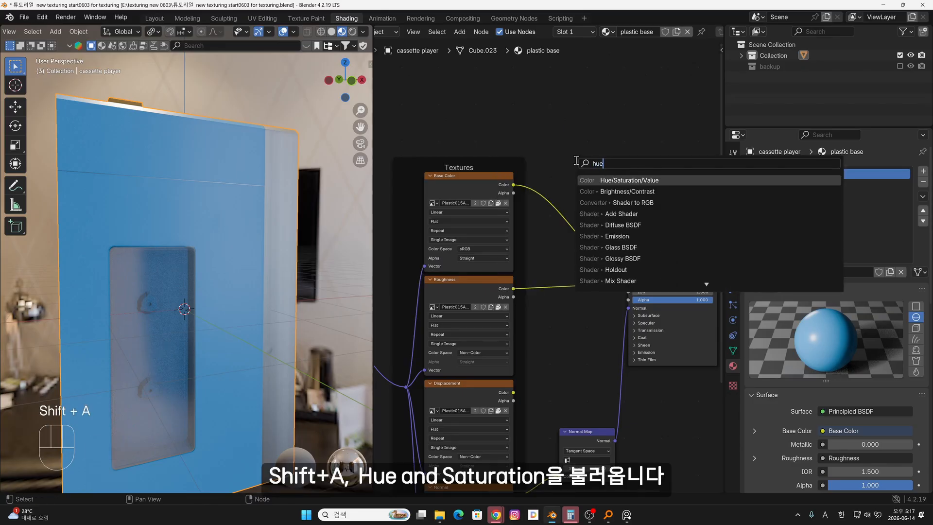
{"action": "left_click", "coordinate": [632, 180]}
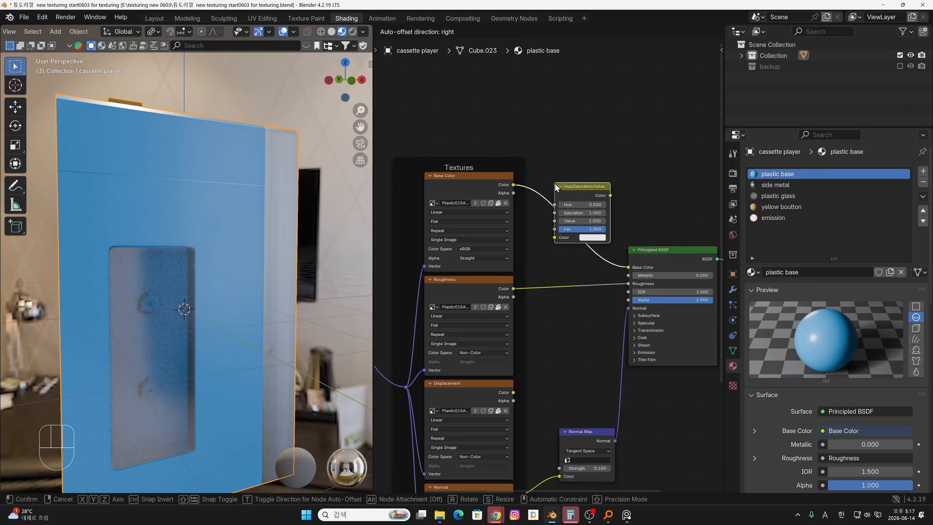
{"action": "left_click", "coordinate": [560, 189]}
- Deepen the plastic base's blue by adjusting the Hue/Saturation/Value node
{"action": "scroll", "coordinate": [122, 255], "scroll_direction": "up", "scroll_amount": 4}
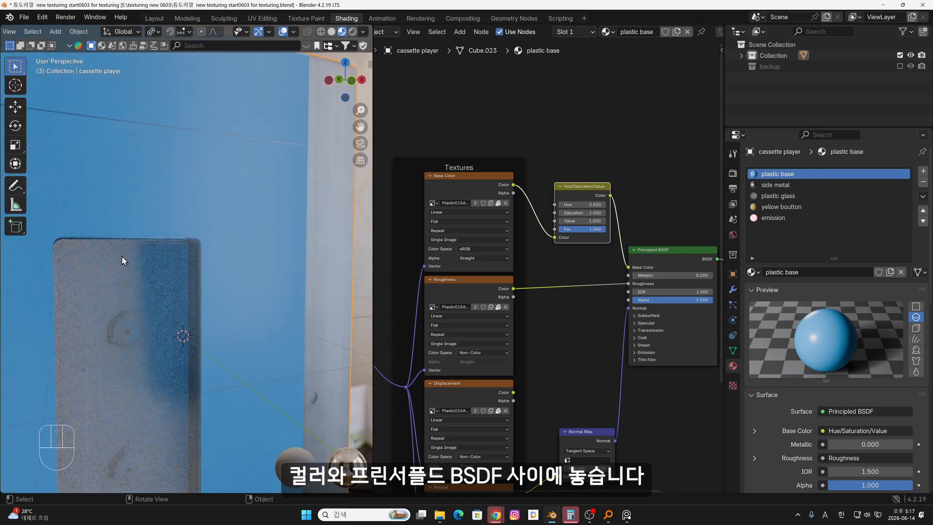
{"action": "middle_click_drag", "start_coordinate": [250, 220], "coordinate": [283, 320], "text": "shift"}
{"action": "scroll", "coordinate": [263, 257], "scroll_direction": "up", "scroll_amount": 4}
{"action": "scroll", "coordinate": [259, 253], "scroll_direction": "down", "scroll_amount": 4}
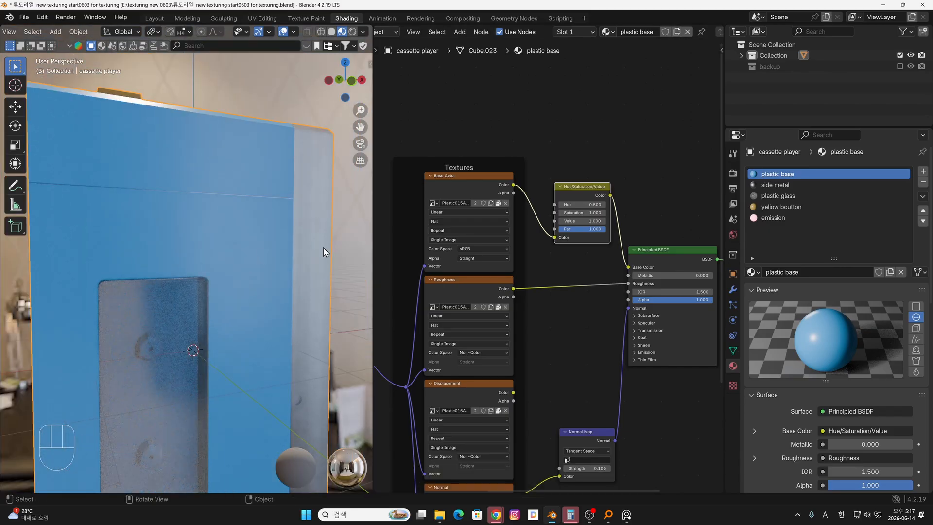
{"action": "left_click_drag", "start_coordinate": [583, 212], "coordinate": [559, 220]}
{"action": "scroll", "coordinate": [302, 243], "scroll_direction": "down", "scroll_amount": 1}
{"action": "middle_click_drag", "start_coordinate": [301, 243], "coordinate": [246, 263]}
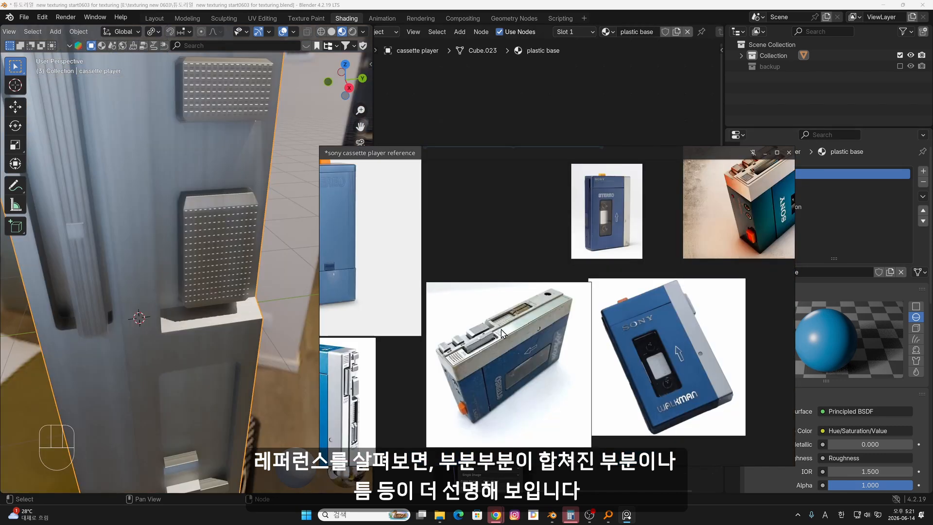
- Move plastic base's Material Output node farther from the Principled BSDF and add an Ambient Occlusion node above the shader
{"action": "scroll", "coordinate": [531, 328], "scroll_direction": "down", "scroll_amount": 3}
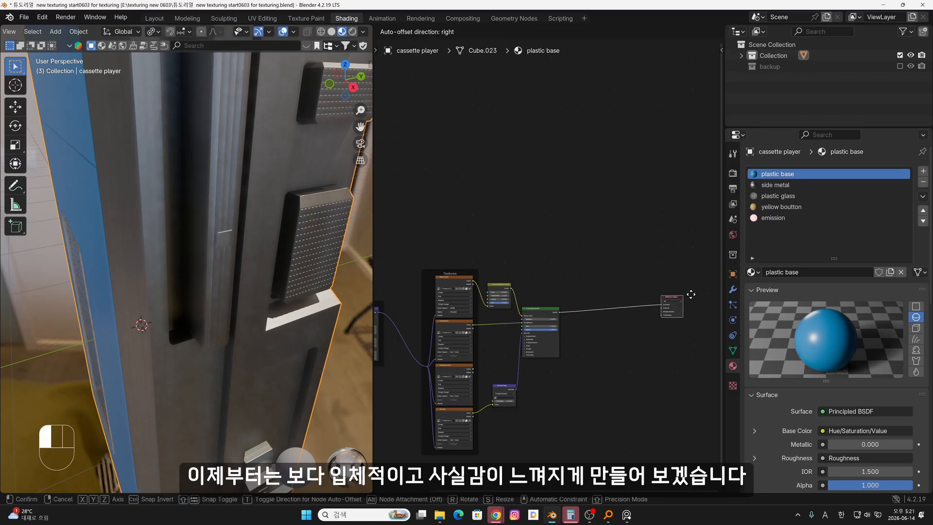
{"action": "left_click_drag", "start_coordinate": [601, 327], "coordinate": [670, 293]}
{"action": "key", "text": "shift+a"}
{"action": "left_click", "coordinate": [553, 240]}
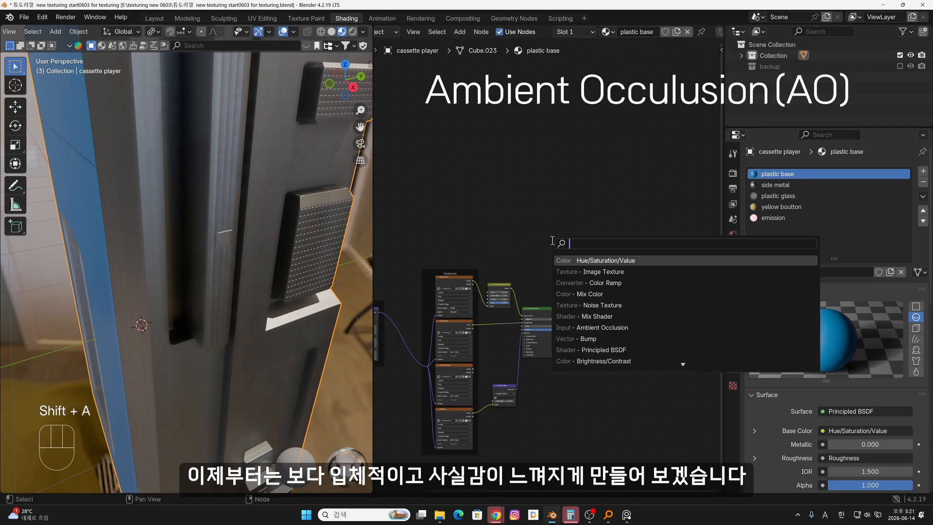
{"action": "type", "text": "am"}
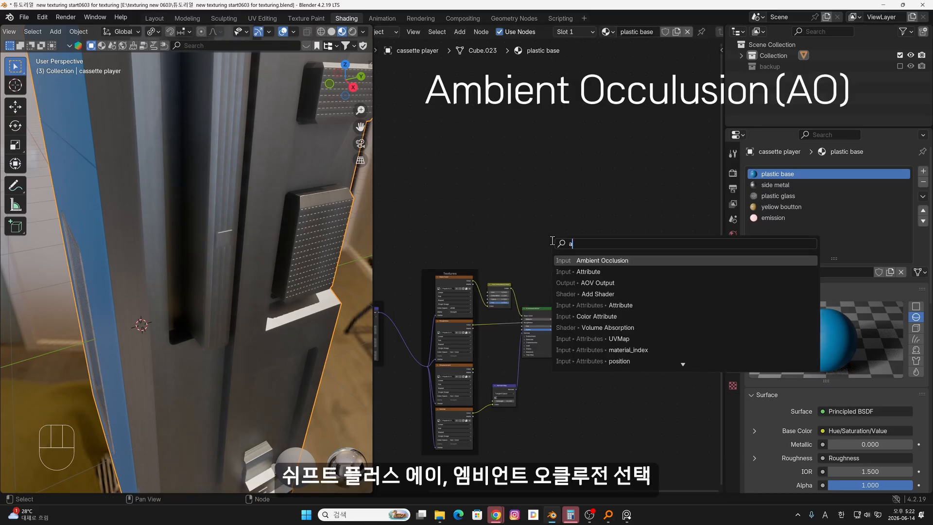
{"action": "left_click", "coordinate": [604, 261]}
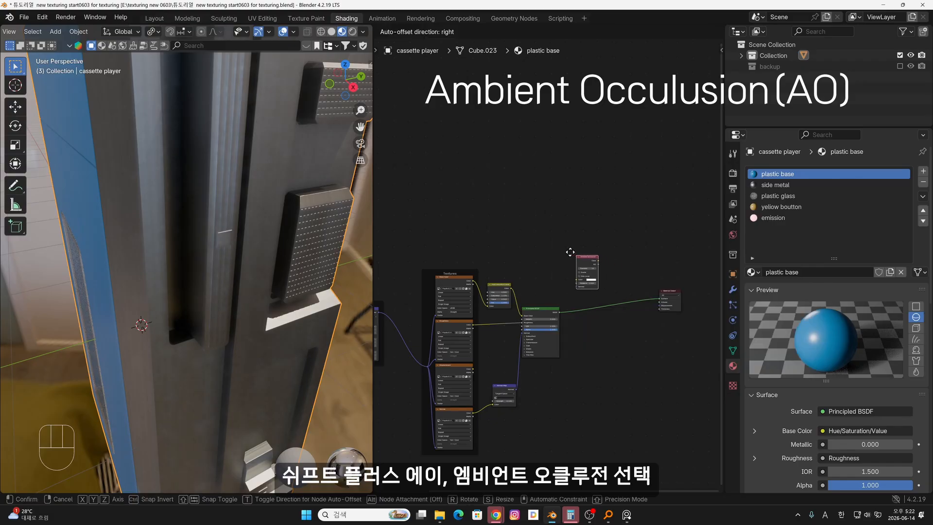
{"action": "left_click", "coordinate": [560, 249]}
{"action": "left_click", "coordinate": [734, 174]}
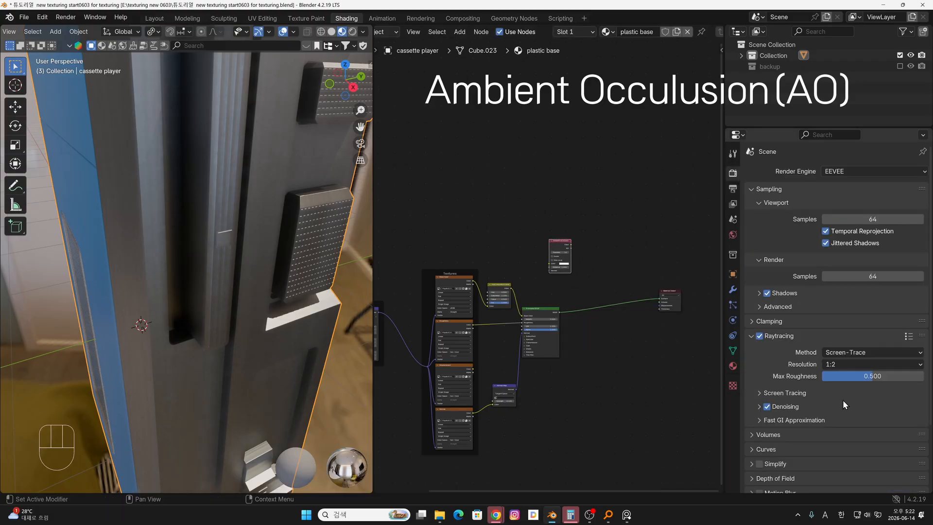
{"action": "left_click", "coordinate": [733, 366]}
- Add a Color Ramp node beside the Ambient Occlusion node
{"action": "scroll", "coordinate": [556, 214], "scroll_direction": "up", "scroll_amount": 2}
{"action": "key", "text": "shift+a"}
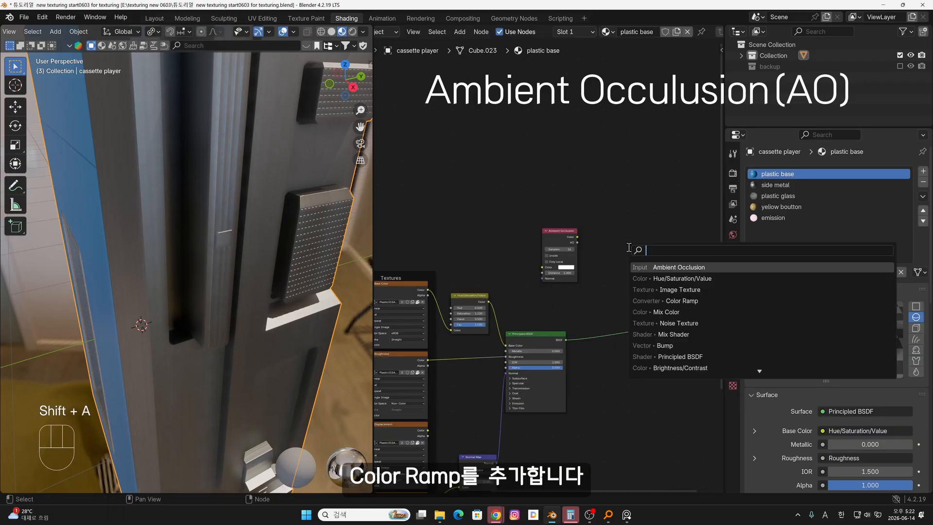
{"action": "left_click", "coordinate": [681, 298]}
{"action": "left_click", "coordinate": [681, 296]}
{"action": "middle_click_drag", "start_coordinate": [681, 296], "coordinate": [611, 316]}
- Add a Mix Shader node after the Color Ramp and reposition the Material Output node
{"action": "key", "text": "shift+a"}
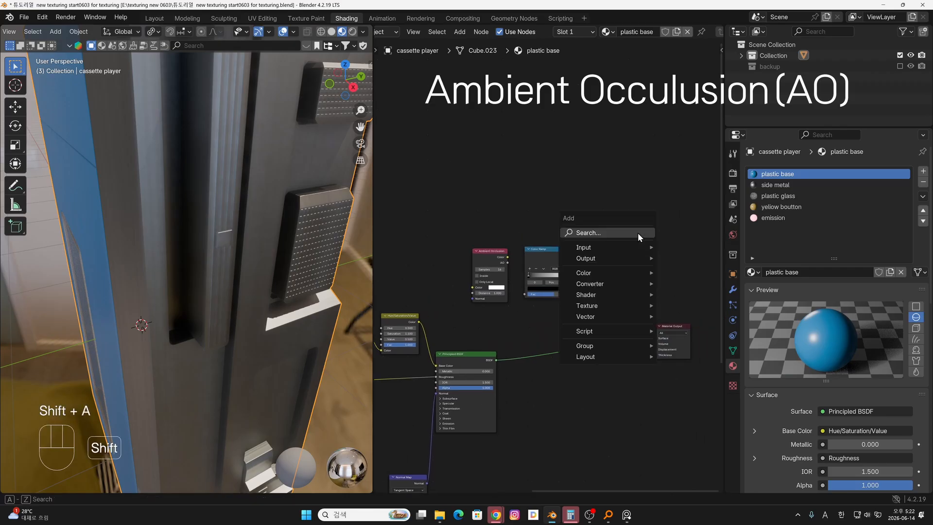
{"action": "left_click", "coordinate": [638, 232]}
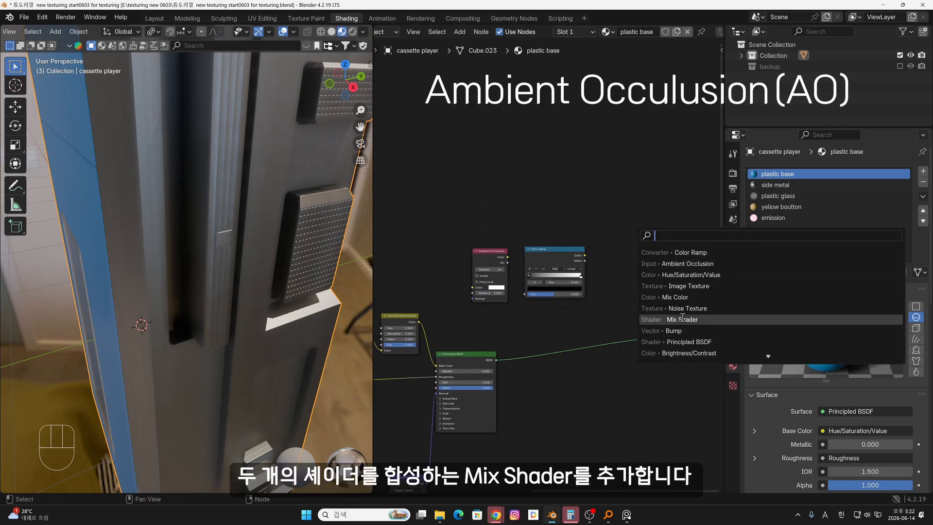
{"action": "left_click", "coordinate": [683, 319]}
{"action": "left_click", "coordinate": [610, 256]}
{"action": "scroll", "coordinate": [638, 301], "scroll_direction": "up", "scroll_amount": 3}
{"action": "left_click_drag", "start_coordinate": [710, 340], "coordinate": [715, 324]}
{"action": "middle_click_drag", "start_coordinate": [614, 297], "coordinate": [559, 301]}
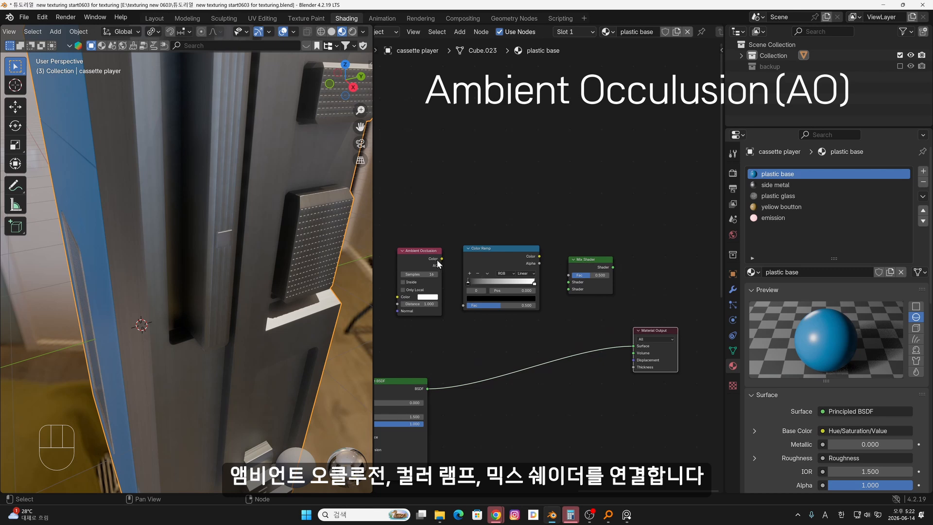
- Wire Ambient Occlusion Color through the Color Ramp into Mix Shader's Fac, Principled BSDF into its lower Shader input, and Mix Shader into Material Output's Surface
{"action": "left_click_drag", "start_coordinate": [437, 261], "coordinate": [463, 305]}
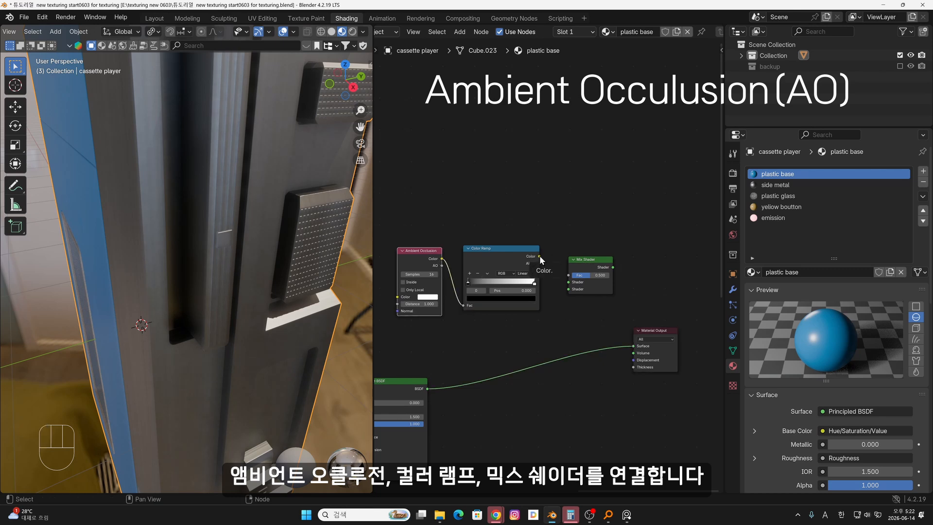
{"action": "left_click_drag", "start_coordinate": [551, 276], "coordinate": [568, 275]}
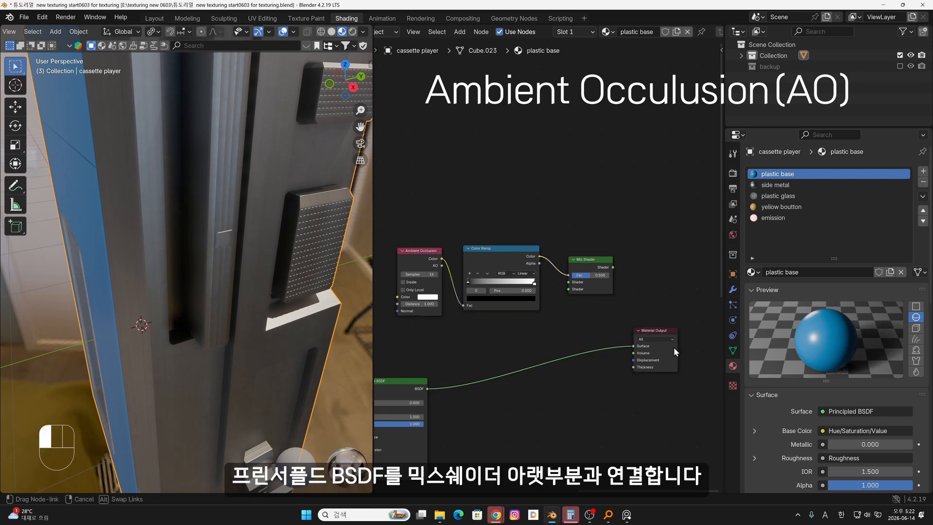
{"action": "left_click_drag", "start_coordinate": [633, 345], "coordinate": [592, 325]}
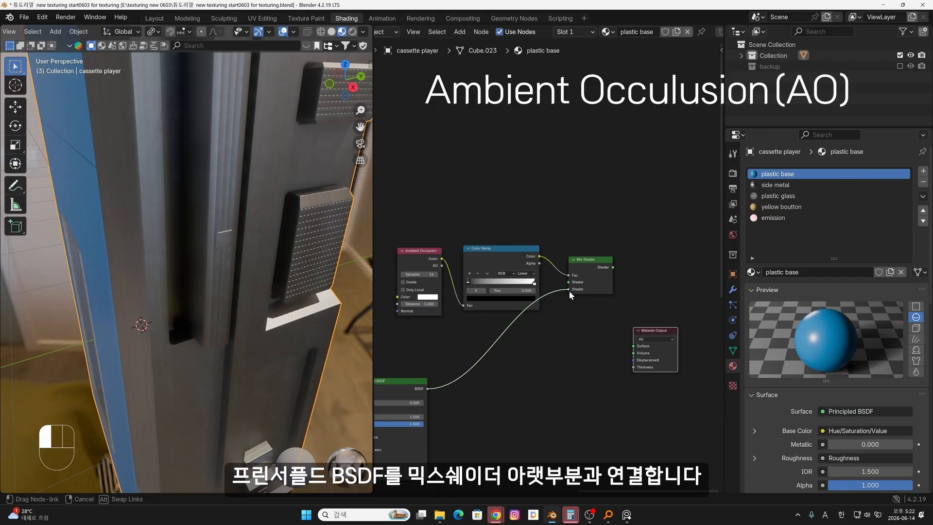
{"action": "left_click_drag", "start_coordinate": [570, 291], "coordinate": [570, 291]}
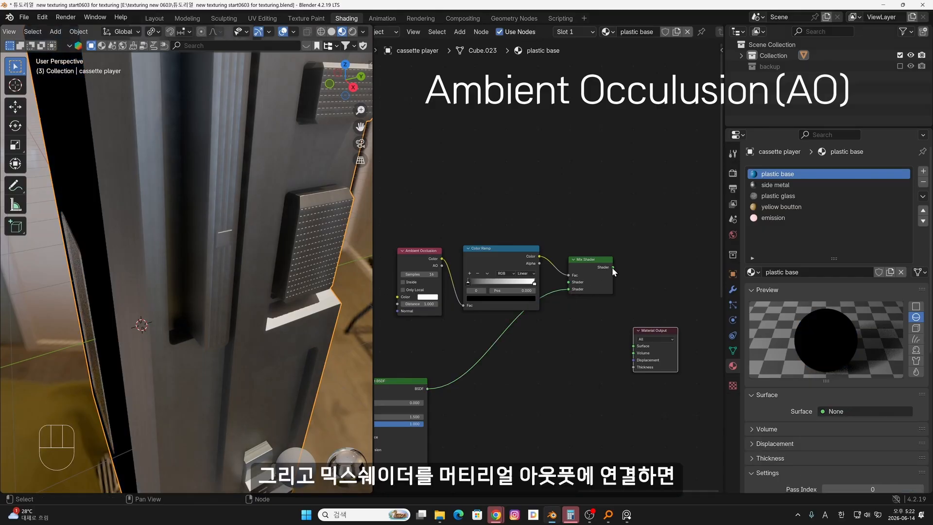
{"action": "left_click_drag", "start_coordinate": [613, 268], "coordinate": [614, 358]}
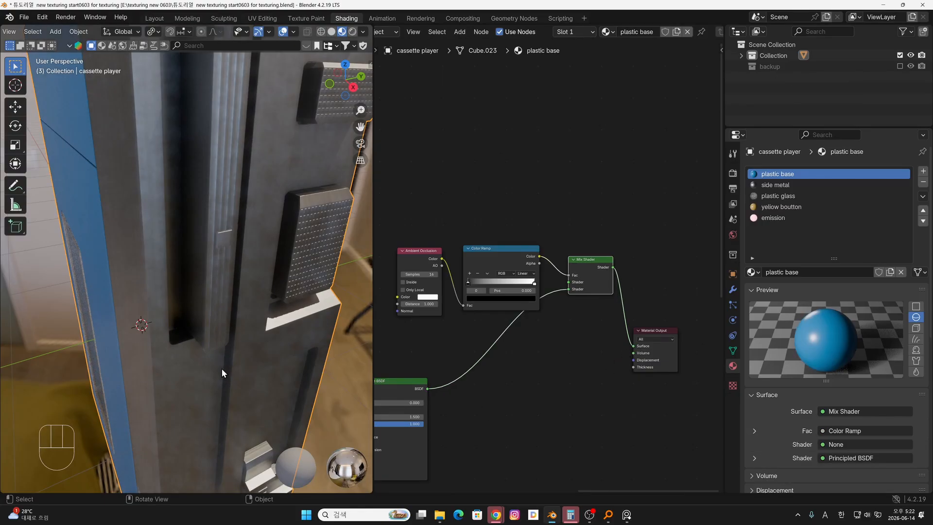
- Compare the plastic base with and without ambient occlusion by previewing the Principled BSDF and Mix Shader outputs in turn
{"action": "scroll", "coordinate": [222, 368], "scroll_direction": "down", "scroll_amount": 5}
{"action": "middle_click_drag", "start_coordinate": [174, 322], "coordinate": [281, 285]}
{"action": "scroll", "coordinate": [254, 325], "scroll_direction": "up", "scroll_amount": 3}
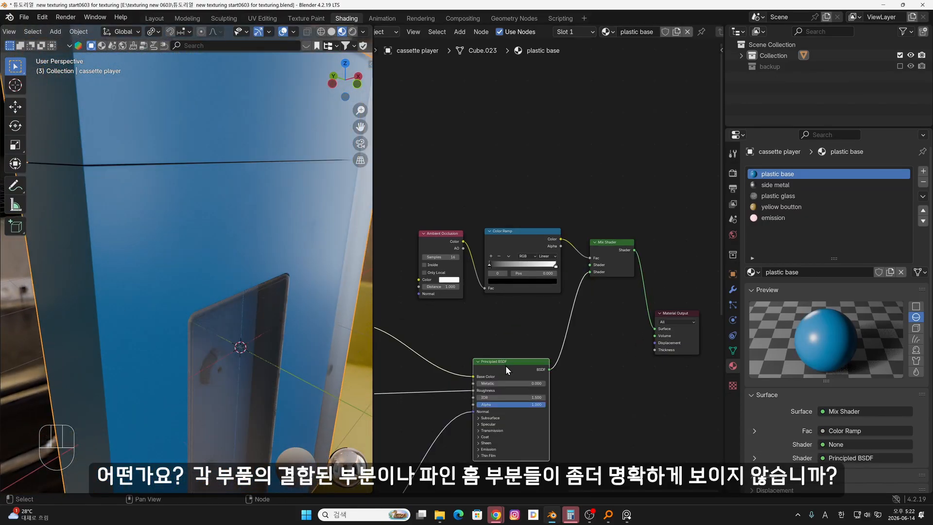
{"action": "left_click", "coordinate": [506, 366], "text": "ctrl+shift"}
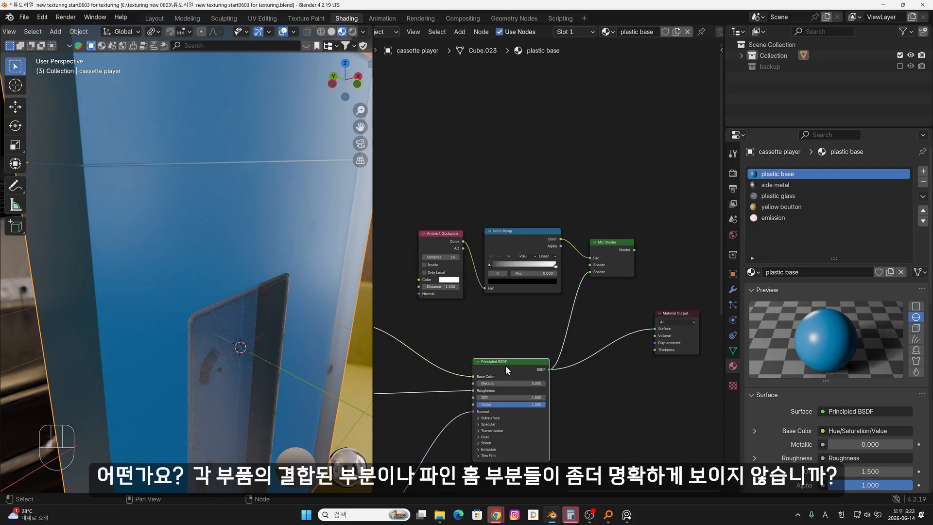
{"action": "left_click", "coordinate": [608, 249], "text": "ctrl+shift"}
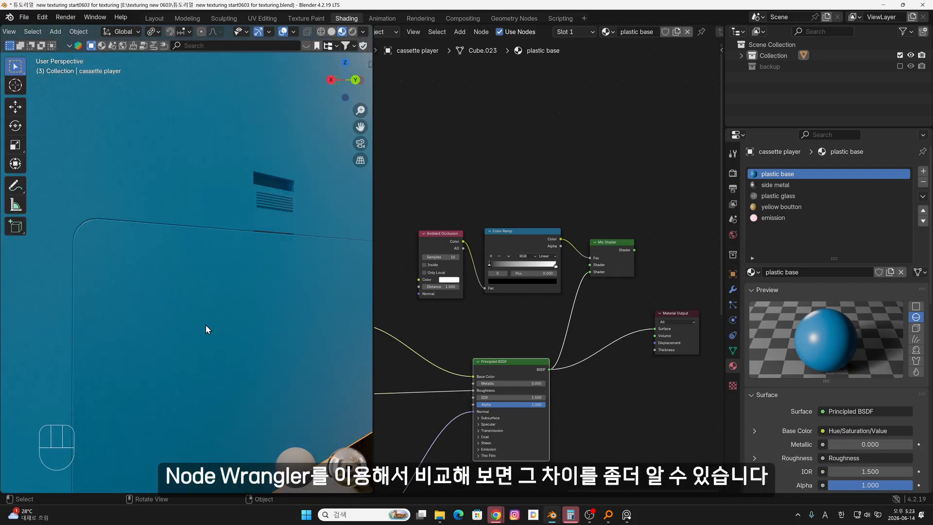
{"action": "left_click", "coordinate": [601, 247], "text": "ctrl+shift"}
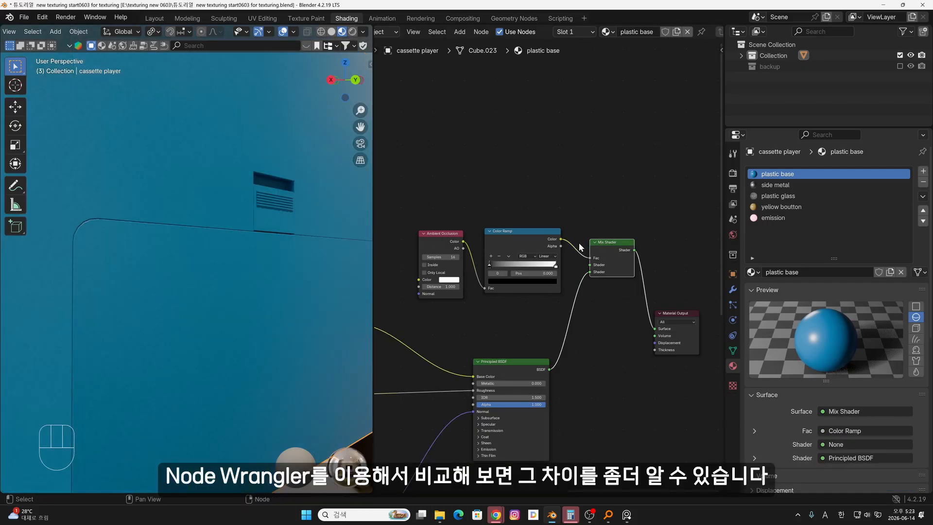
- Strengthen the seam shading by moving the Color Ramp's black stop to about 0.60 and its white stop closer to it
{"action": "scroll", "coordinate": [526, 294], "scroll_direction": "up", "scroll_amount": 1}
{"action": "left_click", "coordinate": [484, 270]}
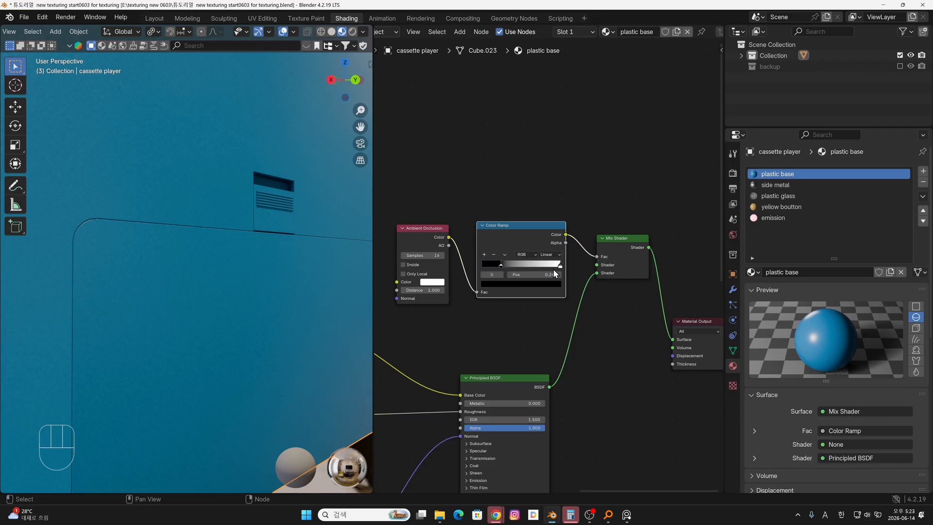
{"action": "left_click_drag", "start_coordinate": [559, 268], "coordinate": [530, 268]}
{"action": "middle_click_drag", "start_coordinate": [234, 216], "coordinate": [226, 250]}
{"action": "scroll", "coordinate": [177, 218], "scroll_direction": "up", "scroll_amount": 5}
{"action": "middle_click_drag", "start_coordinate": [225, 250], "coordinate": [239, 250]}
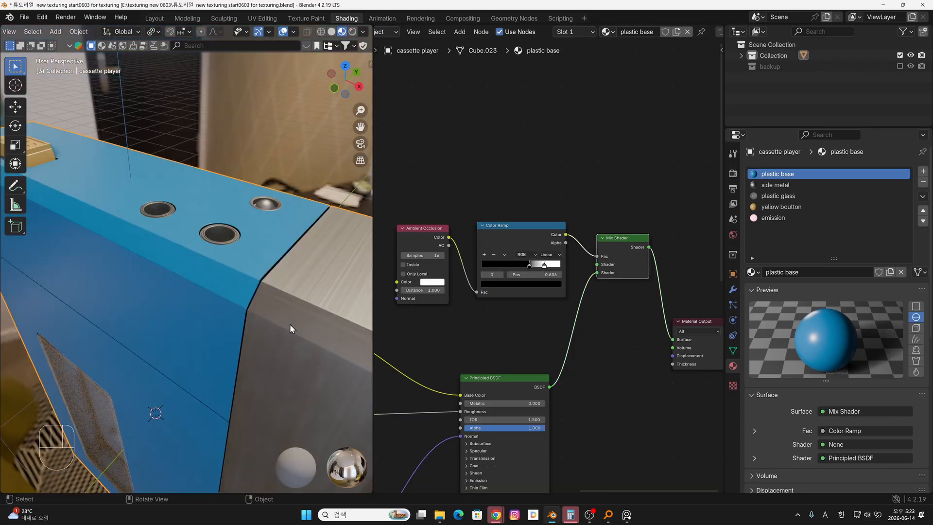
{"action": "middle_click_drag", "start_coordinate": [290, 324], "coordinate": [272, 336]}
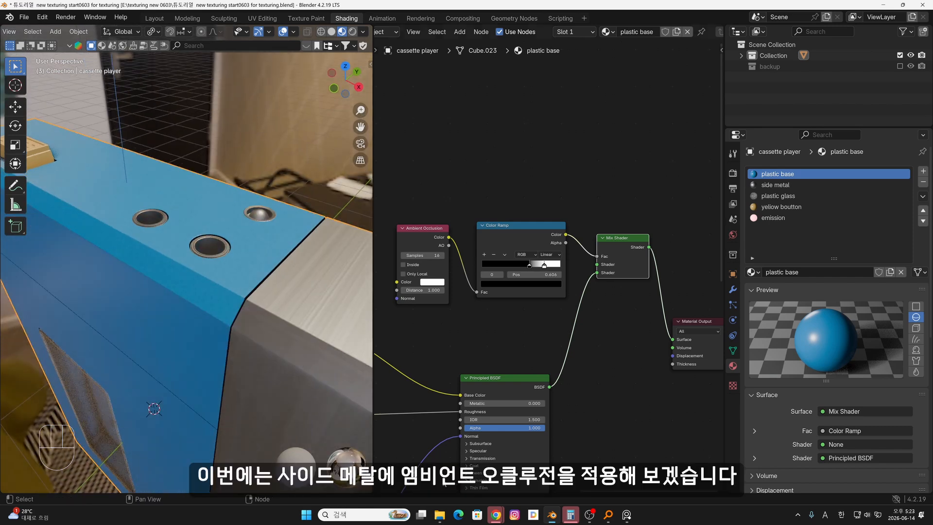
- Copy the Ambient Occlusion, Color Ramp and Mix Shader nodes from plastic base and paste them into the side metal material
{"action": "left_click", "coordinate": [782, 187]}
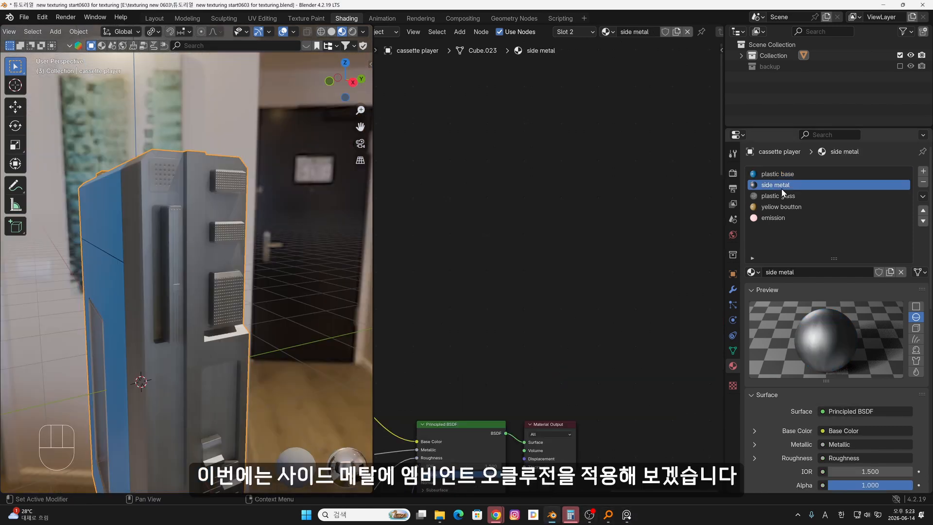
{"action": "scroll", "coordinate": [539, 356], "scroll_direction": "down", "scroll_amount": 3}
{"action": "mouse_move", "coordinate": [550, 353]}
{"action": "middle_mouse_down"}
{"action": "mouse_move", "coordinate": [679, 212]}
{"action": "mouse_move", "coordinate": [541, 340]}
{"action": "middle_mouse_up"}
{"action": "left_click", "coordinate": [790, 174]}
{"action": "left_click_drag", "start_coordinate": [416, 191], "coordinate": [647, 277]}
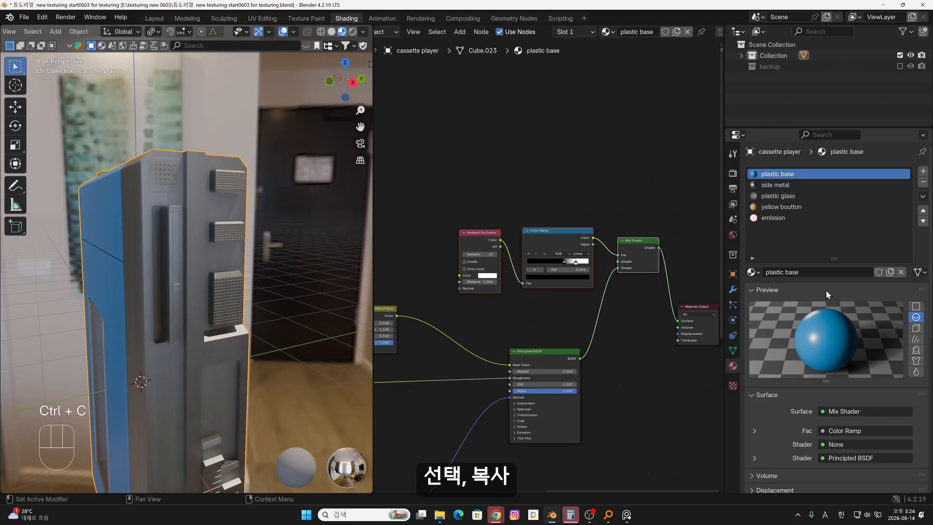
{"action": "left_click", "coordinate": [785, 187]}
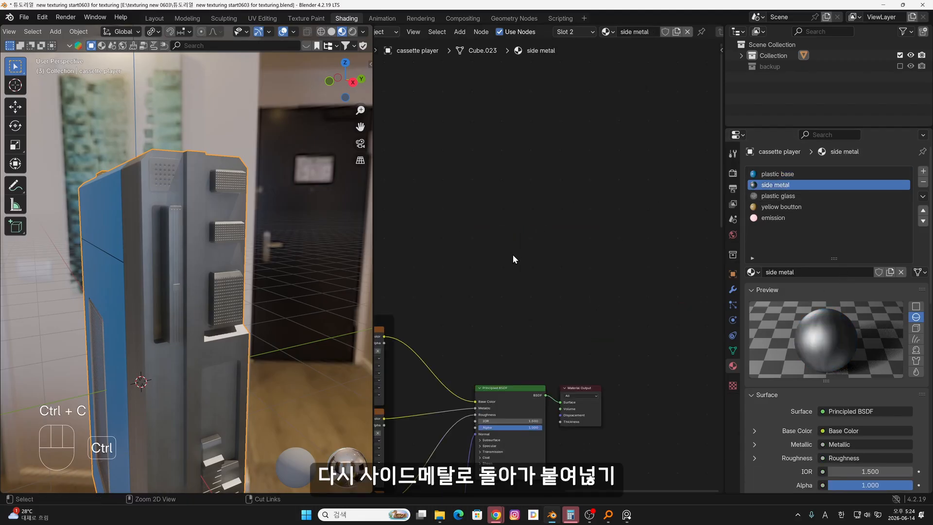
{"action": "key", "text": "ctrl+v"}
- In the side metal material, wire Mix Shader into Material Output's Surface and Principled BSDF into Mix Shader's lower Shader input
{"action": "left_click_drag", "start_coordinate": [591, 386], "coordinate": [597, 249]}
{"action": "middle_click_drag", "start_coordinate": [502, 412], "coordinate": [621, 410], "text": "shift"}
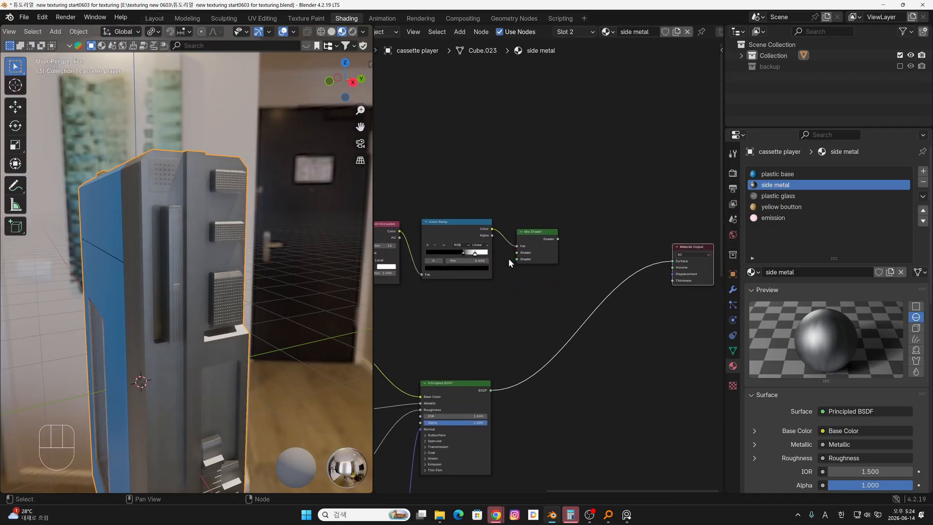
{"action": "left_click_drag", "start_coordinate": [558, 239], "coordinate": [673, 261]}
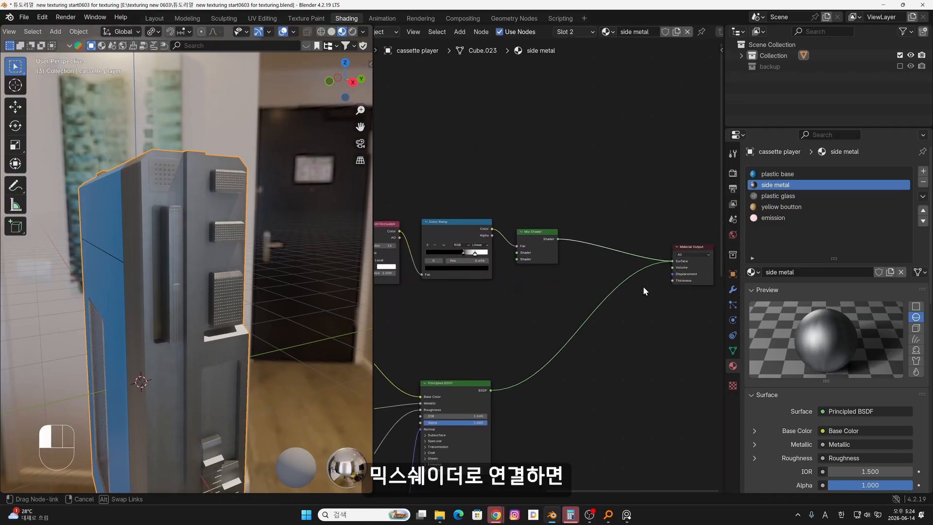
{"action": "left_click_drag", "start_coordinate": [490, 391], "coordinate": [501, 265]}
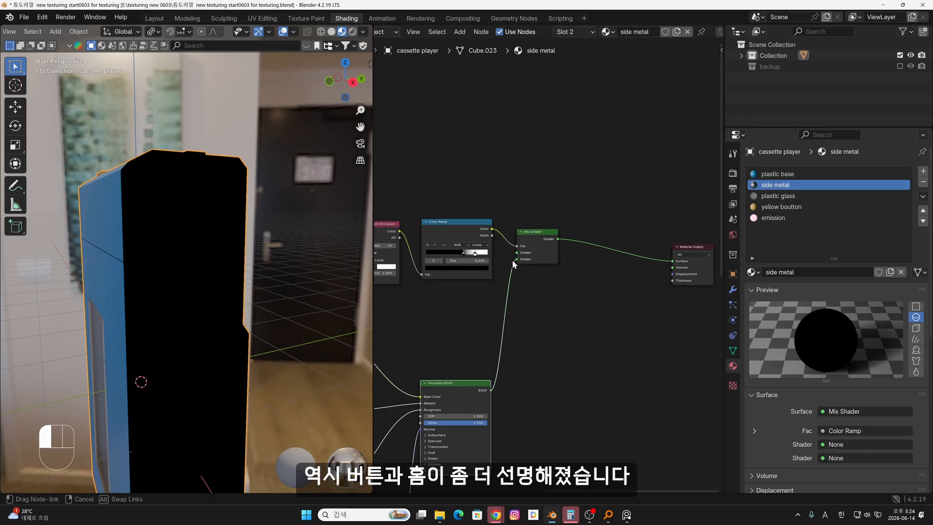
{"action": "left_click_drag", "start_coordinate": [520, 346], "coordinate": [518, 348]}
{"action": "middle_click_drag", "start_coordinate": [197, 367], "coordinate": [151, 336]}
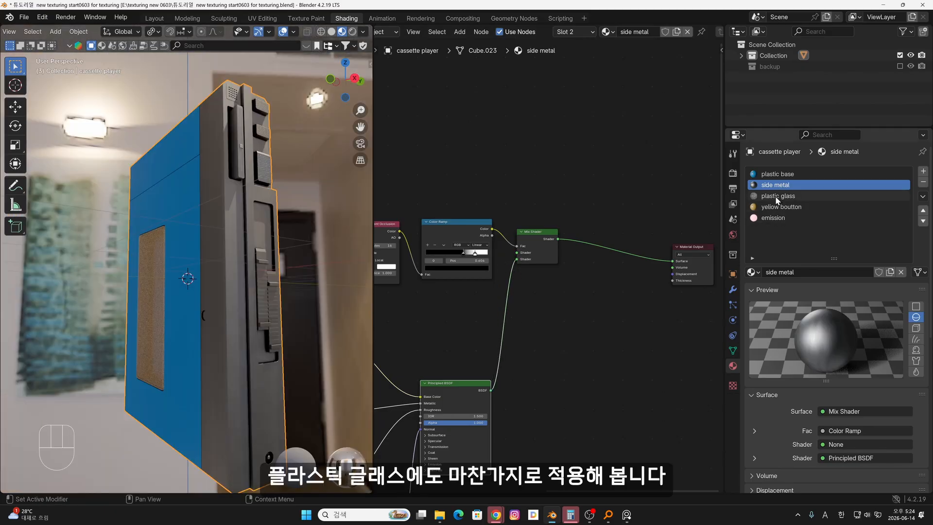
- Paste the ambient occlusion nodes into plastic glass, wiring Principled BSDF into Mix Shader's lower Shader input and Mix Shader into Surface
{"action": "left_click", "coordinate": [778, 196]}
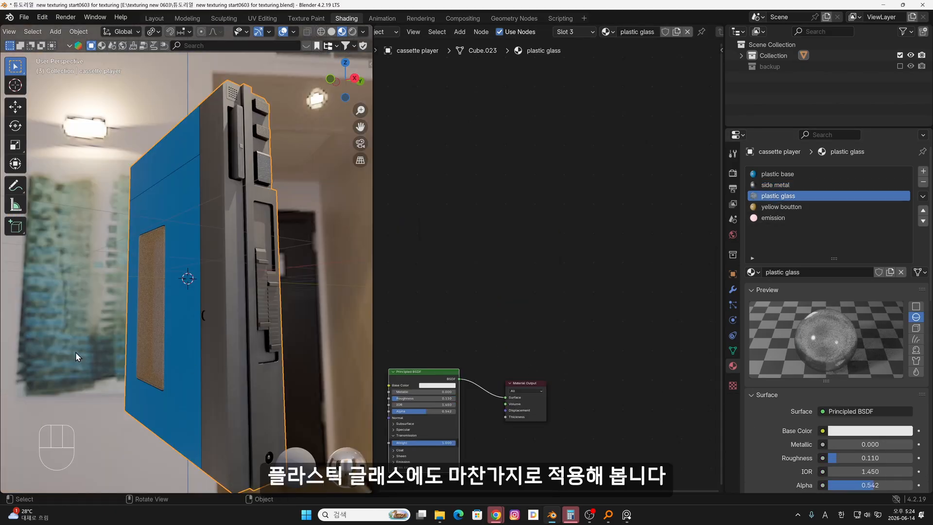
{"action": "middle_click_drag", "start_coordinate": [75, 353], "coordinate": [167, 354]}
{"action": "middle_click_drag", "start_coordinate": [582, 320], "coordinate": [510, 255]}
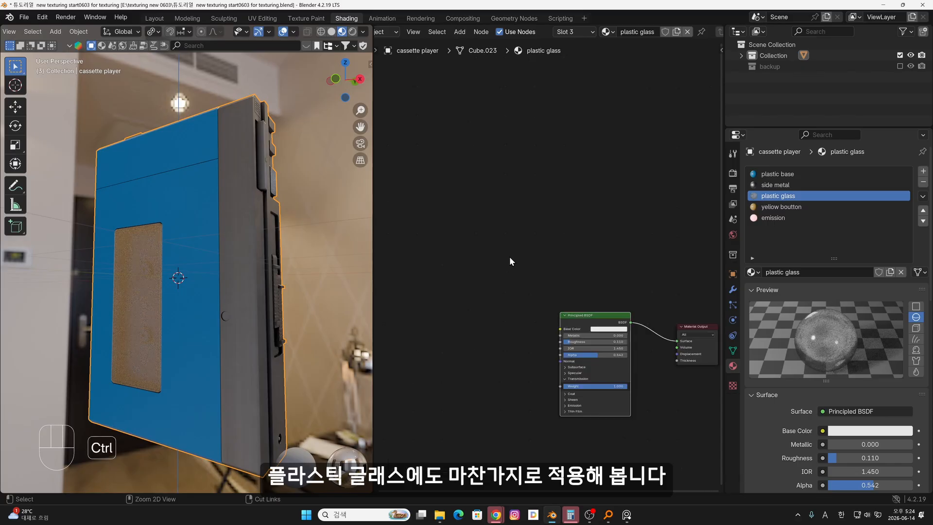
{"action": "key", "text": "ctrl+v"}
{"action": "left_click_drag", "start_coordinate": [549, 334], "coordinate": [444, 355]}
{"action": "left_click_drag", "start_coordinate": [677, 341], "coordinate": [658, 329]}
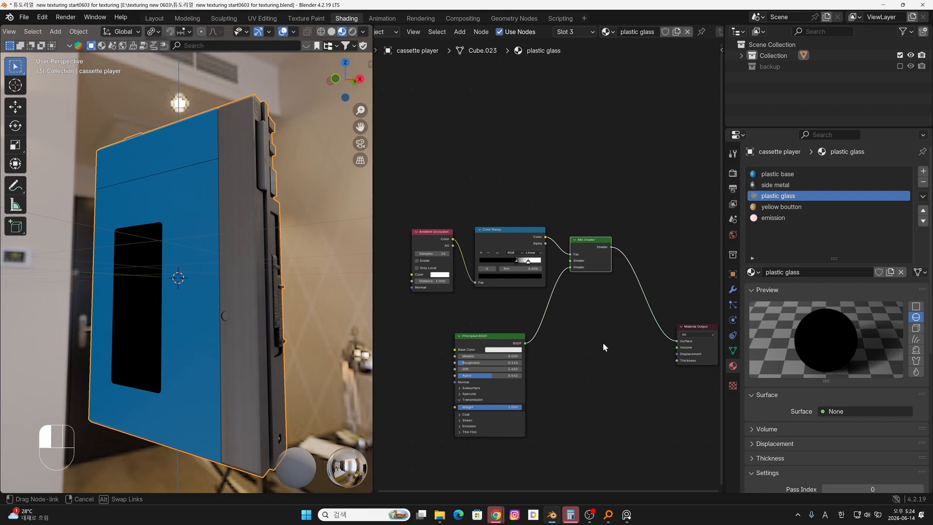
- Compare the plastic glass window's edges with and without ambient occlusion by previewing the Principled BSDF and Mix Shader outputs in turn
{"action": "left_click_drag", "start_coordinate": [216, 322], "coordinate": [212, 324]}
{"action": "scroll", "coordinate": [173, 317], "scroll_direction": "up", "scroll_amount": 5}
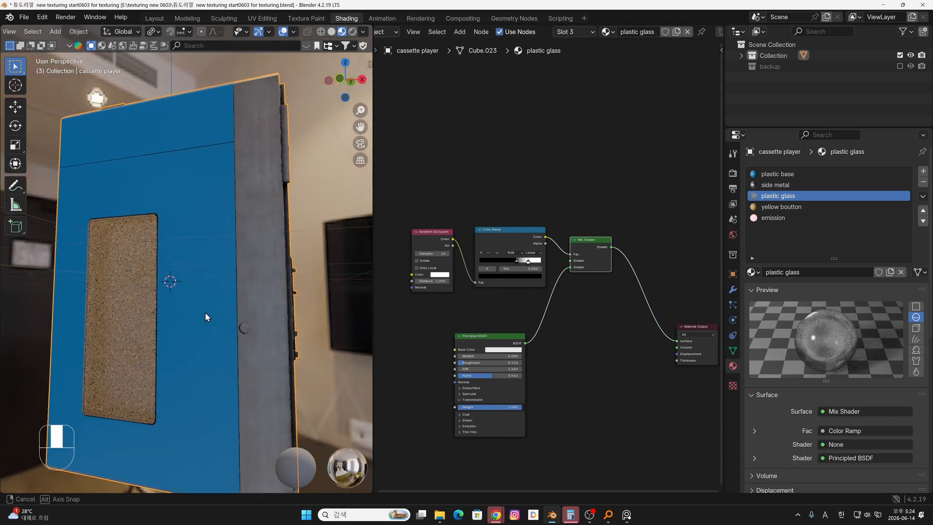
{"action": "middle_click_drag", "start_coordinate": [132, 285], "coordinate": [203, 320]}
{"action": "scroll", "coordinate": [119, 282], "scroll_direction": "up", "scroll_amount": 3}
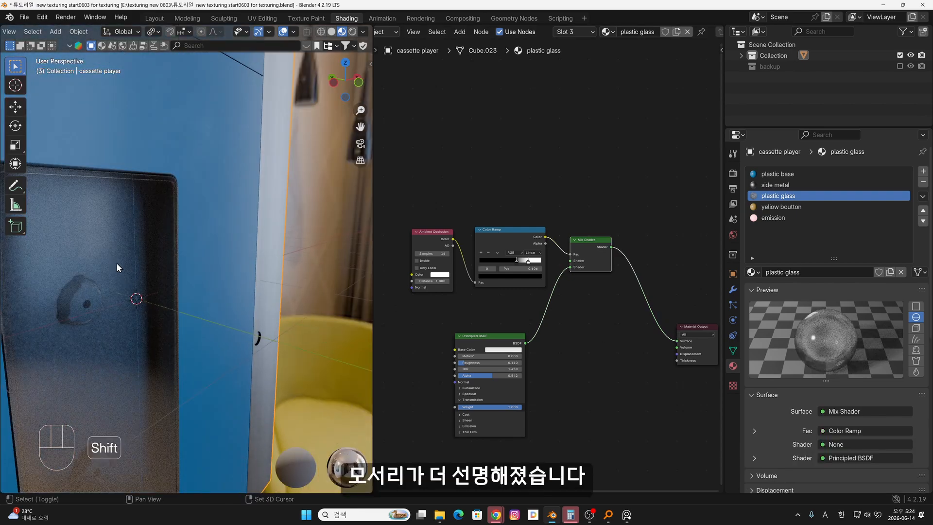
{"action": "middle_click_drag", "start_coordinate": [117, 264], "coordinate": [178, 233], "text": "shift"}
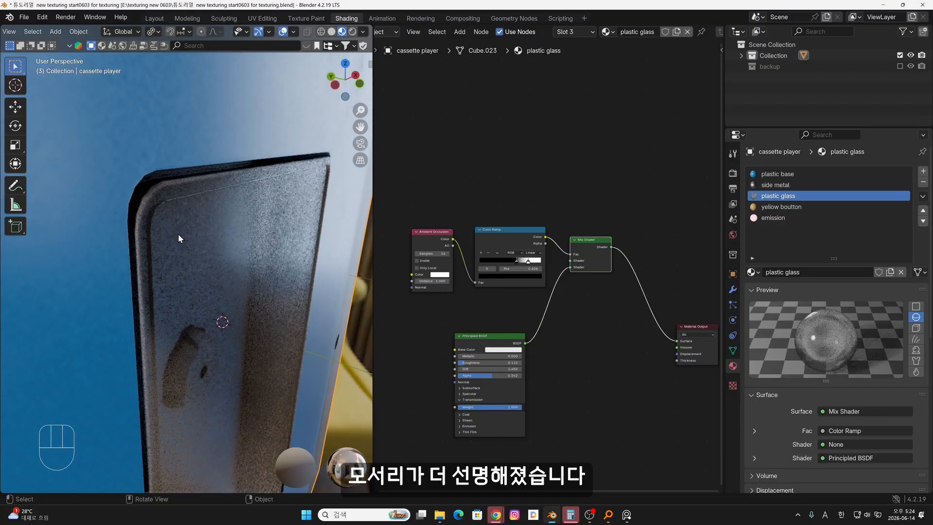
{"action": "left_click", "coordinate": [476, 342], "text": "ctrl+shift"}
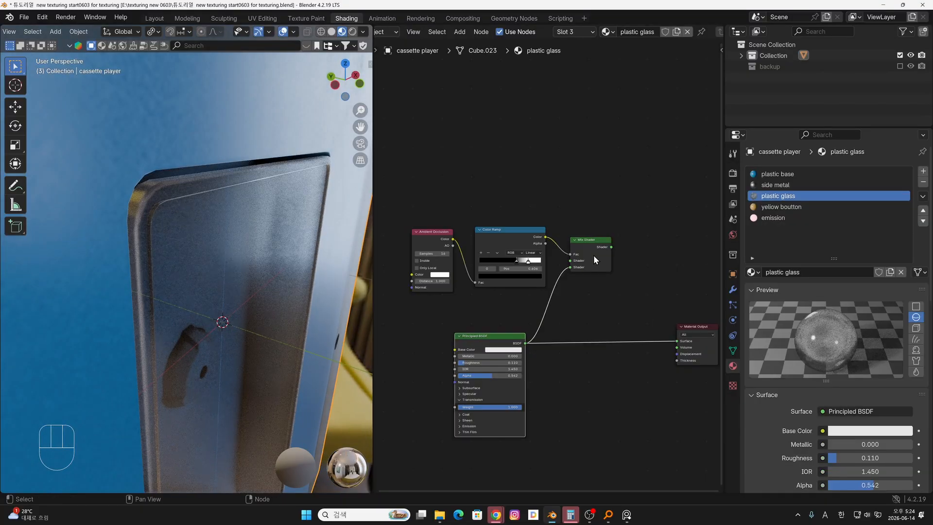
{"action": "left_click", "coordinate": [594, 241], "text": "ctrl+shift"}
{"action": "mouse_move", "coordinate": [214, 240]}
{"action": "middle_mouse_down"}
{"action": "mouse_move", "coordinate": [167, 241]}
{"action": "mouse_move", "coordinate": [214, 243]}
{"action": "middle_mouse_up"}
- Paste the ambient occlusion nodes into the yellow button material and route its Principled BSDF through Mix Shader to Material Output's Surface
{"action": "left_click", "coordinate": [777, 207]}
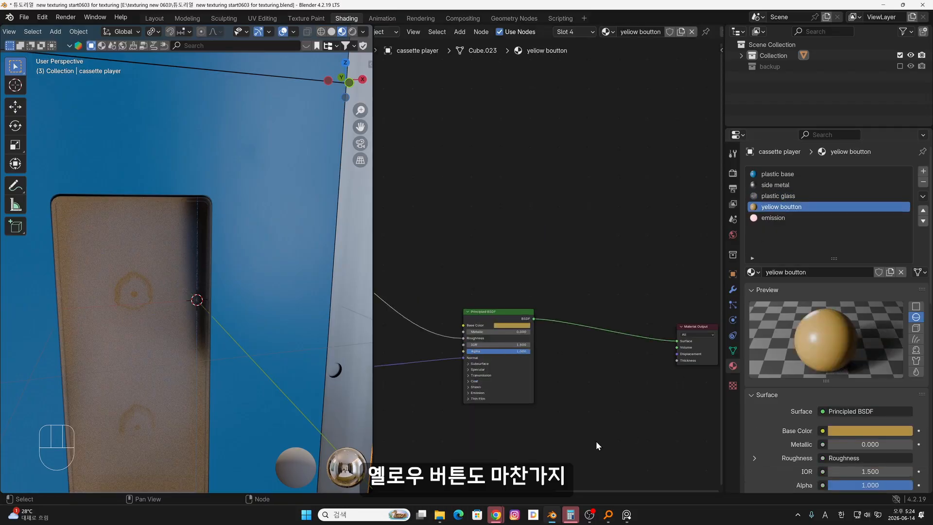
{"action": "scroll", "coordinate": [564, 397], "scroll_direction": "down", "scroll_amount": 3}
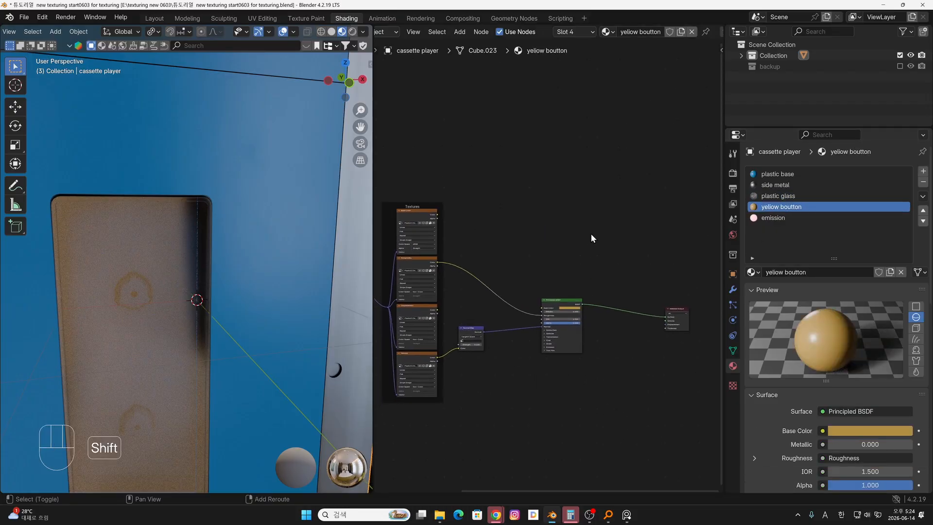
{"action": "key", "text": "ctrl+v"}
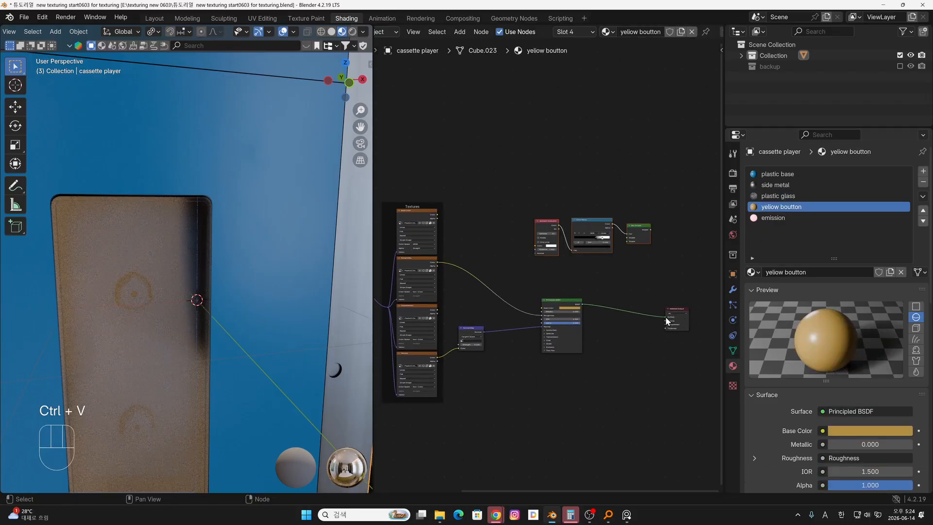
{"action": "left_click_drag", "start_coordinate": [666, 317], "coordinate": [627, 241]}
{"action": "scroll", "coordinate": [601, 271], "scroll_direction": "up", "scroll_amount": 4}
{"action": "middle_click_drag", "start_coordinate": [602, 270], "coordinate": [441, 300]}
{"action": "left_click_drag", "start_coordinate": [523, 234], "coordinate": [548, 383]}
{"action": "left_click_drag", "start_coordinate": [388, 364], "coordinate": [472, 311]}
- Compare the yellow button with and without ambient occlusion by previewing the Principled BSDF and Mix Shader outputs in turn
{"action": "left_click", "coordinate": [471, 314], "text": "ctrl+shift"}
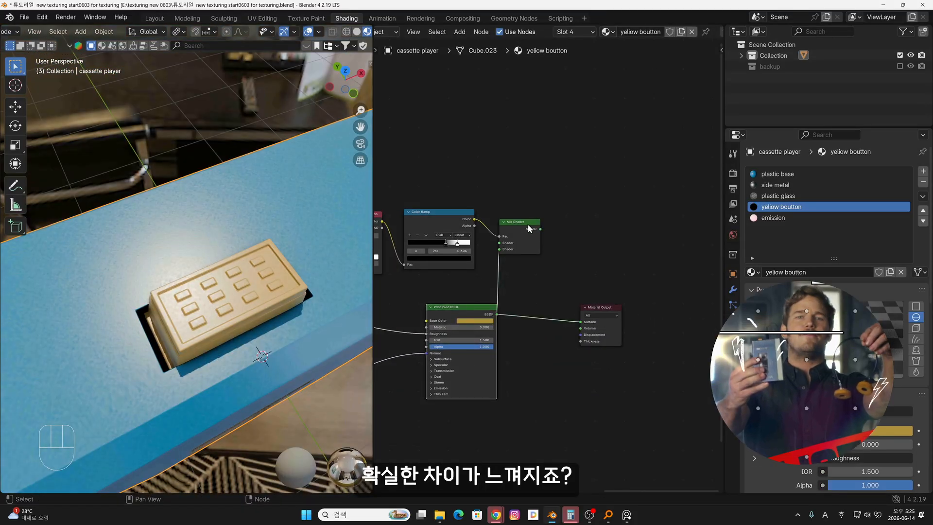
{"action": "left_click", "coordinate": [530, 237], "text": "ctrl+shift"}
{"action": "scroll", "coordinate": [550, 276], "scroll_direction": "up", "scroll_amount": 2}
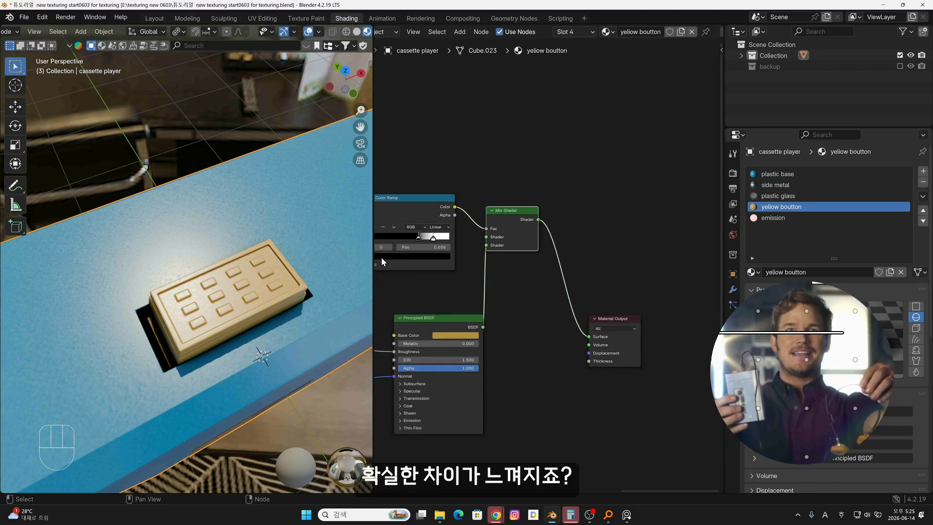
{"action": "scroll", "coordinate": [235, 295], "scroll_direction": "up", "scroll_amount": 5}
- Soften the yellow button's seam shading by moving the Color Ramp's black stop to about 0.32
{"action": "middle_click_drag", "start_coordinate": [520, 288], "coordinate": [618, 275]}
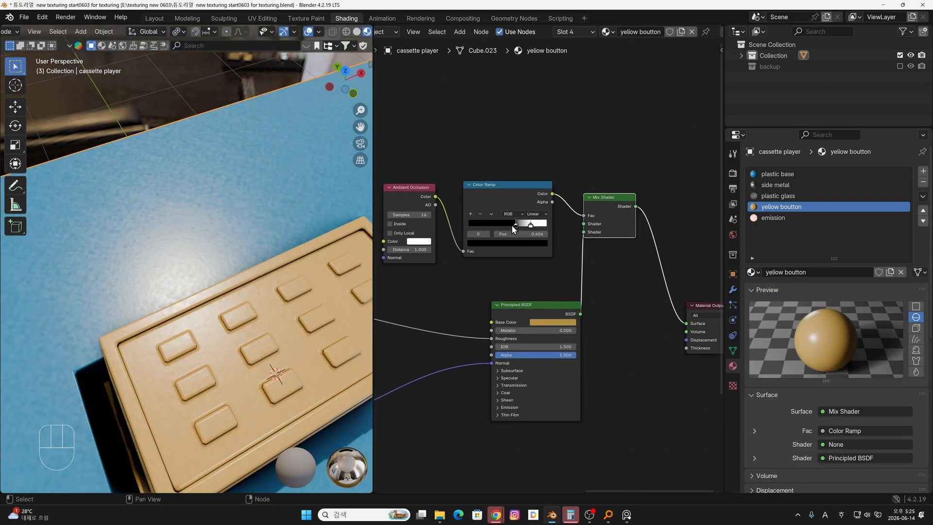
{"action": "left_click_drag", "start_coordinate": [518, 226], "coordinate": [518, 226]}
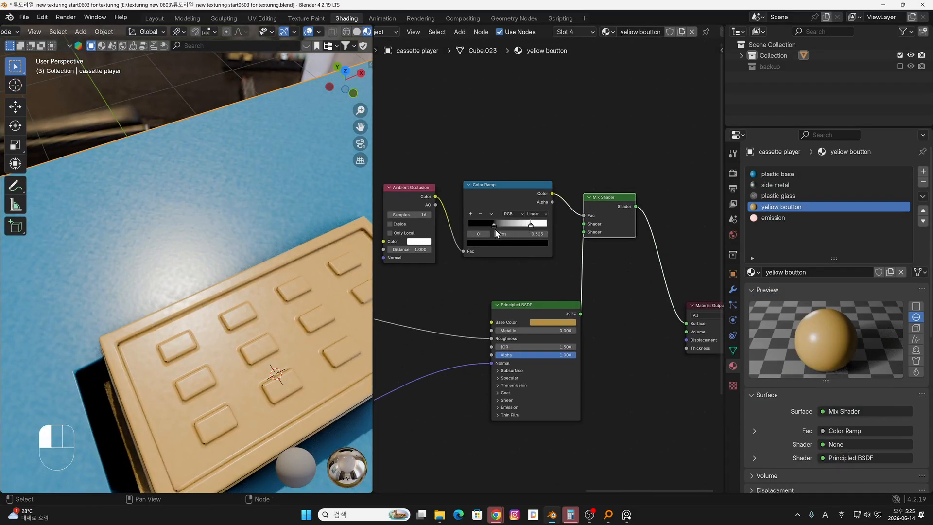
{"action": "middle_click_drag", "start_coordinate": [339, 307], "coordinate": [250, 396]}
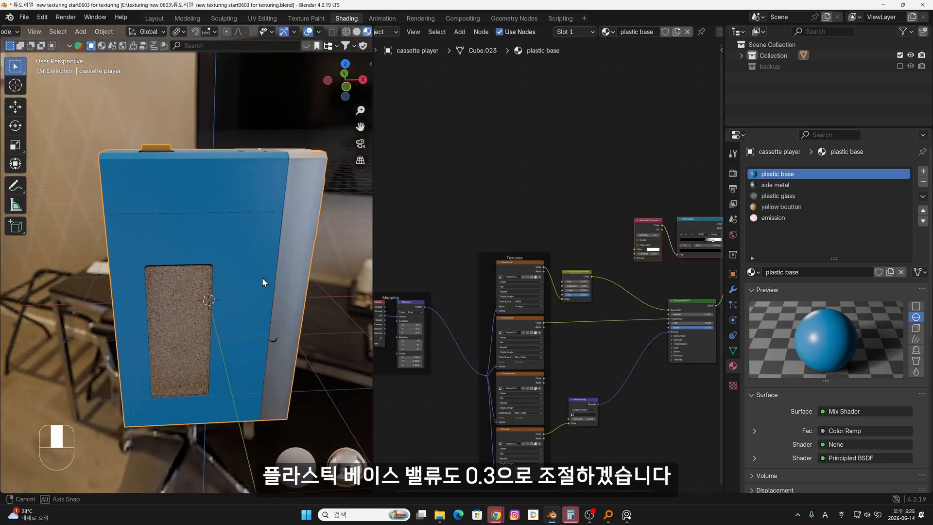
{"action": "middle_click_drag", "start_coordinate": [262, 277], "coordinate": [261, 254]}
{"action": "scroll", "coordinate": [608, 318], "scroll_direction": "up", "scroll_amount": 5}
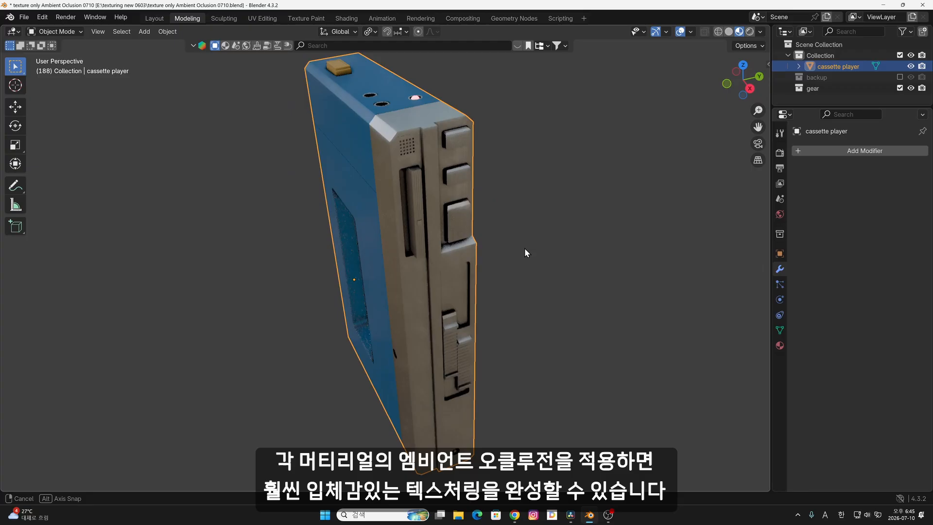
{"action": "middle_click_drag", "start_coordinate": [524, 248], "coordinate": [421, 210]}
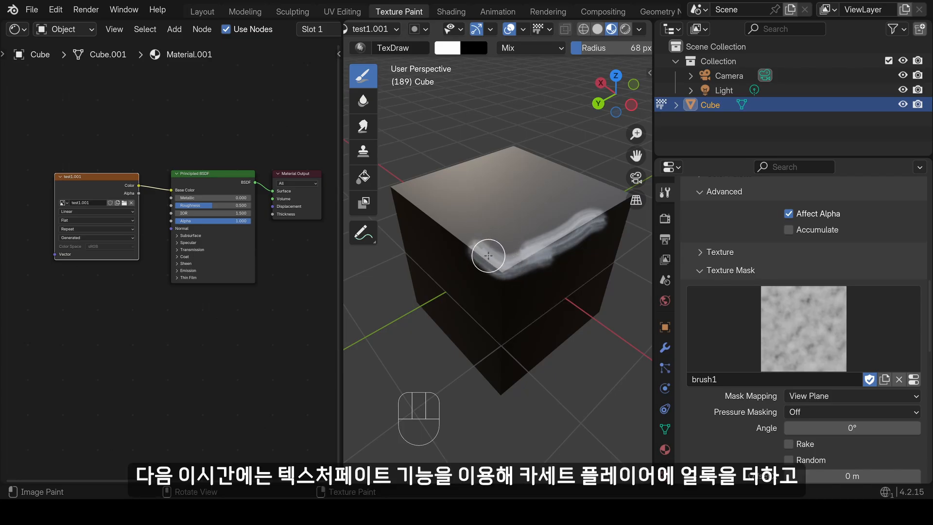
- Paint a straight texture stroke along the upper front edge of the cassette player's blue casing using the Line stroke method
{"action": "middle_click_drag", "start_coordinate": [489, 255], "coordinate": [519, 259]}
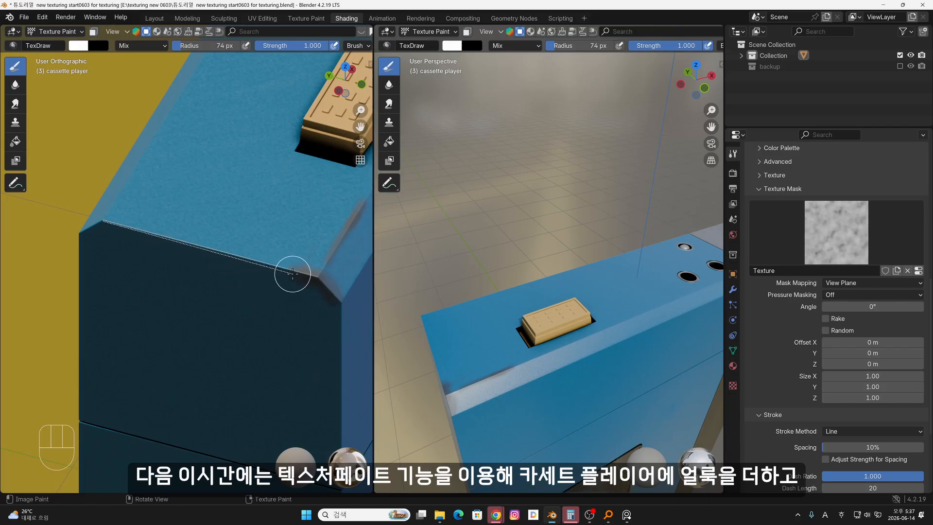
{"action": "left_click_drag", "start_coordinate": [293, 273], "coordinate": [301, 272]}
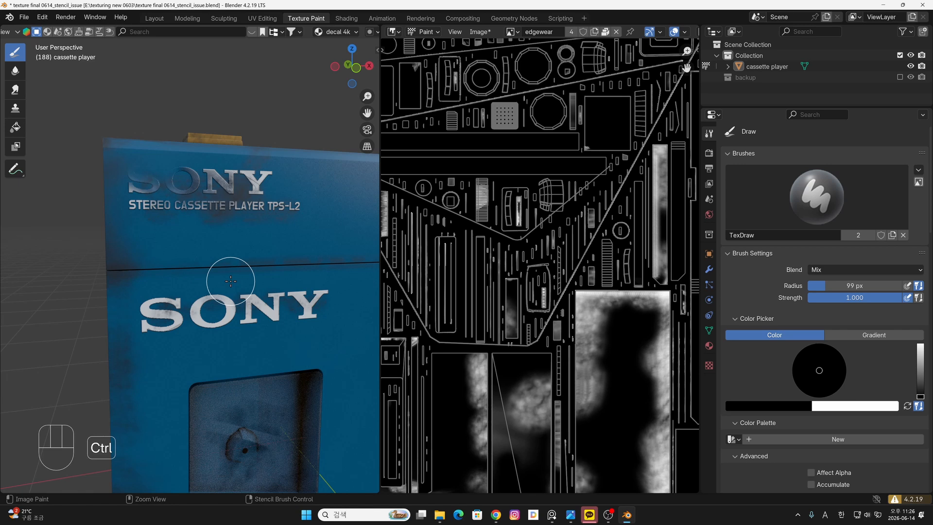
- Undo the last paint stroke on the cassette player
{"action": "key", "text": "ctrl+z"}
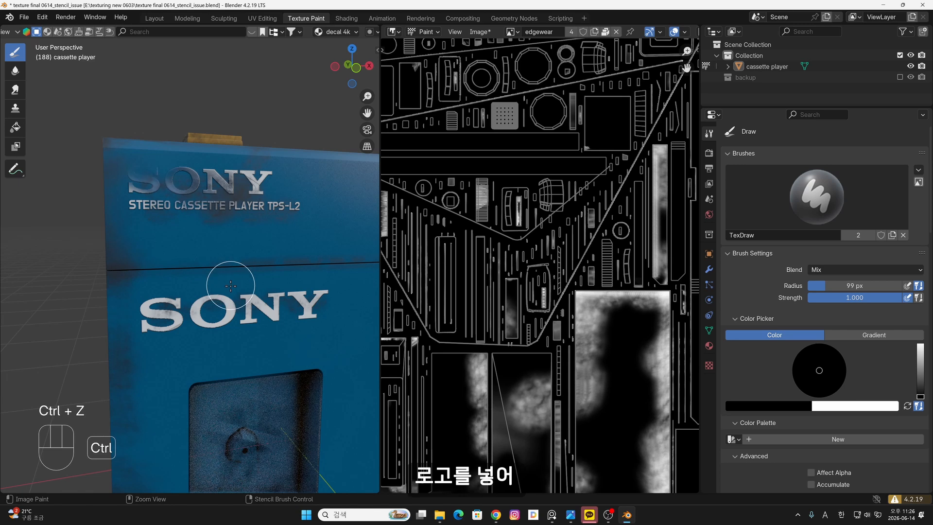